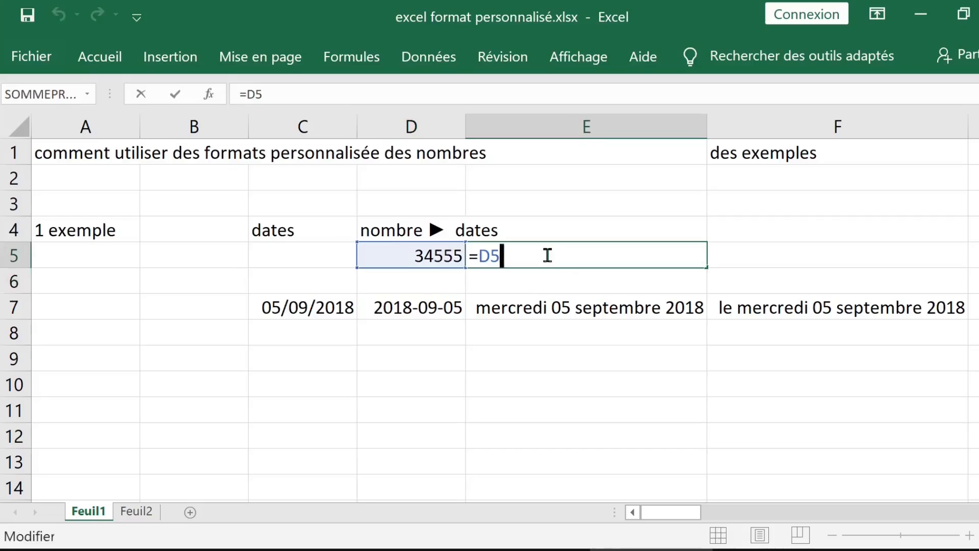
Enter the formula =D5 in cell E5 and format it with the long date type *mercredi 14 mars 2012.
key("ctrl+Return")
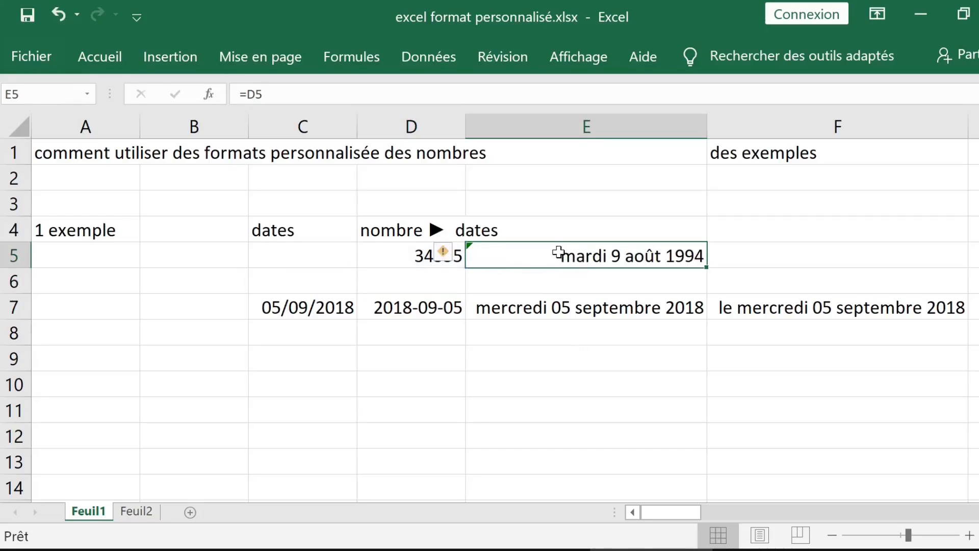
right_click(509, 260)
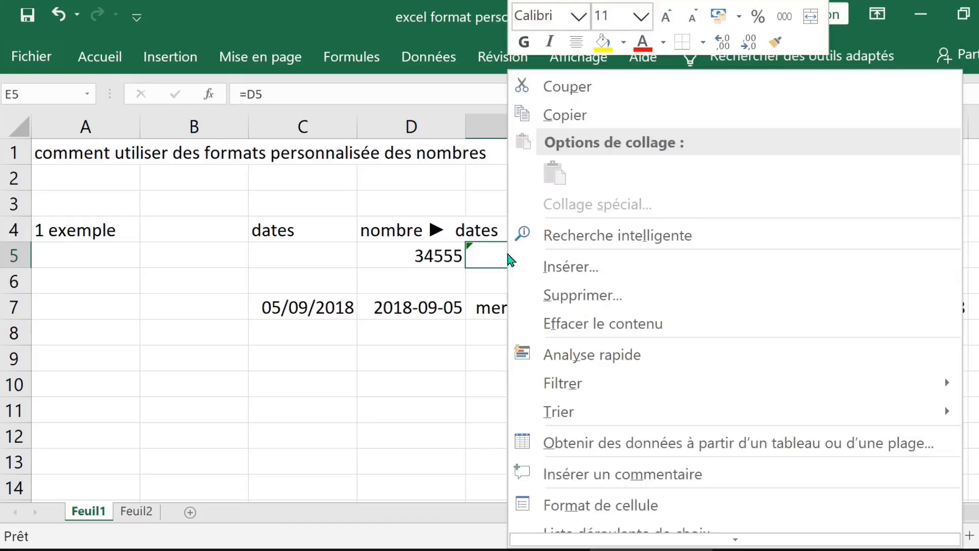
left_click(564, 512)
left_click_drag(521, 67, 405, 17)
left_click(384, 180)
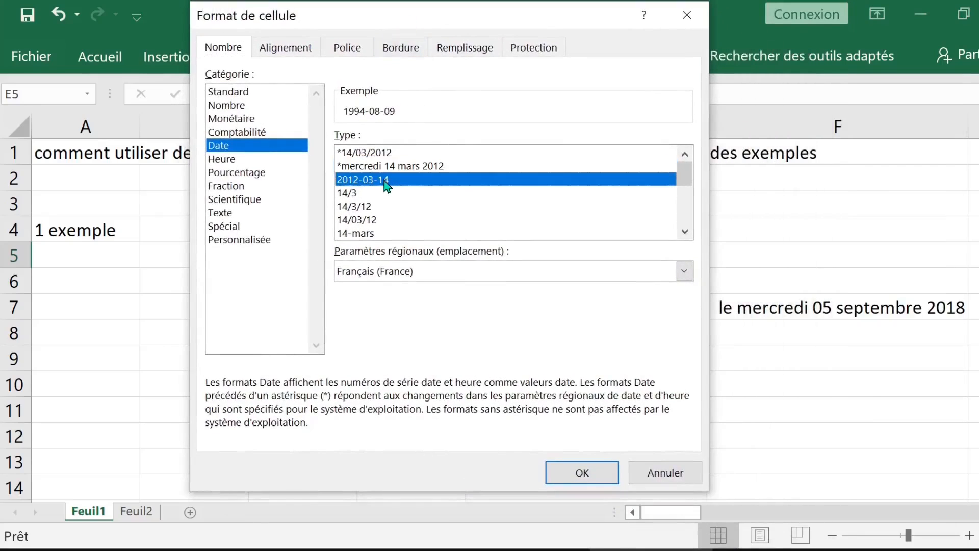
left_click(378, 168)
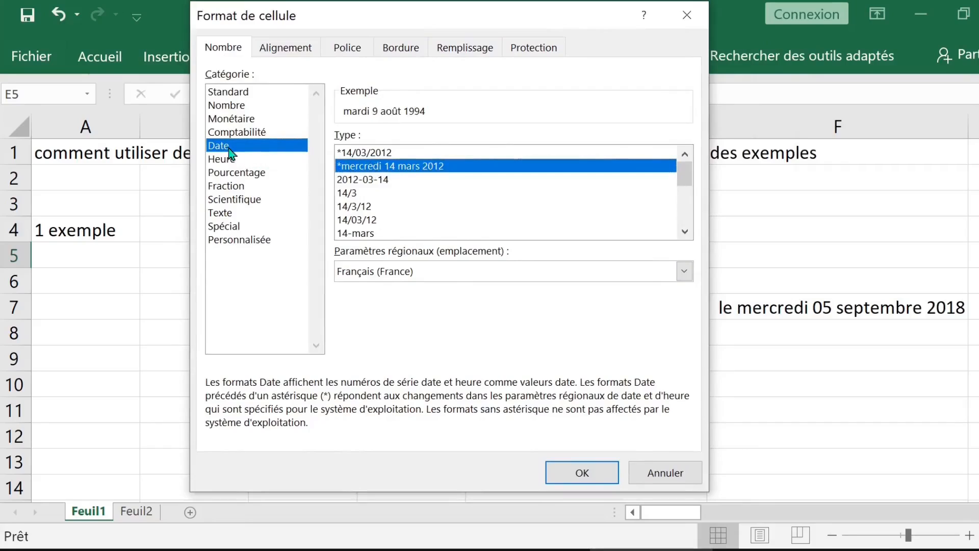
left_click(384, 180)
left_click(393, 168)
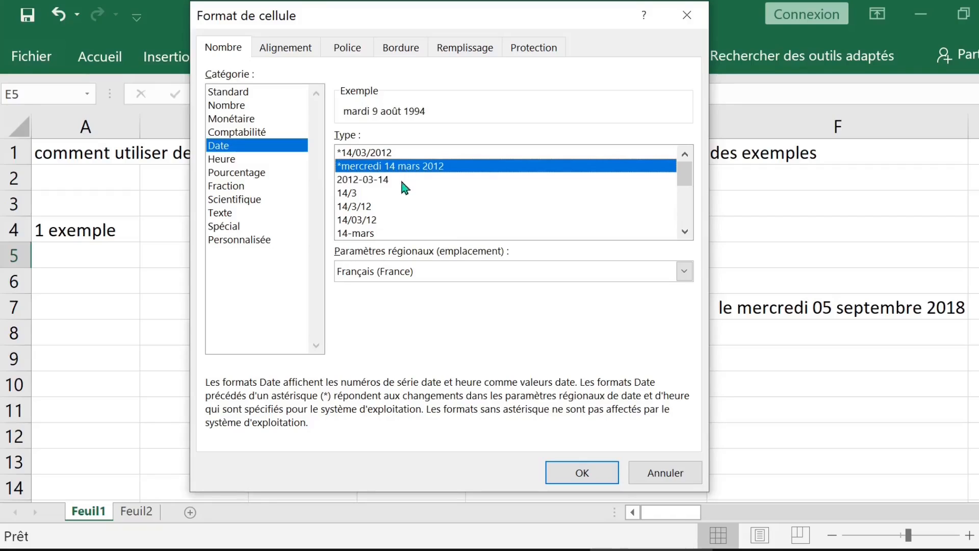
left_click(582, 472)
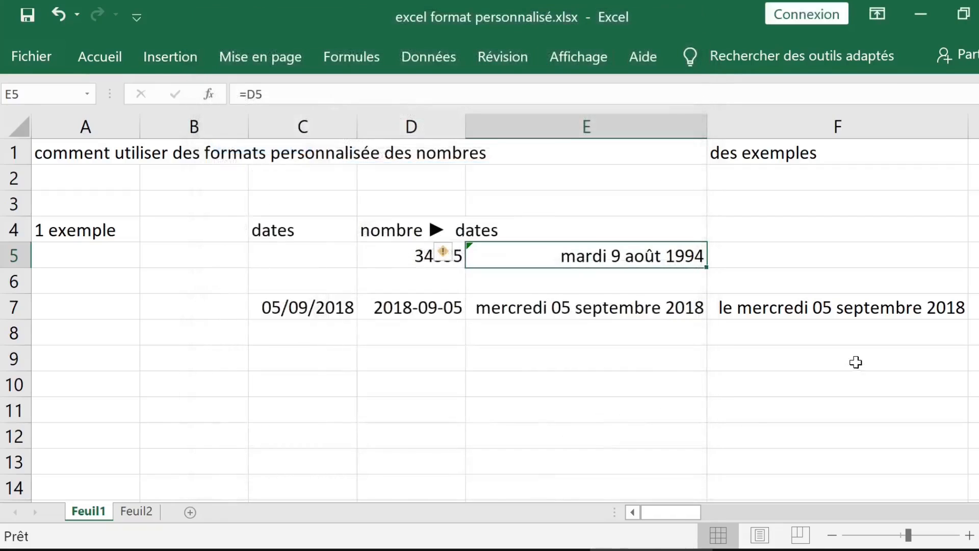
Try the date type 2012-03-14 on cell E5, then undo that format change.
right_click(531, 255)
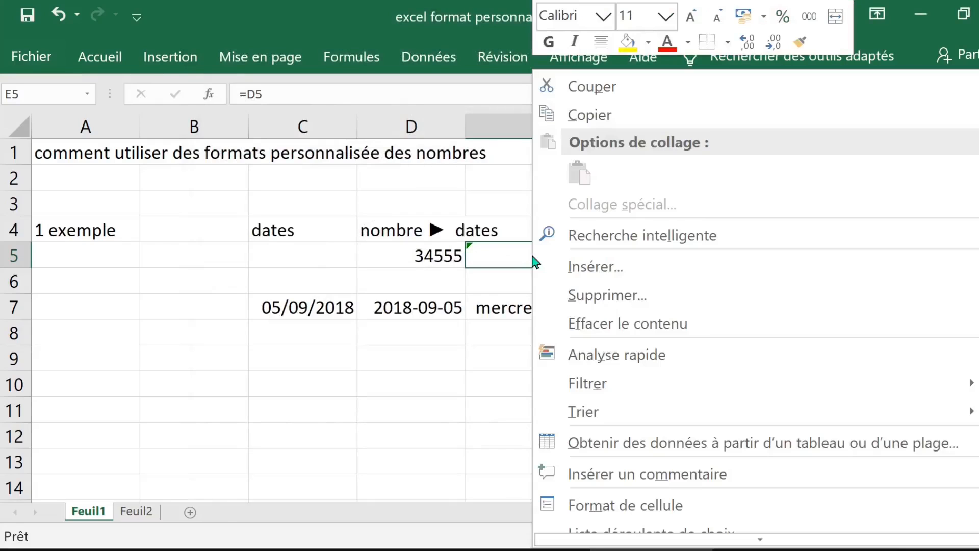
left_click(632, 510)
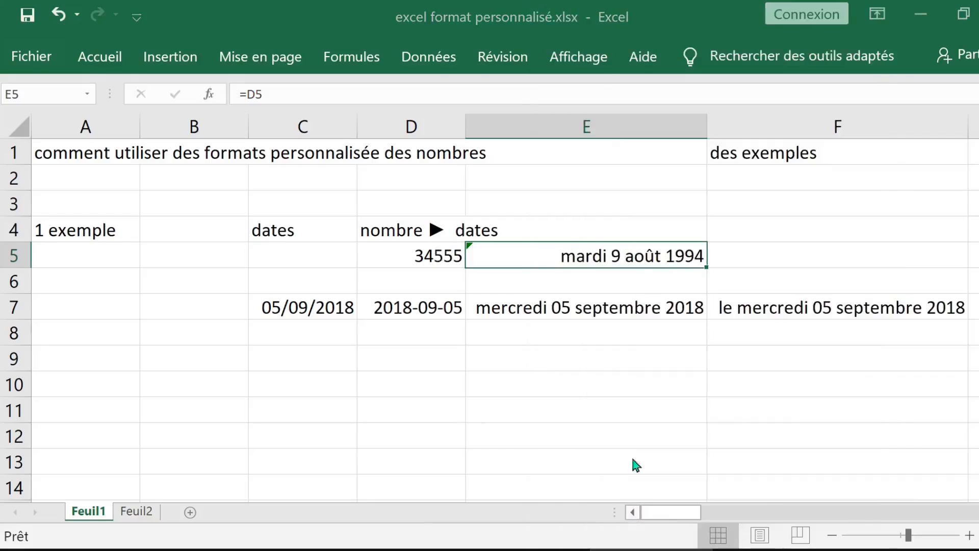
left_click(556, 231)
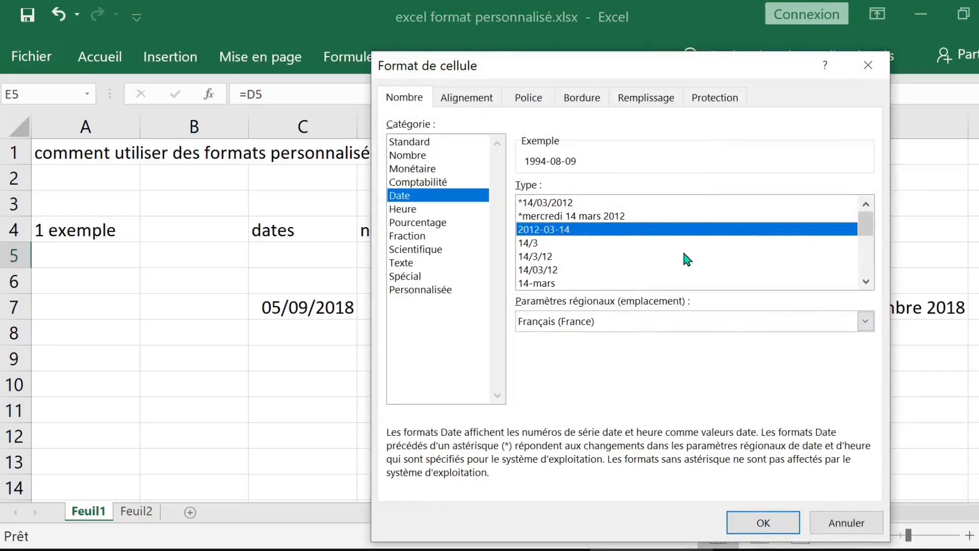
left_click(762, 522)
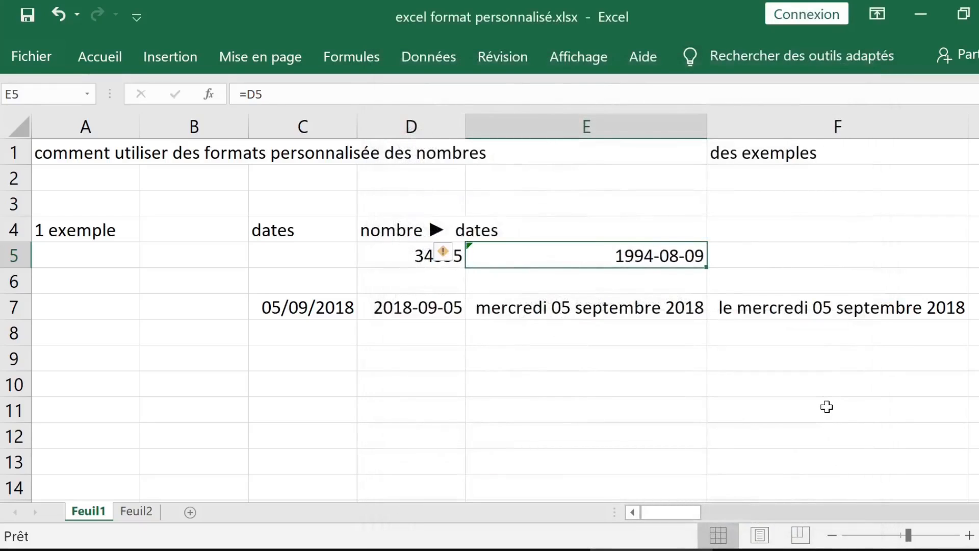
key("ctrl+z")
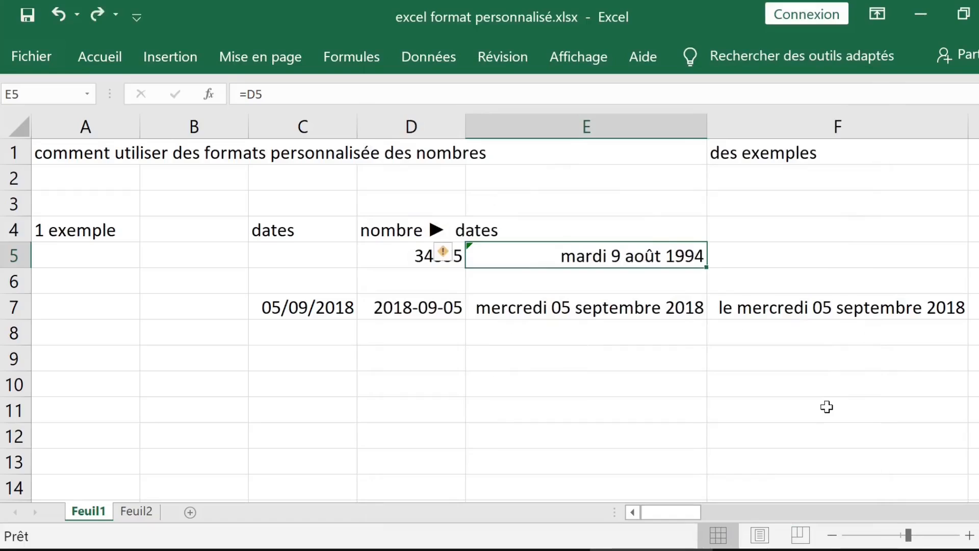
Compare cells C7 and D7, and format D7 with the date type 2012-03-14.
left_click(322, 312)
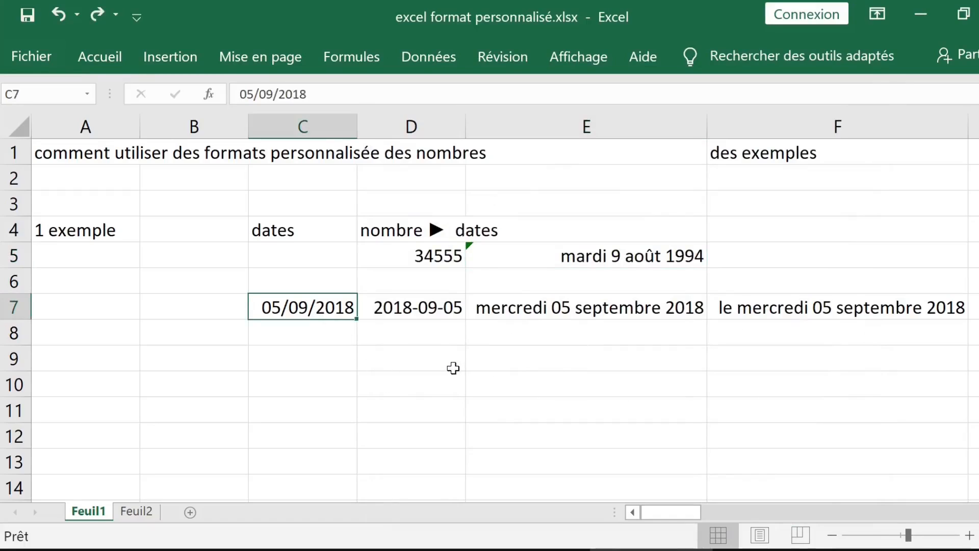
left_click(430, 312)
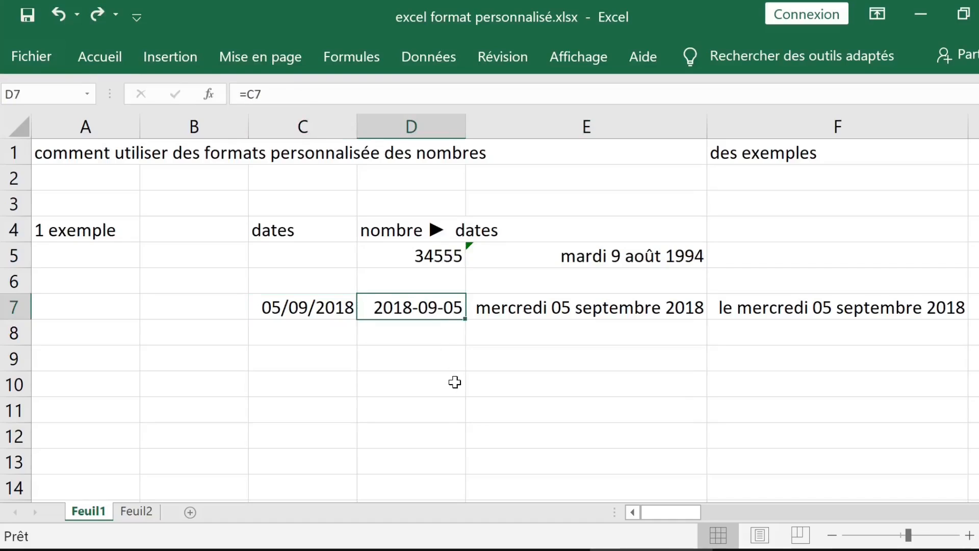
left_click(307, 302)
left_click(416, 307)
left_click(317, 308)
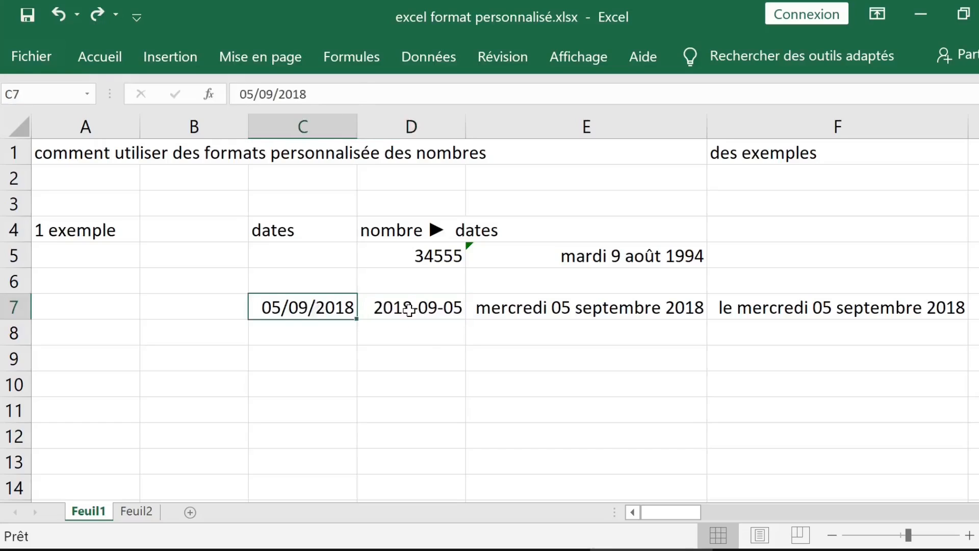
left_click(404, 309)
right_click(385, 307)
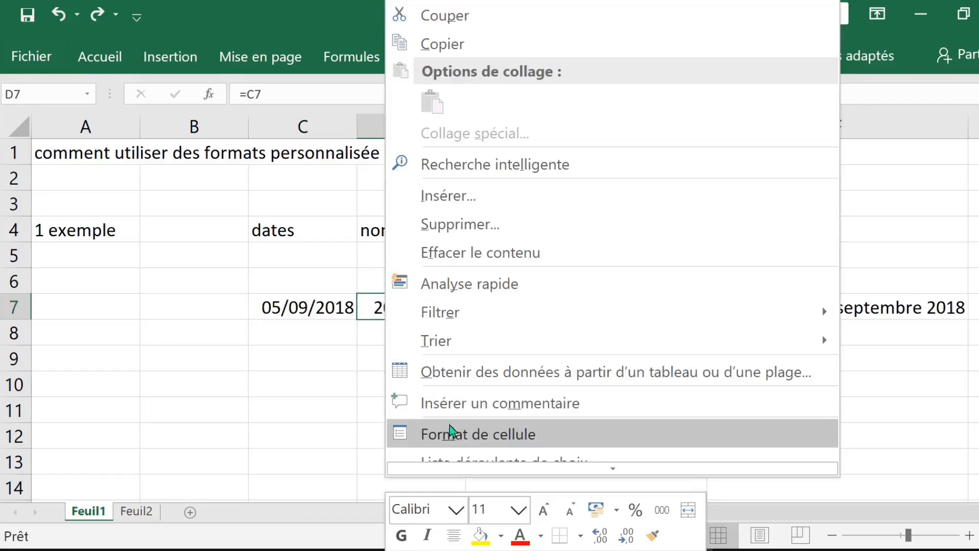
left_click(455, 434)
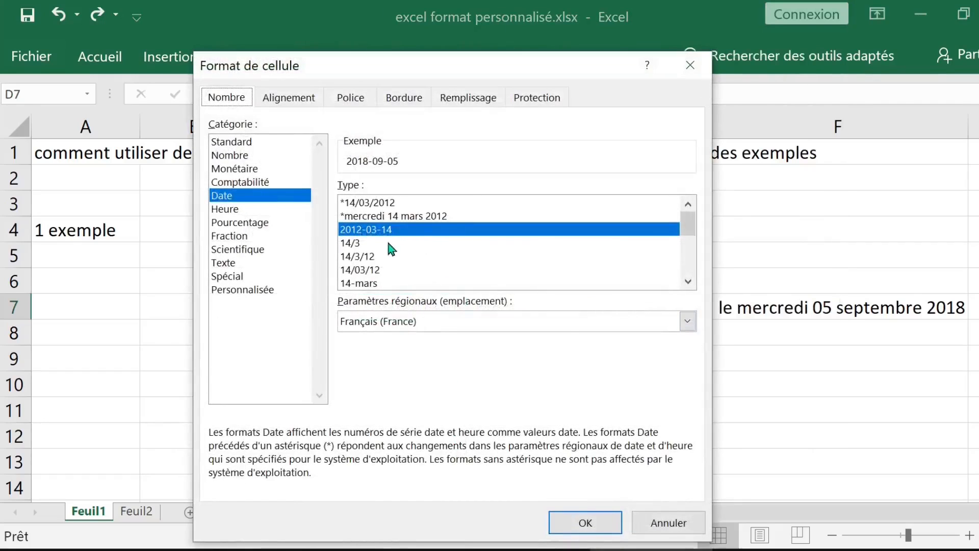
left_click(388, 244)
left_click(388, 232)
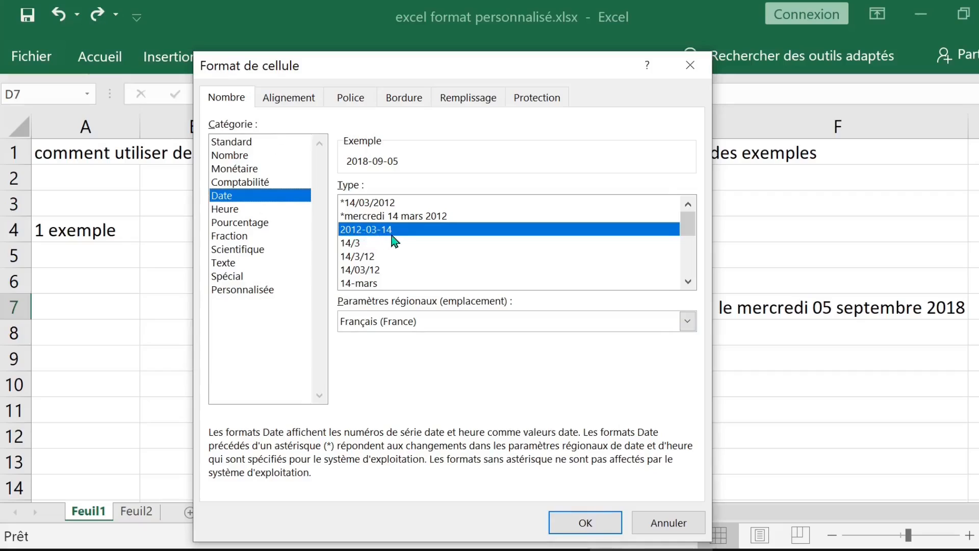
left_click(585, 522)
Check which cell the formula in E7 refers to, keeping the formula as it is.
left_click(542, 305)
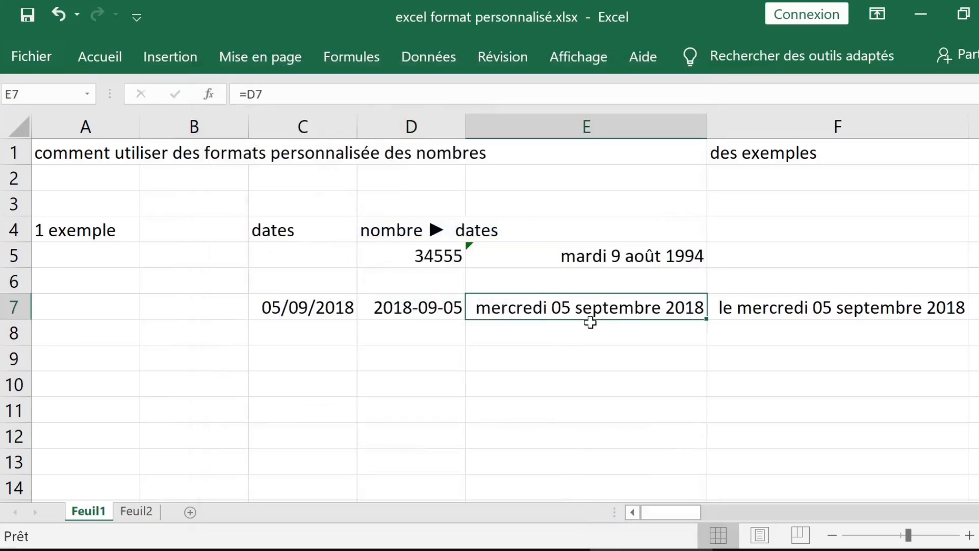
double_click(531, 305)
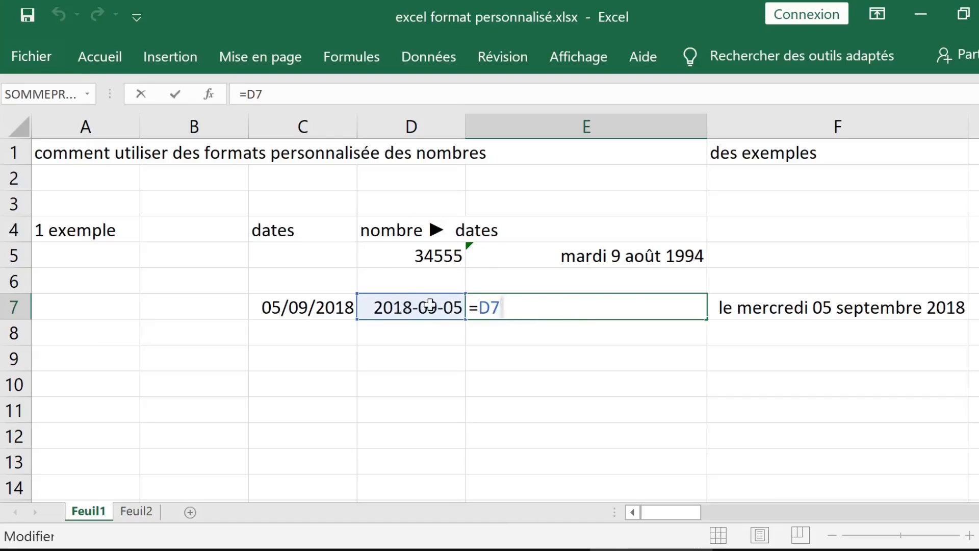
key("ctrl+Return")
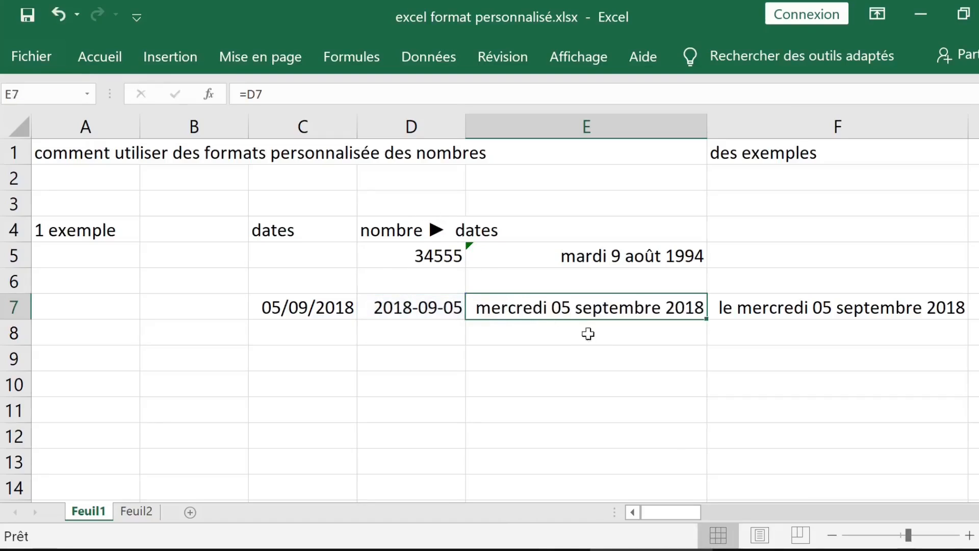
Open the cell format settings for E7 and examine its custom date code against the date displayed in the sheet.
right_click(538, 313)
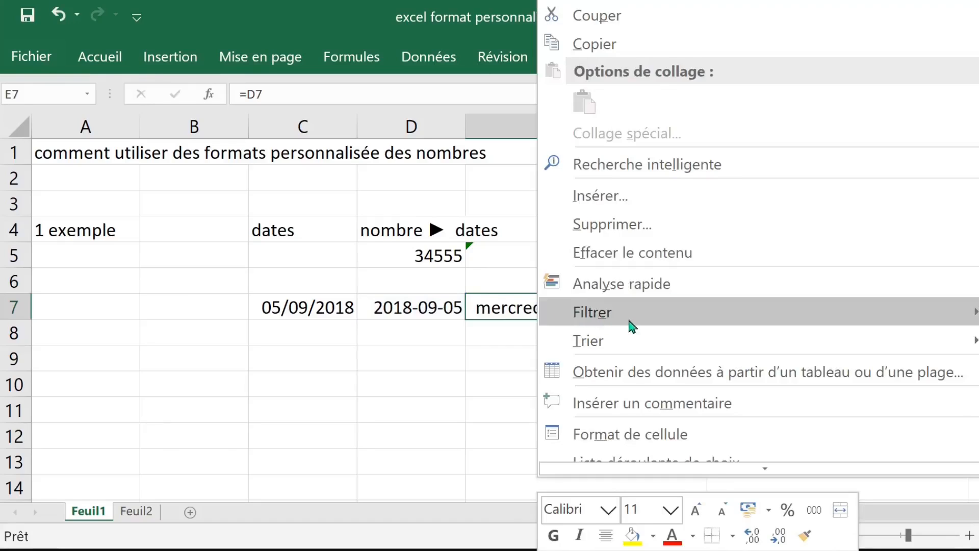
left_click(651, 434)
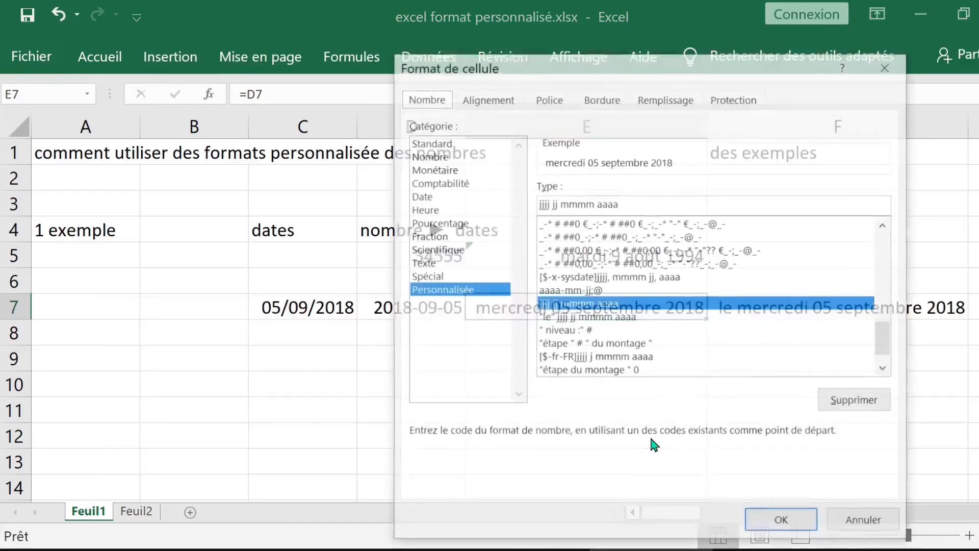
left_click_drag(619, 71, 432, 36)
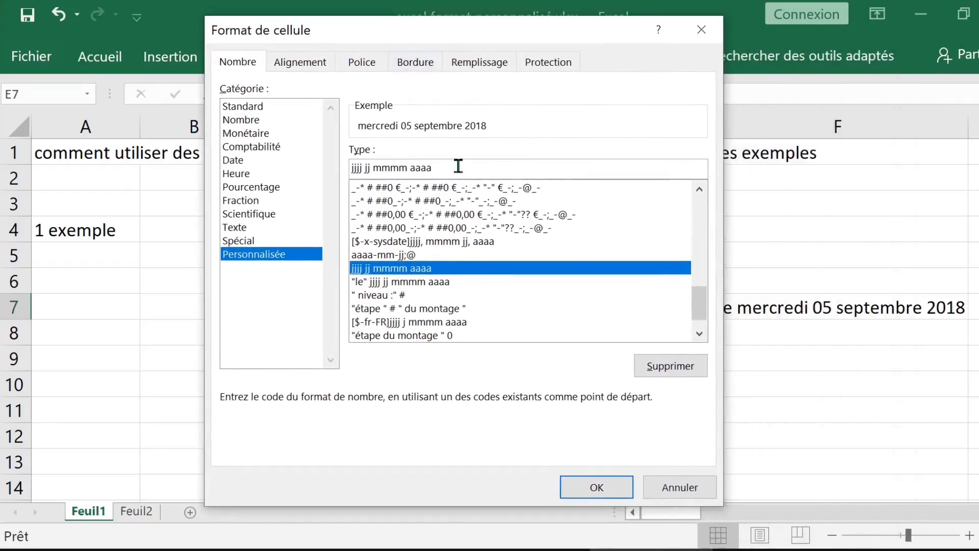
left_click_drag(435, 165, 338, 165)
left_click(382, 165)
left_click_drag(400, 38, 716, 97)
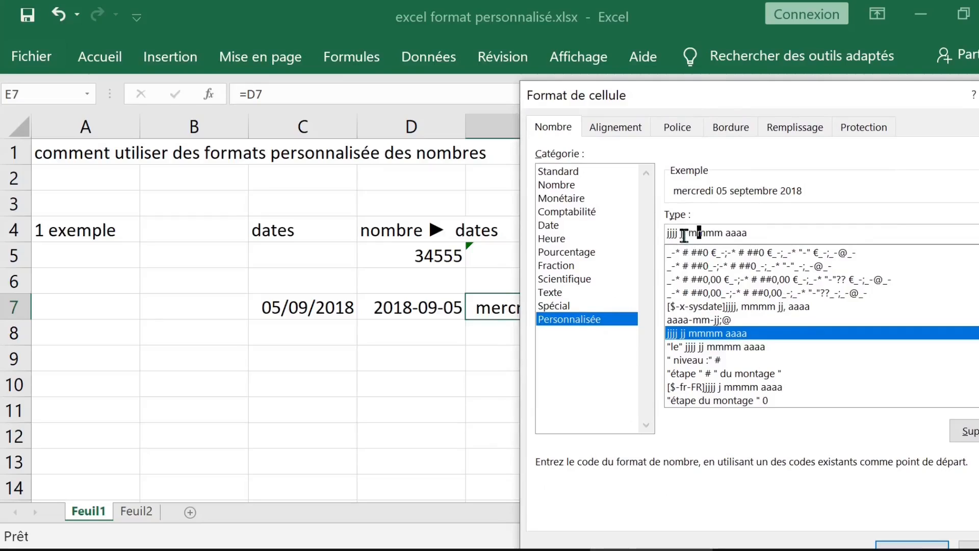
left_click_drag(733, 103, 857, 204)
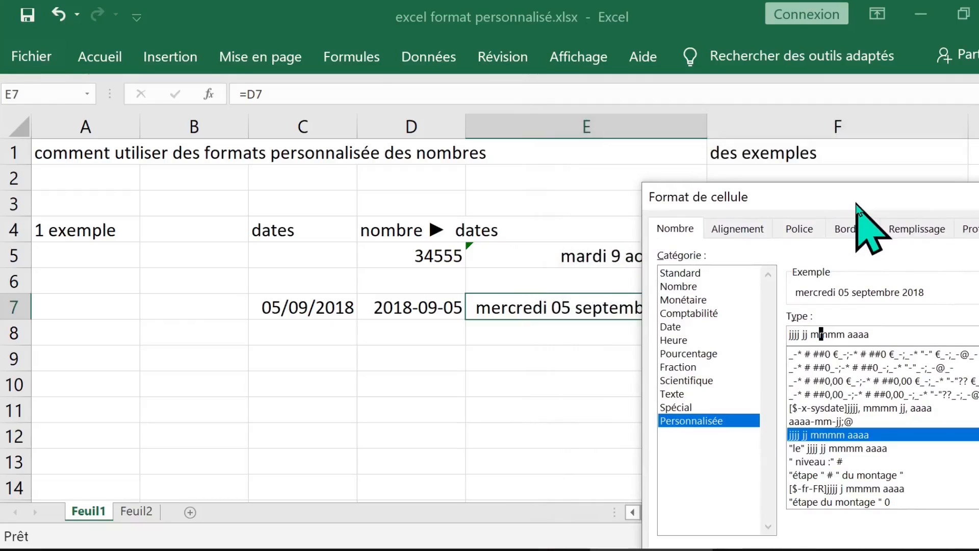
left_click_drag(856, 203, 583, 390)
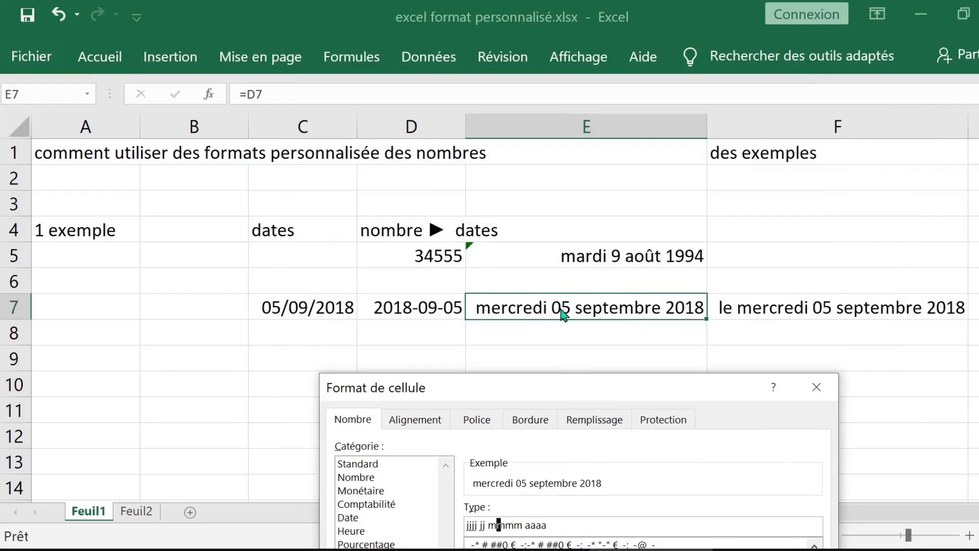
left_click_drag(567, 396, 536, 104)
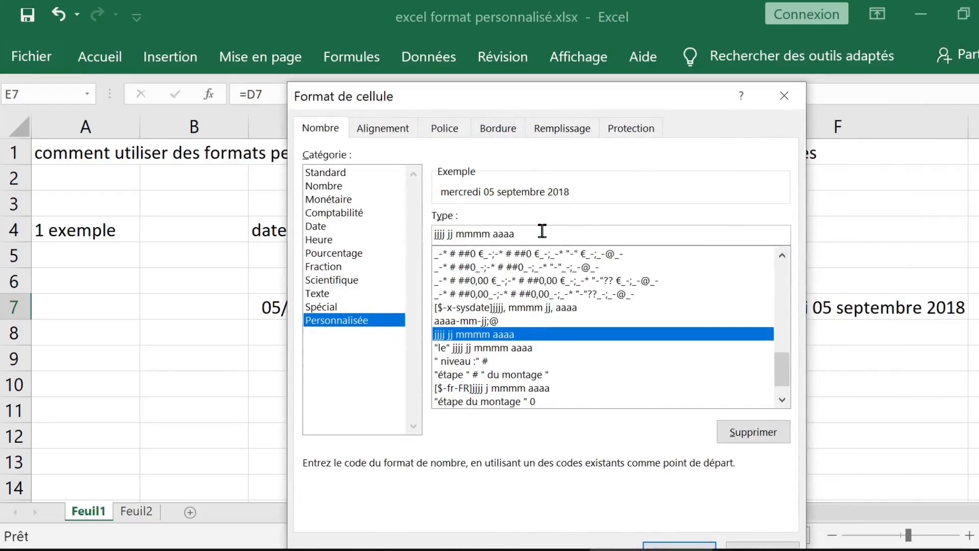
Change E7's custom number format code to jjjj j mmmm aaaa and apply it.
key("BackSpace")
key("BackSpace")
key("BackSpace")
key("shift+Left")
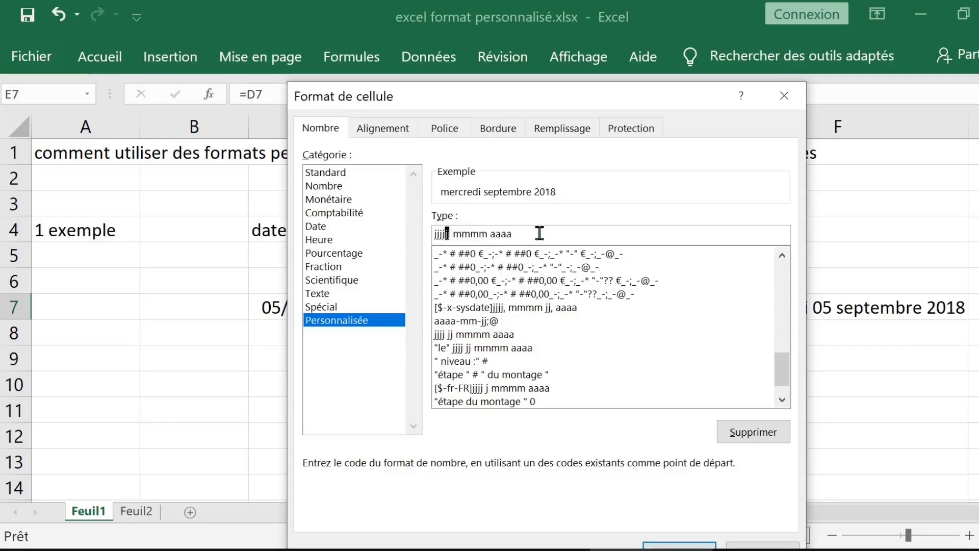
type("jj")
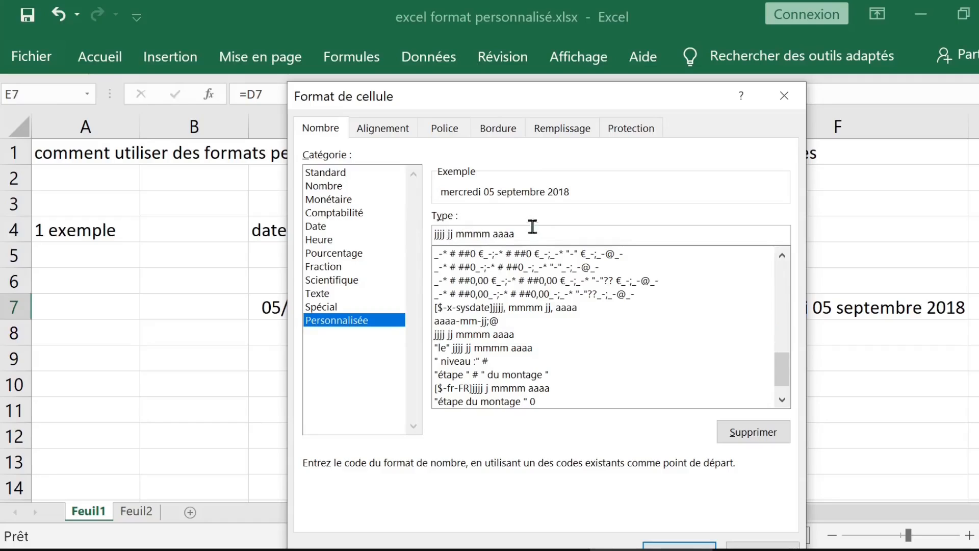
key("shift+Left")
key("BackSpace")
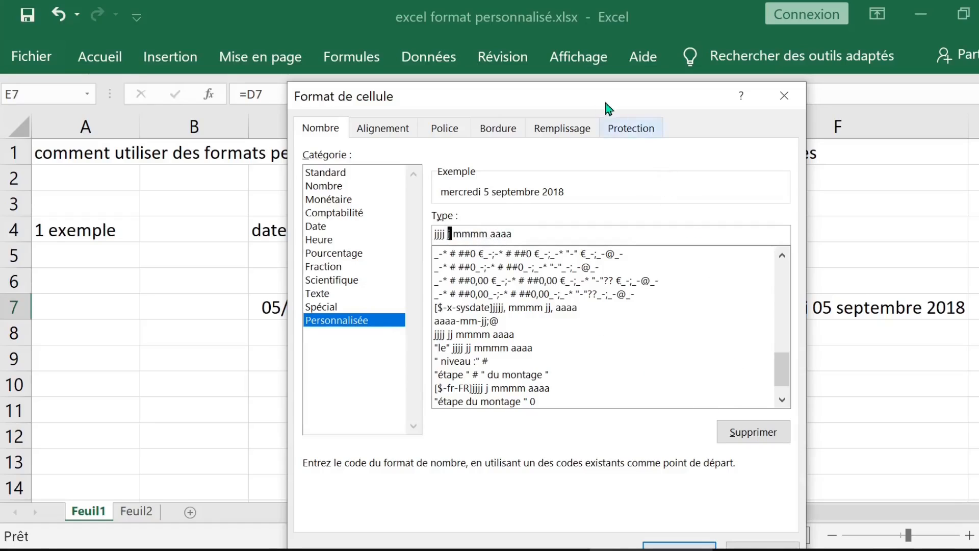
left_click_drag(607, 103, 465, 17)
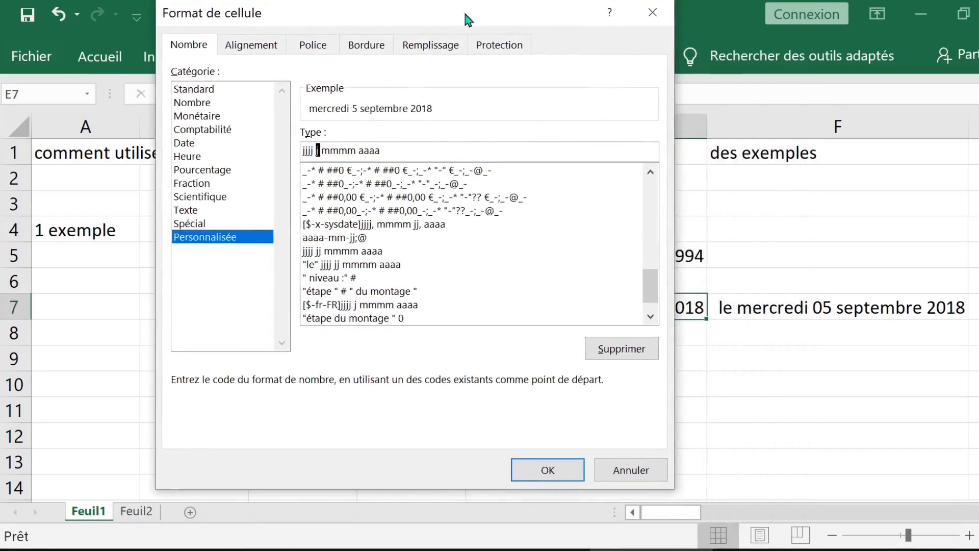
left_click(541, 477)
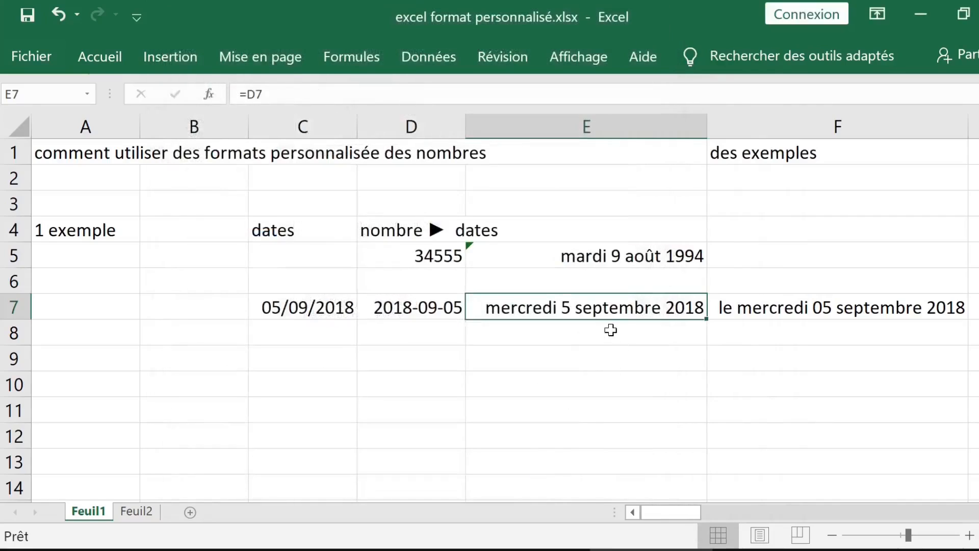
Enter the date 12/8/2017 in cell C7 and check how the date cell E7 responds.
left_click(301, 305)
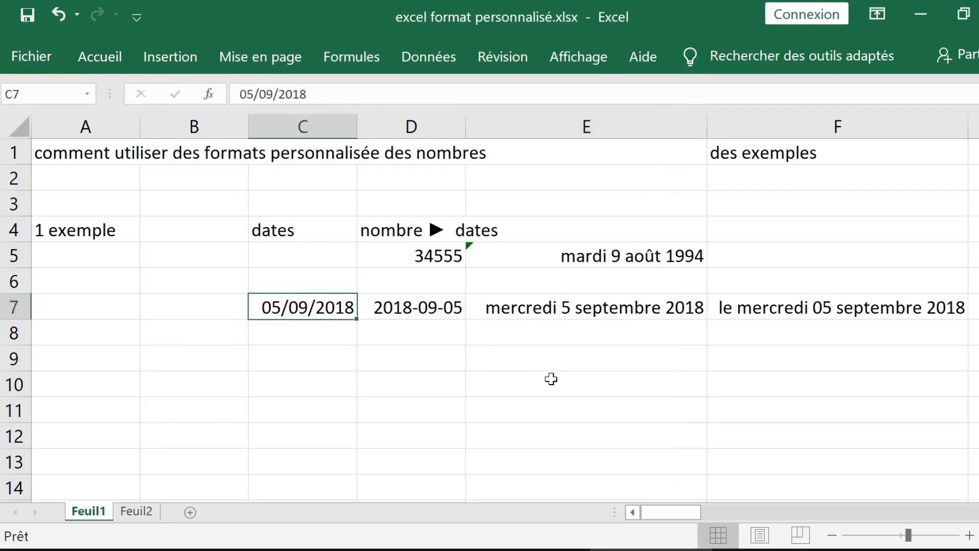
type("12")
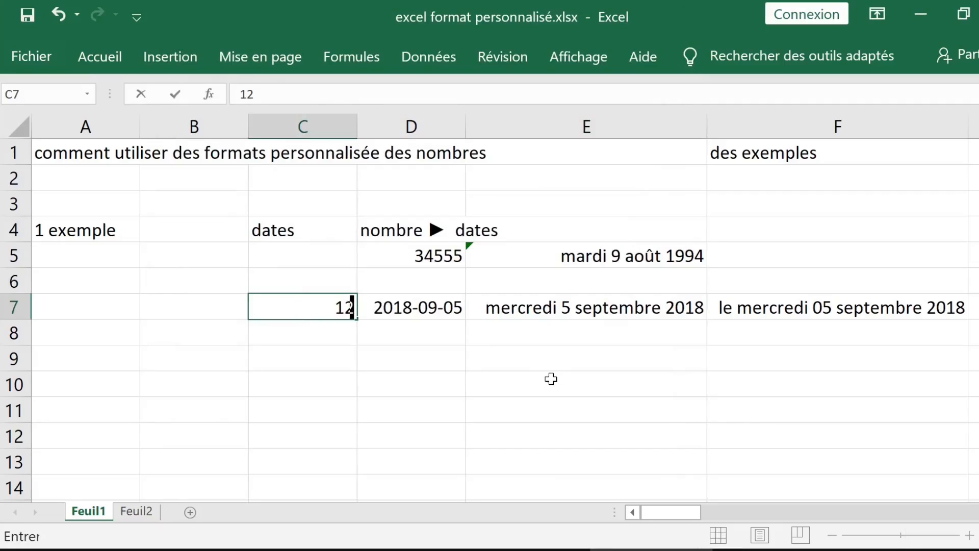
type("/8/20")
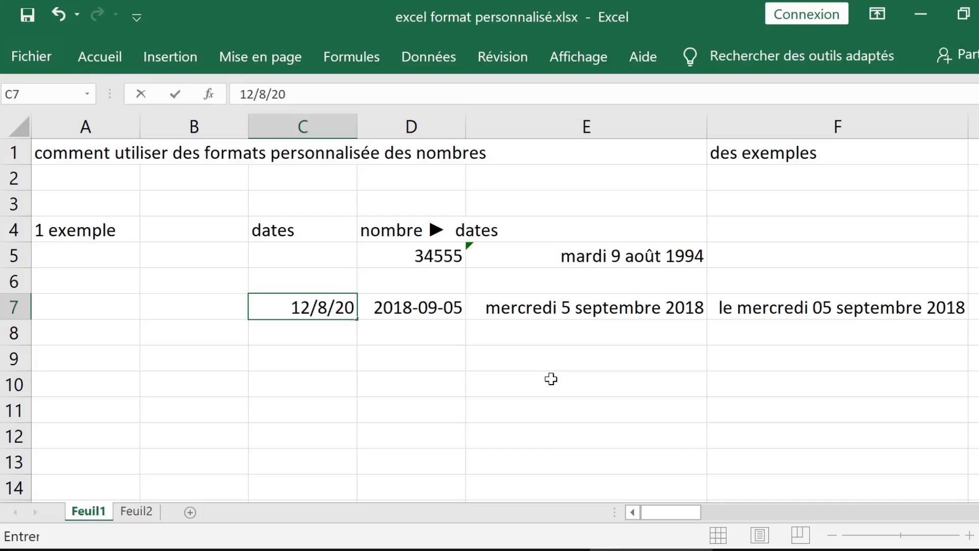
type("17")
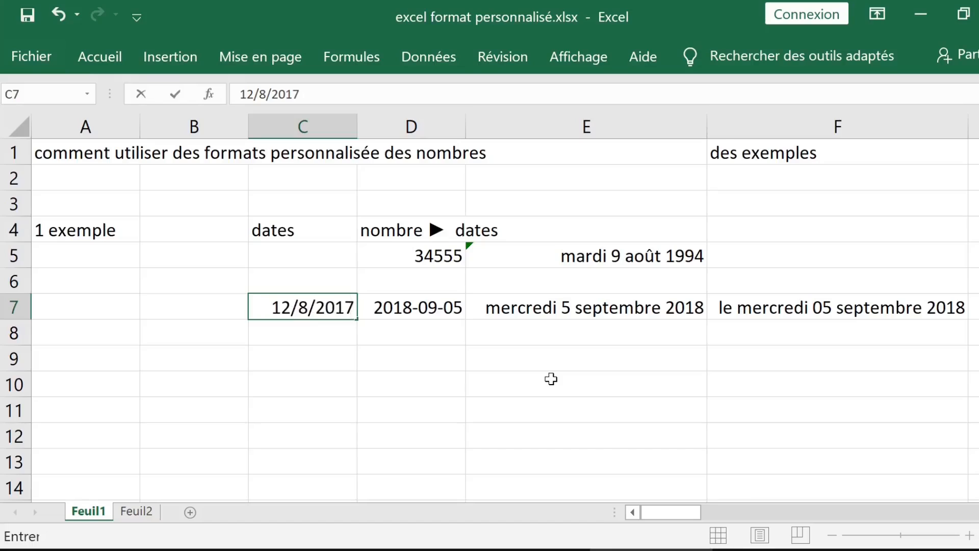
key("Return")
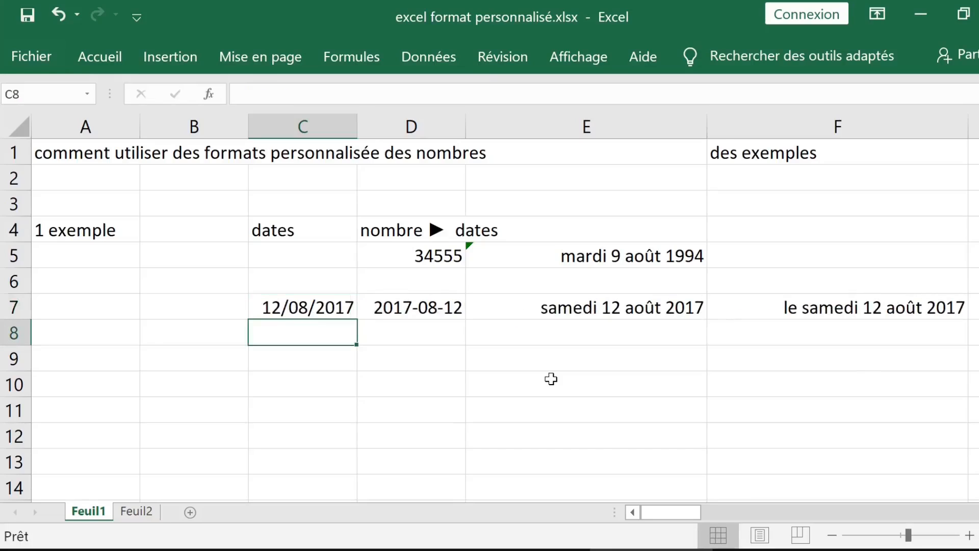
left_click(592, 301)
Replace the date in C7 with 6/9/2010 and check the long date shown in E7.
left_click(285, 305)
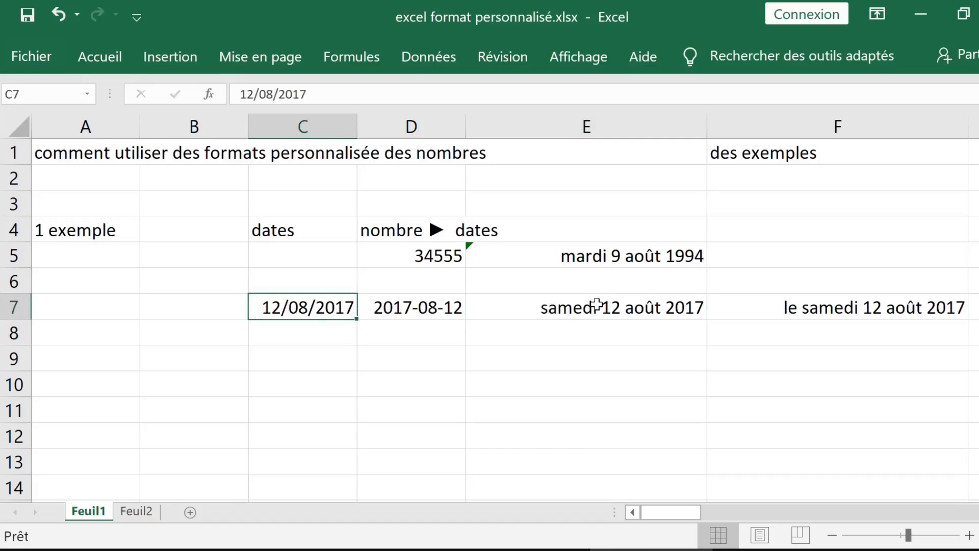
type("6")
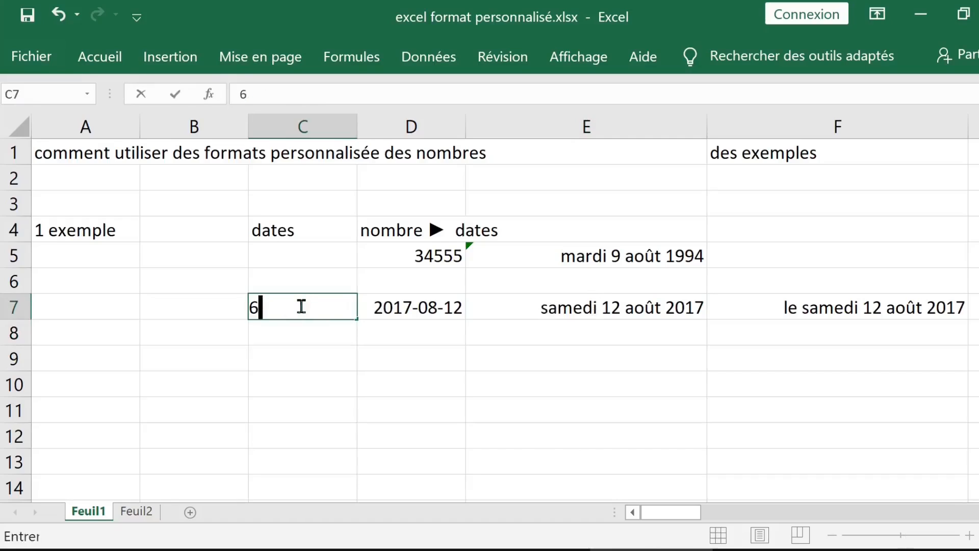
type("/09/20")
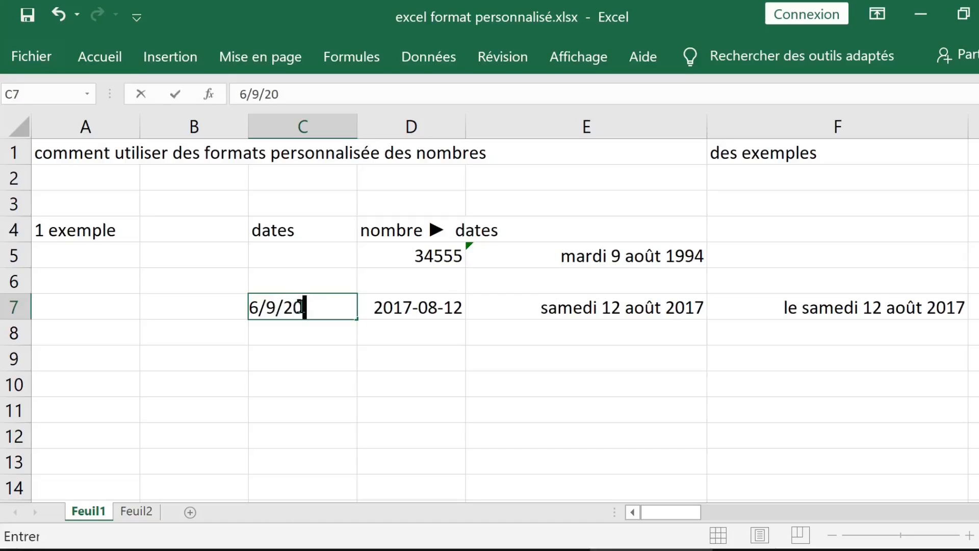
type("10")
key("Return")
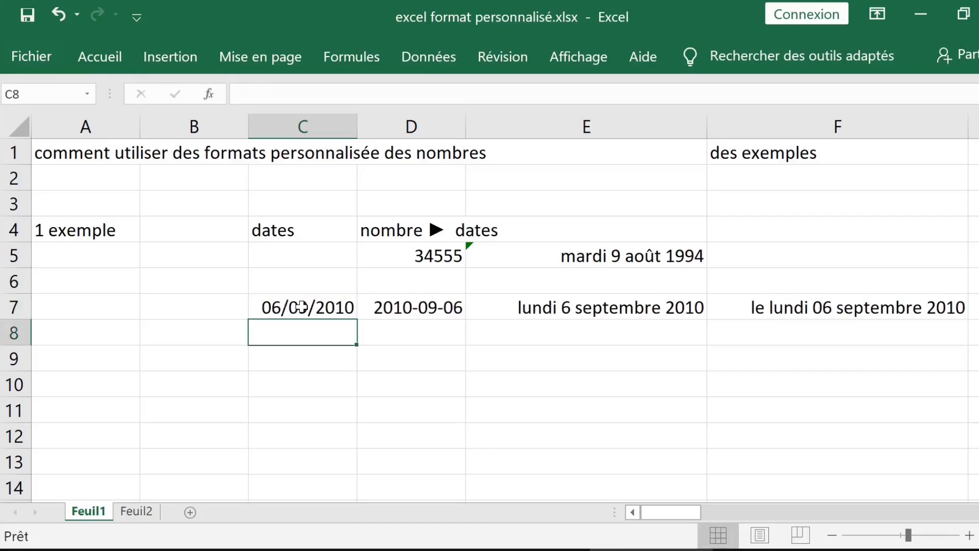
left_click(587, 314)
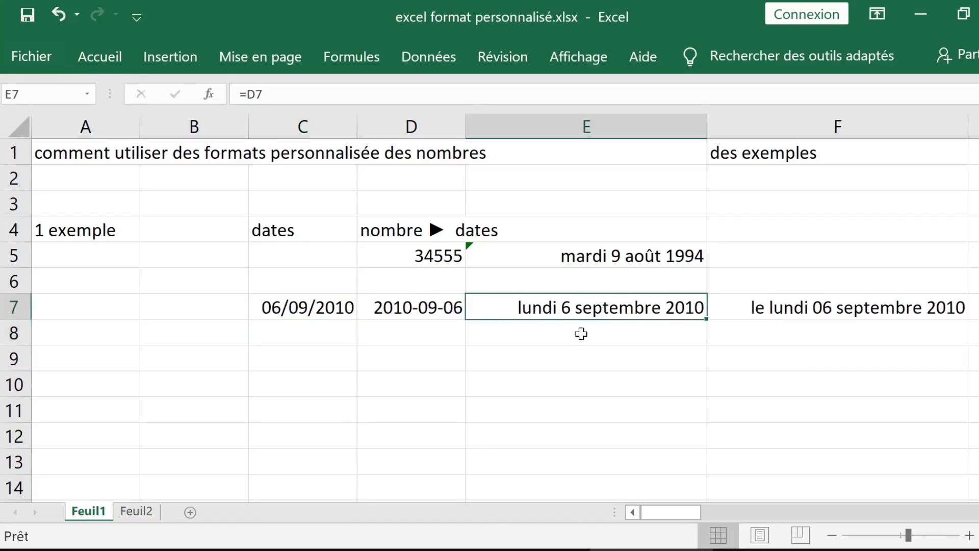
Open the cell format settings for F7 and examine its custom date code.
left_click(881, 305)
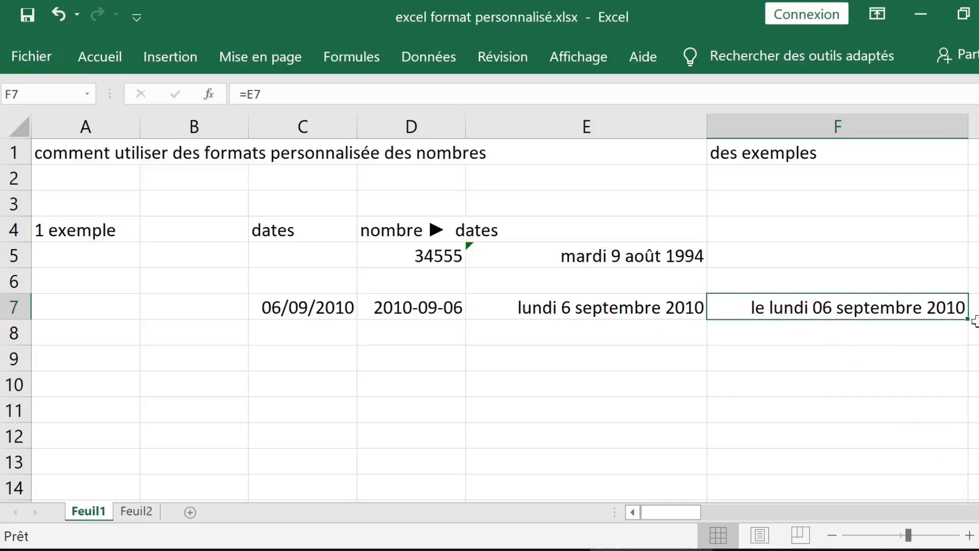
scroll(927, 344, "down", 3)
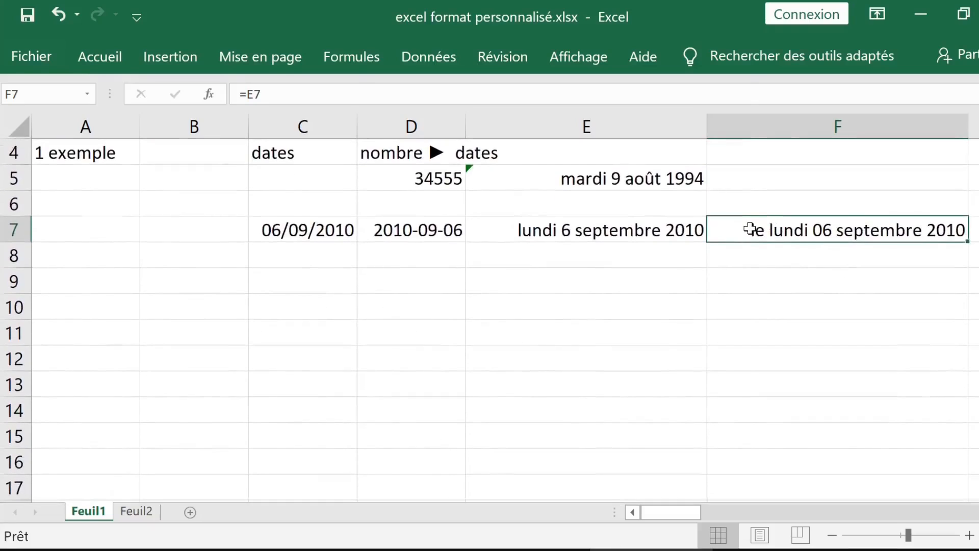
right_click(750, 228)
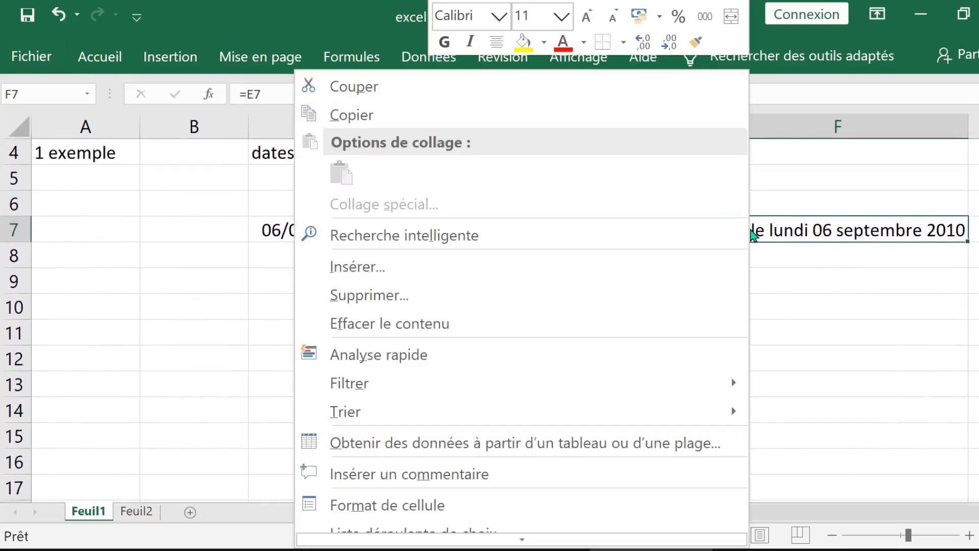
left_click(449, 505)
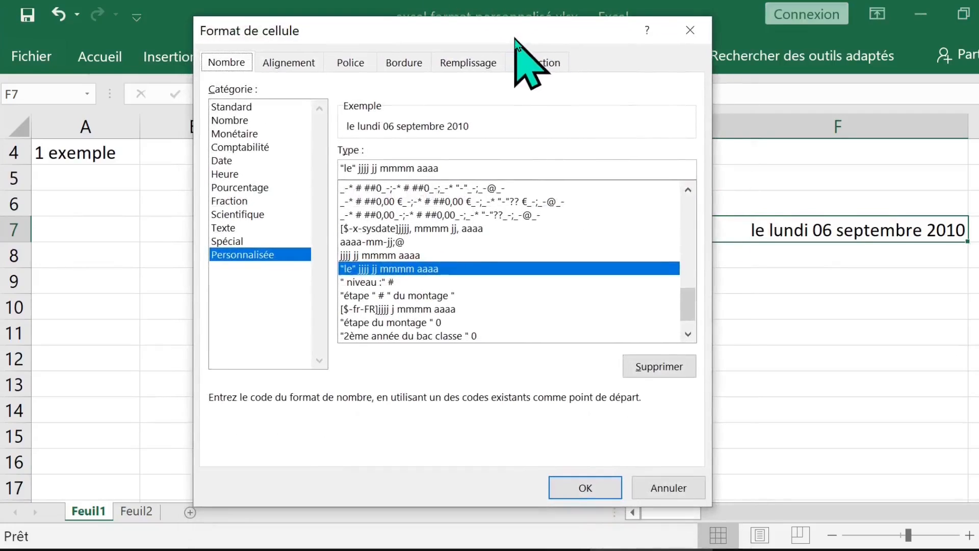
left_click(459, 166)
left_click_drag(459, 167, 323, 167)
left_click(434, 166)
Magnify F7's custom format code to examine its quoted "le" prefix and date parts, and close the format settings.
key("super+plus")
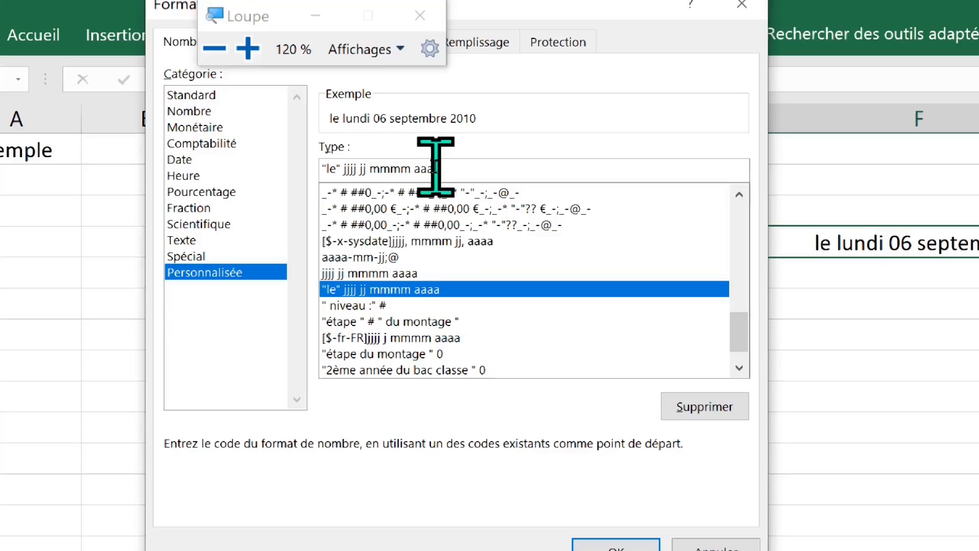
key("super+plus")
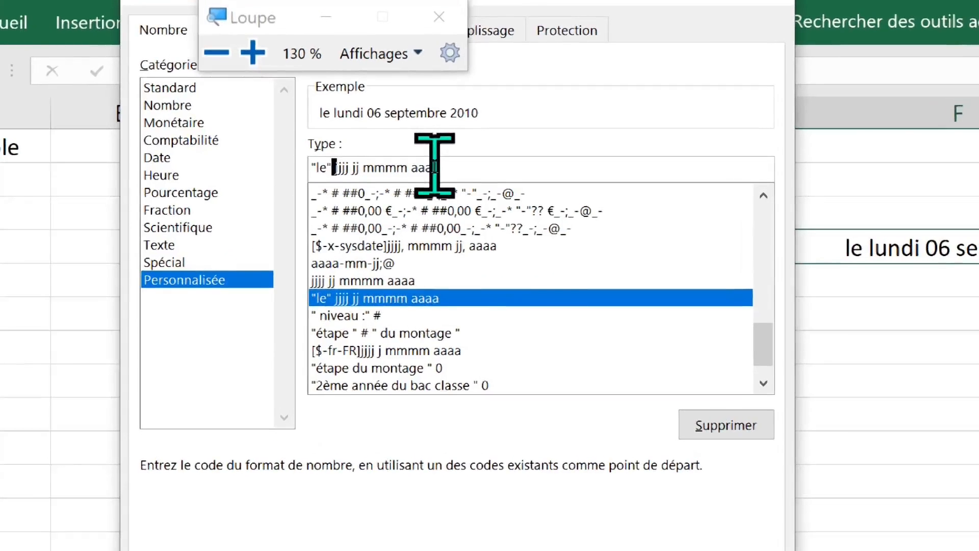
key("super+plus")
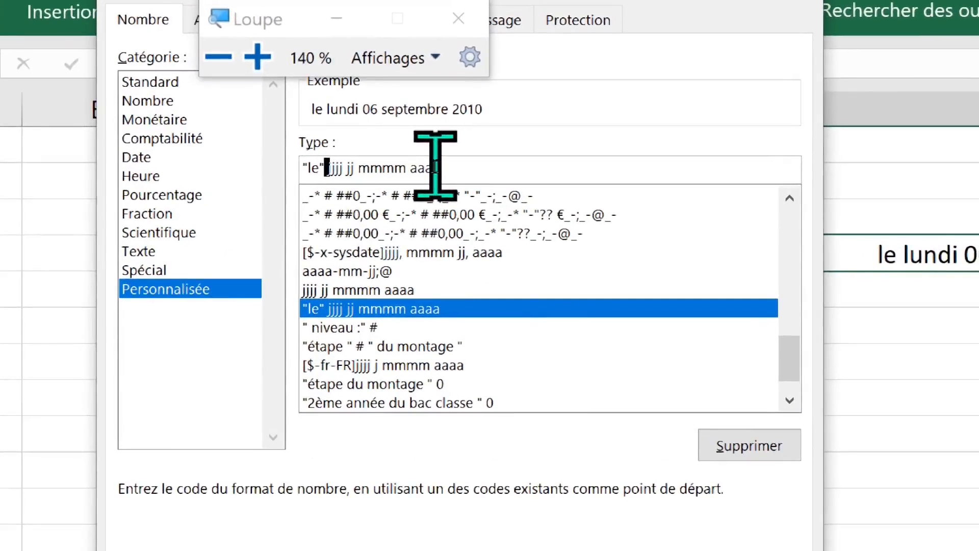
key("super+plus")
key("super+plus")
key("super+plus")
key("super+plus")
key("super+plus")
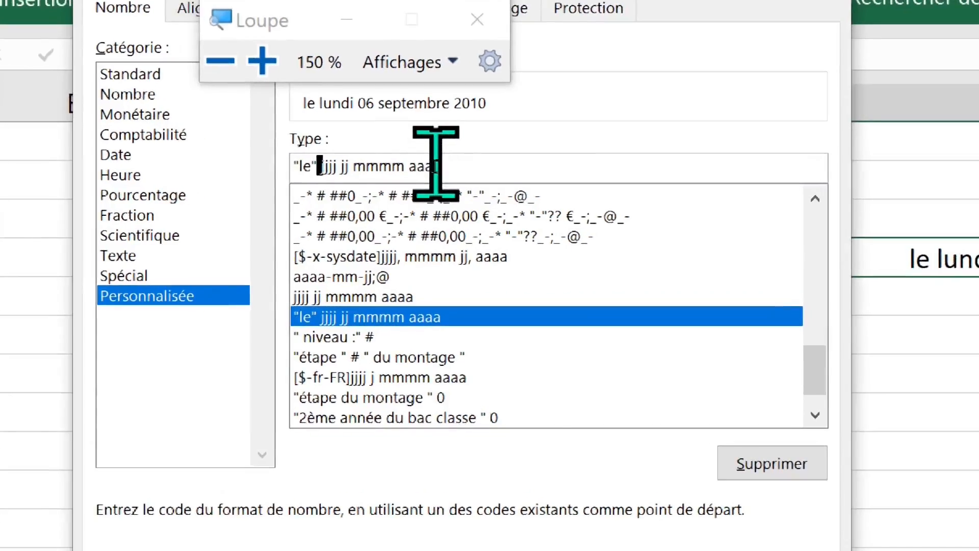
key("super+plus")
key("super+plus")
key("super+plus")
key("super+plus")
key("super+plus")
key("super+plus")
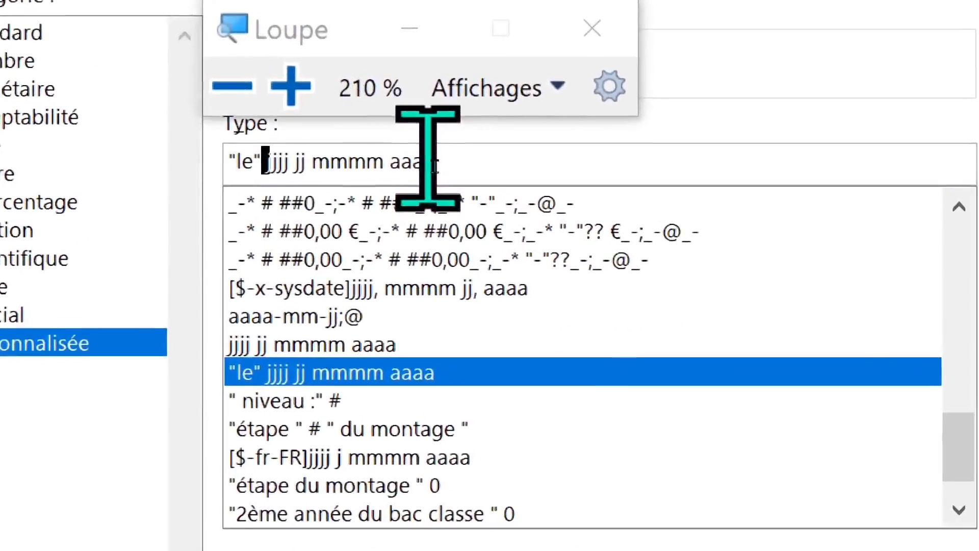
key("super+plus")
key("super+plus")
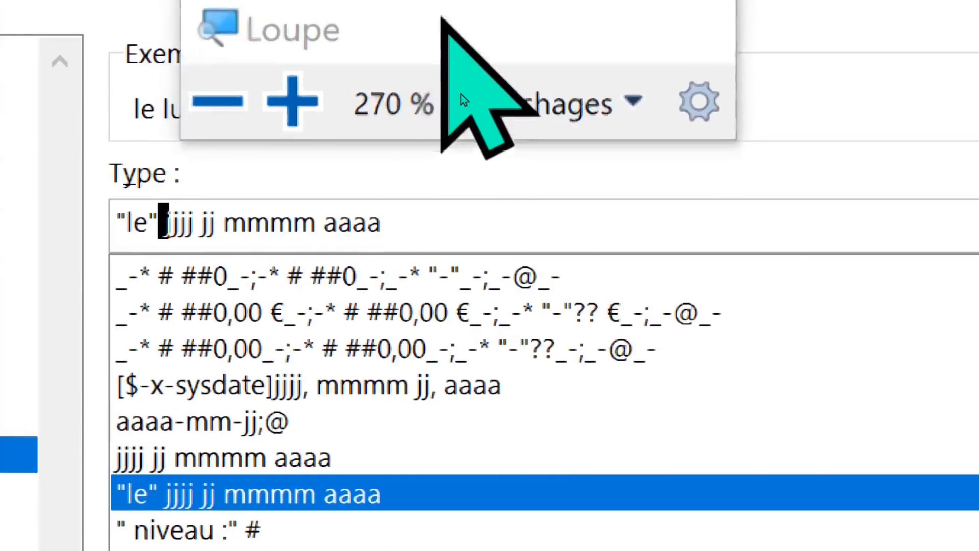
left_click(328, 230)
left_click(453, 229)
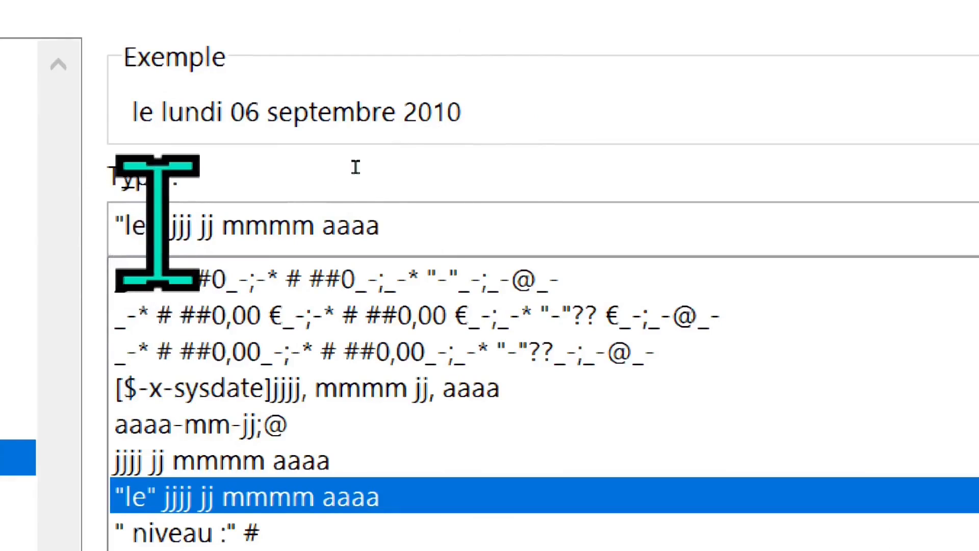
left_click_drag(153, 226, 118, 227)
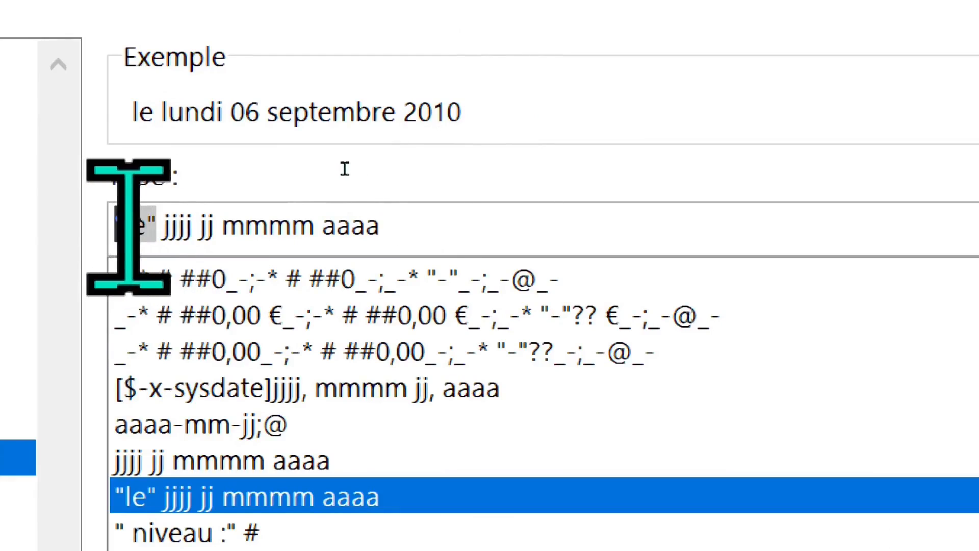
left_click(130, 226)
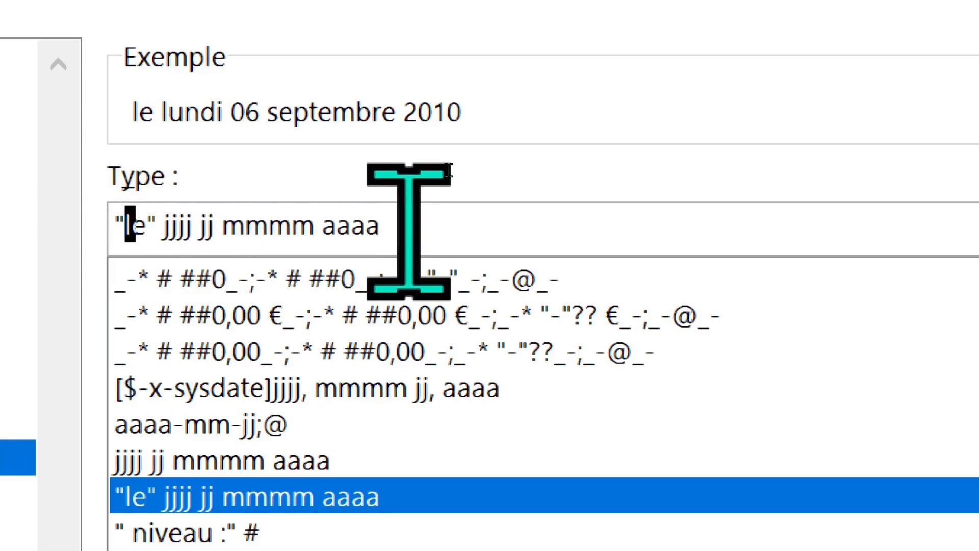
key("End")
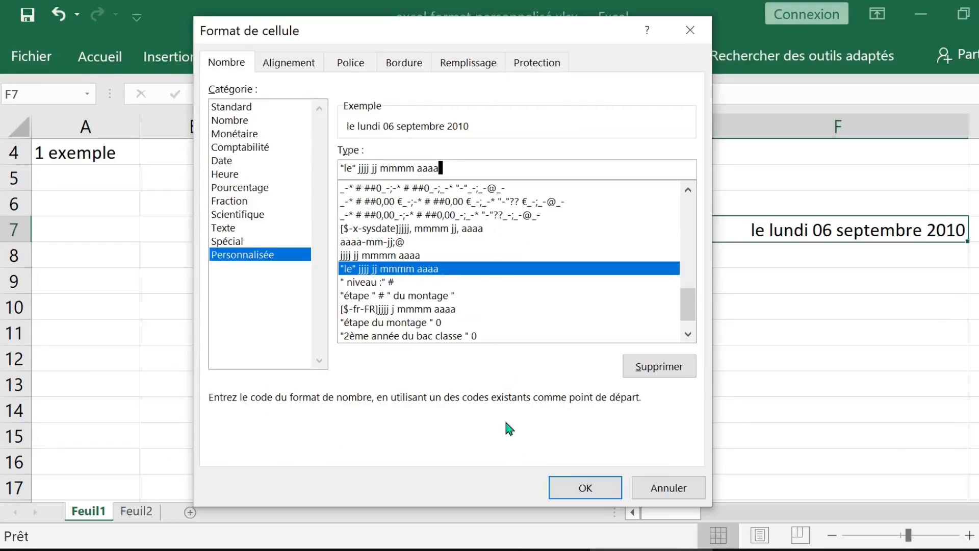
left_click(575, 488)
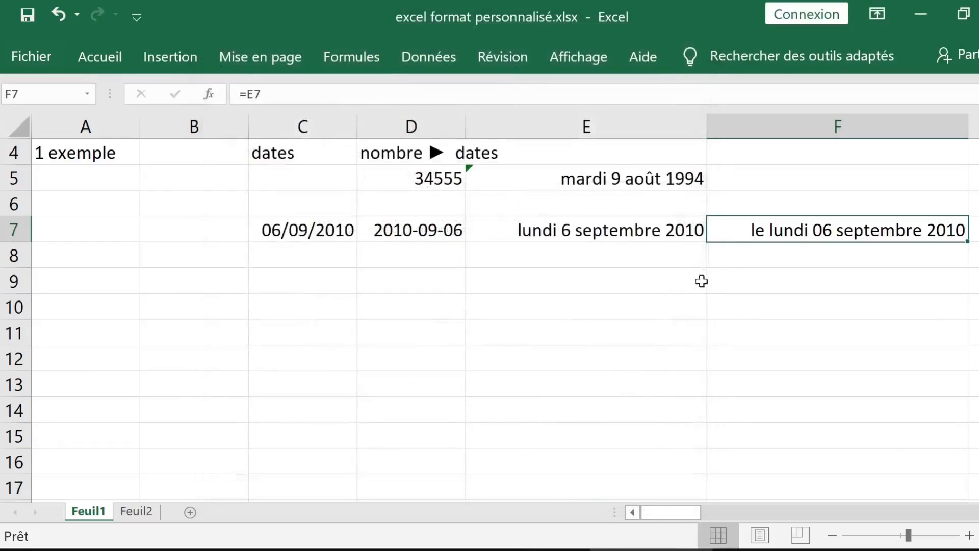
Check which cell the formula in F7 refers to, keeping the formula as it is.
double_click(766, 228)
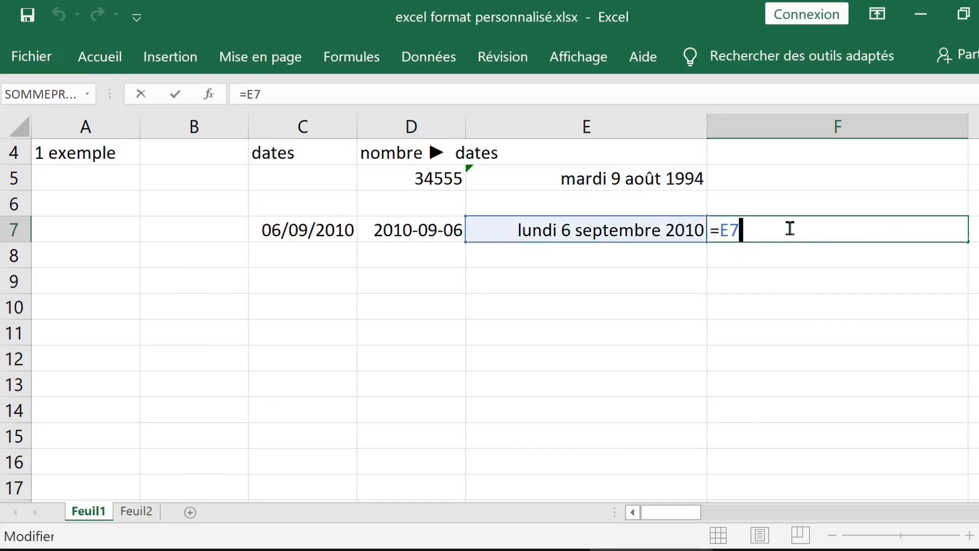
key("Escape")
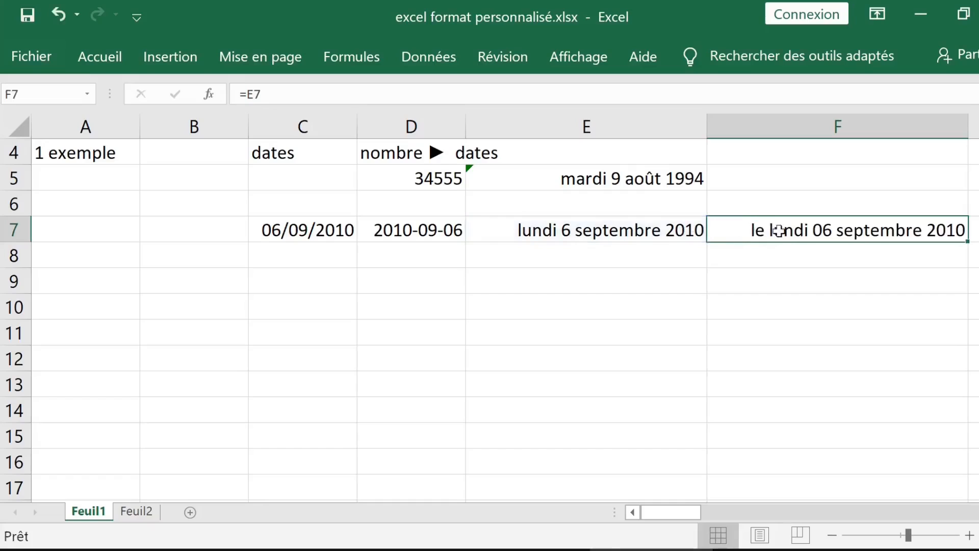
Change the quoted text at the start of F7's custom format code to "c'est un ".
right_click(757, 229)
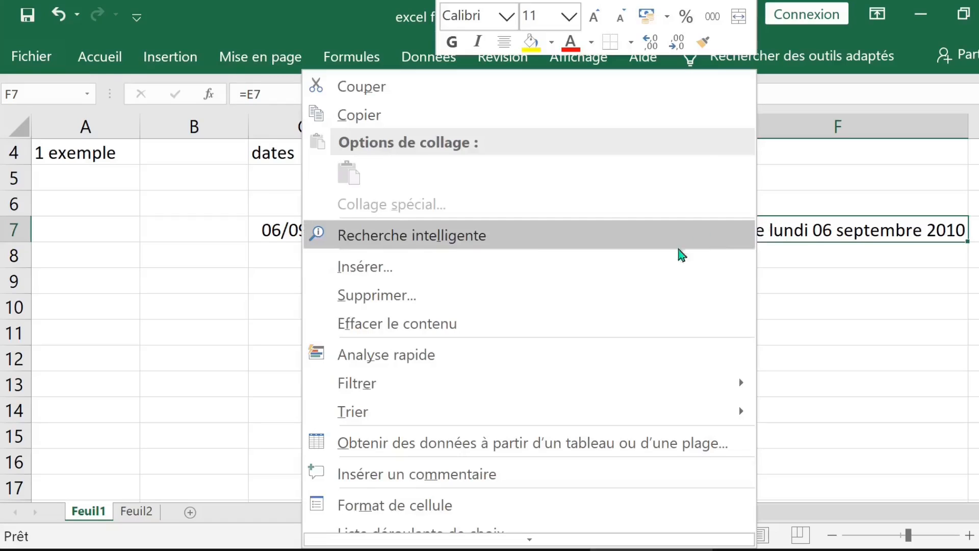
left_click(442, 512)
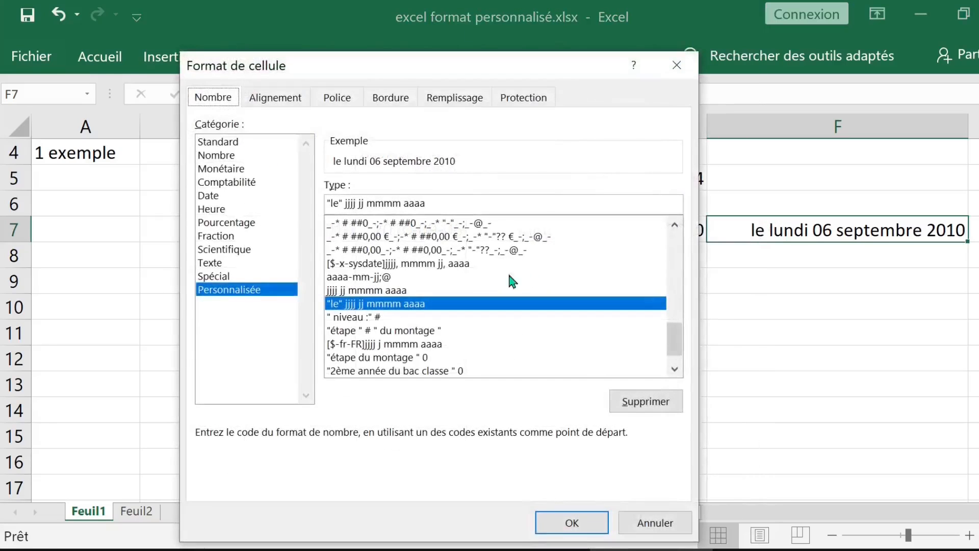
left_click(335, 204)
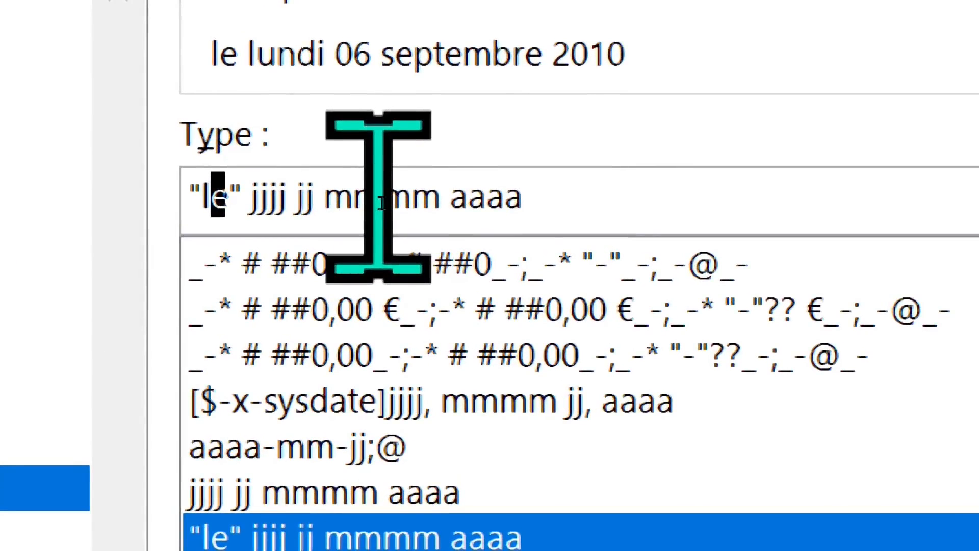
key("BackSpace")
type("c")
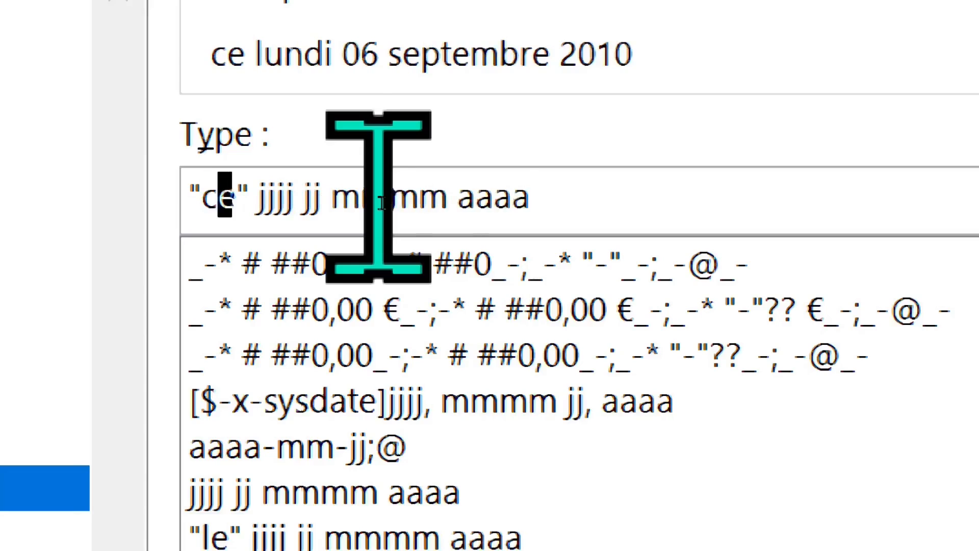
type("'est ")
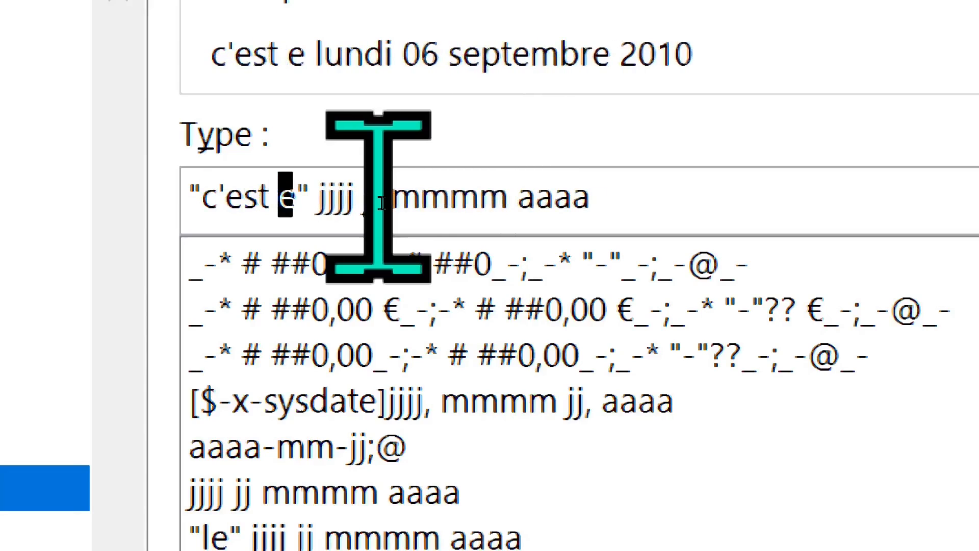
type("un")
key("Delete")
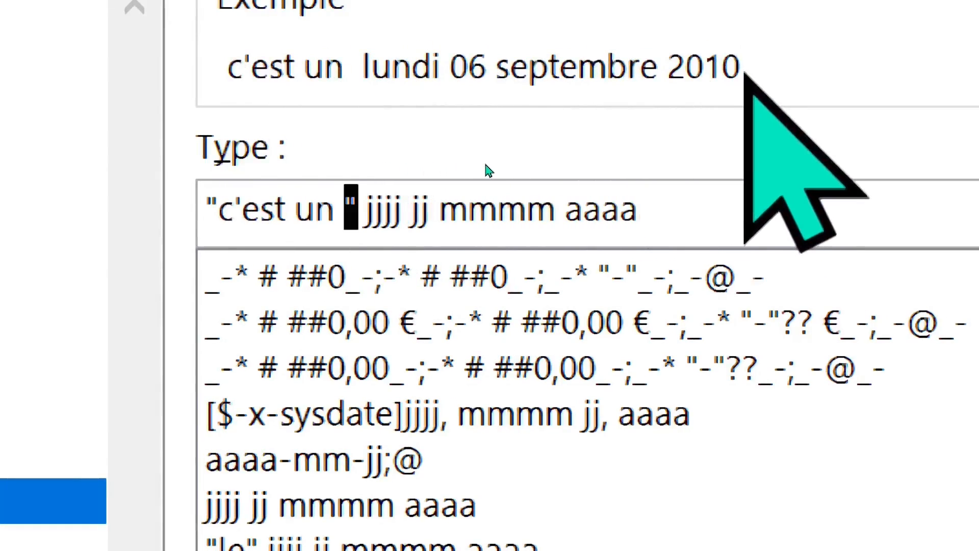
Change the quoted text in F7's custom format code to "date d'émission de facture : ", keeping the date part jjjj jj mmmm aaaa.
double_click(255, 209)
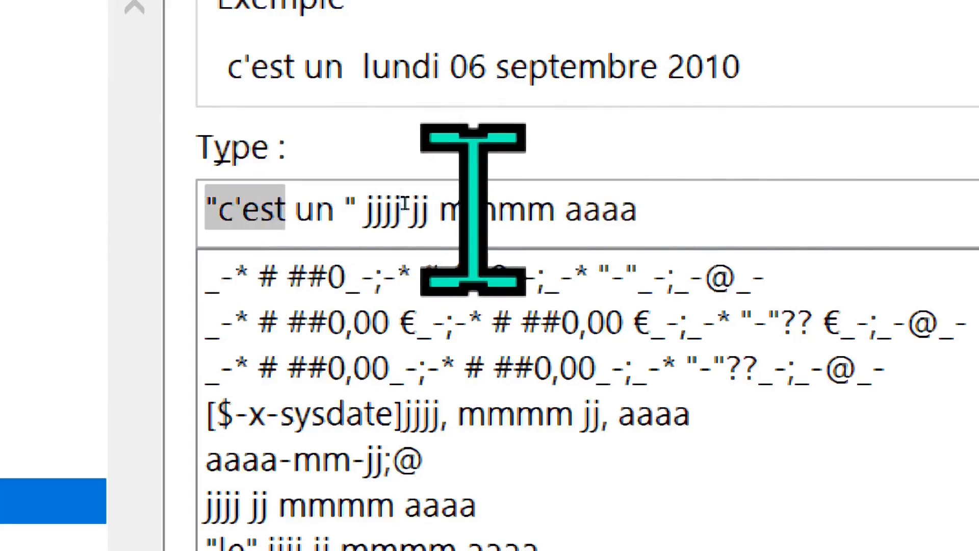
key("Right")
key("Left")
key("BackSpace")
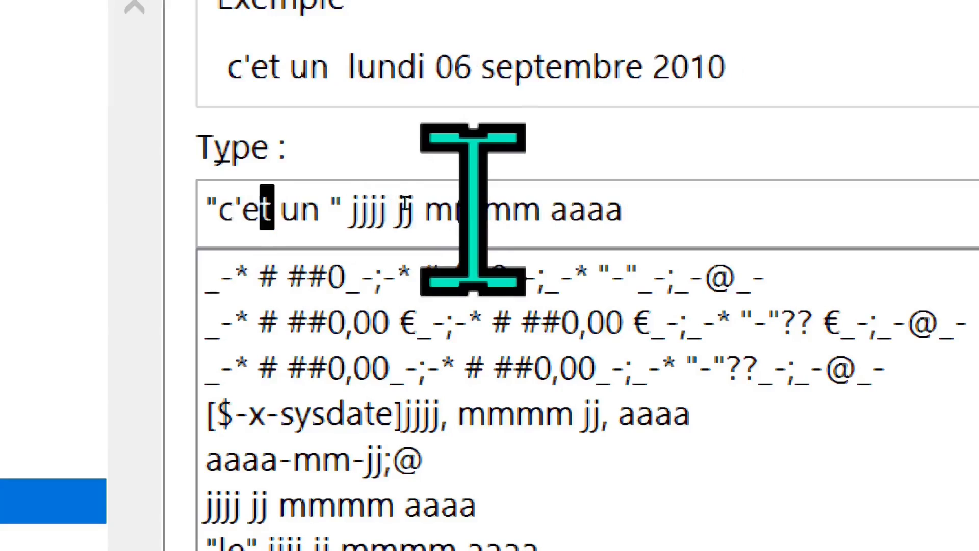
key("BackSpace")
key("BackSpace")
key("BackSpace")
type("d")
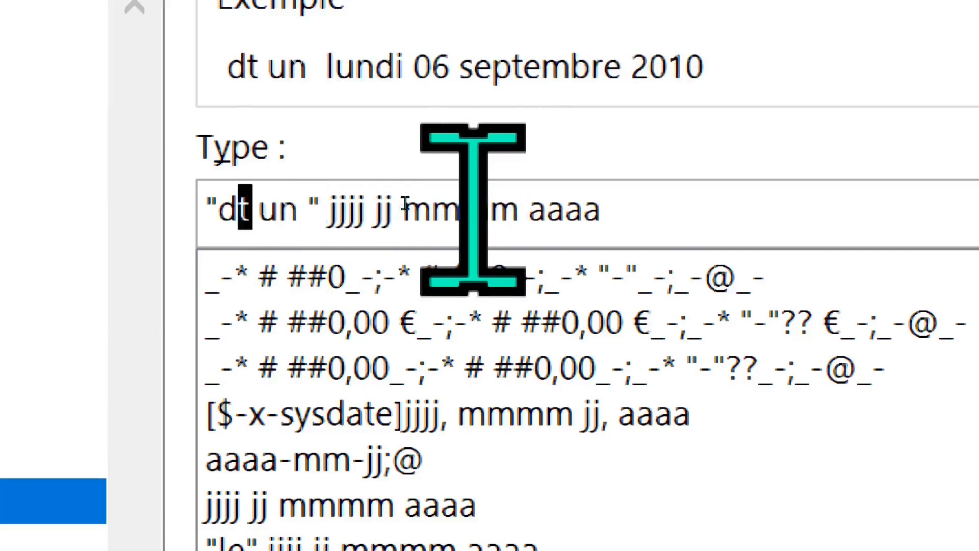
type("ate d'é")
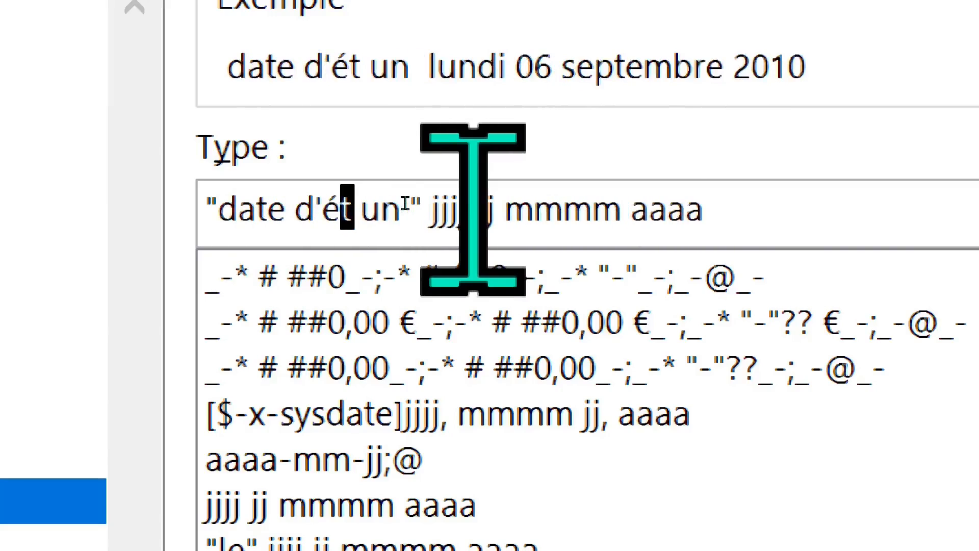
type("mission d")
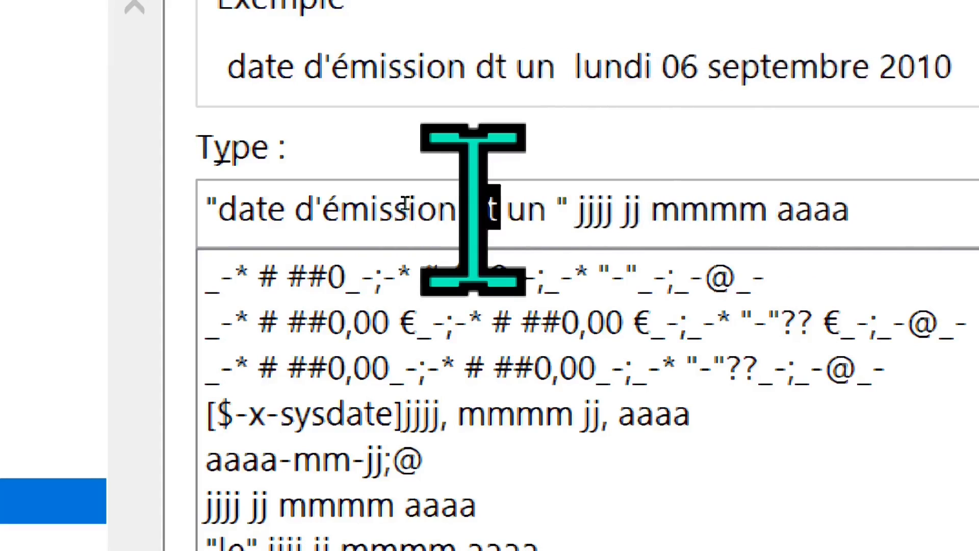
type("e facture")
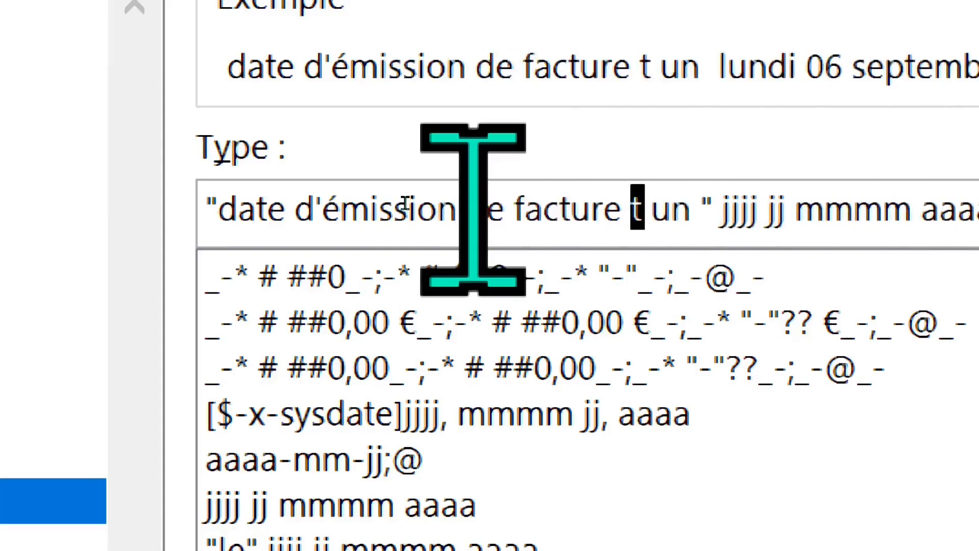
key("Delete")
key("Delete")
key("Delete")
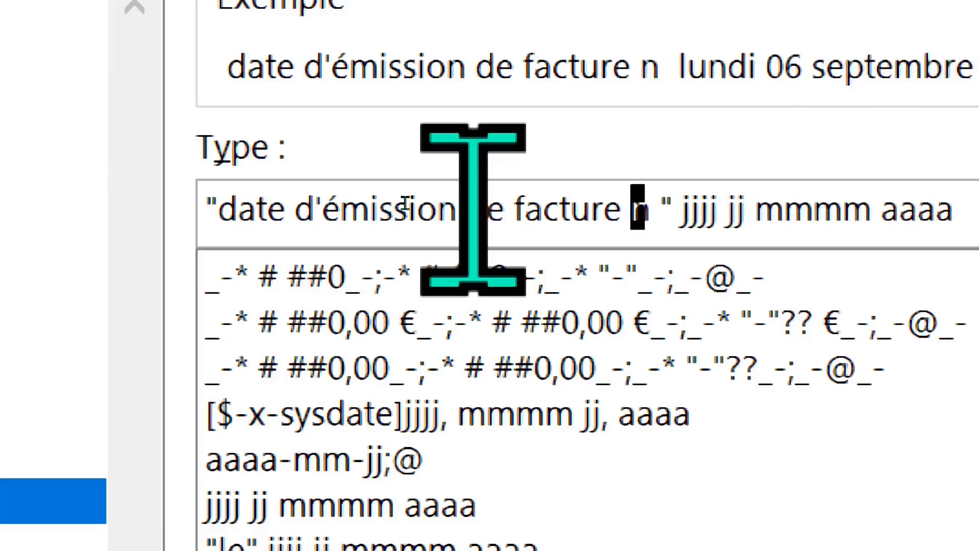
key("Delete")
type(":")
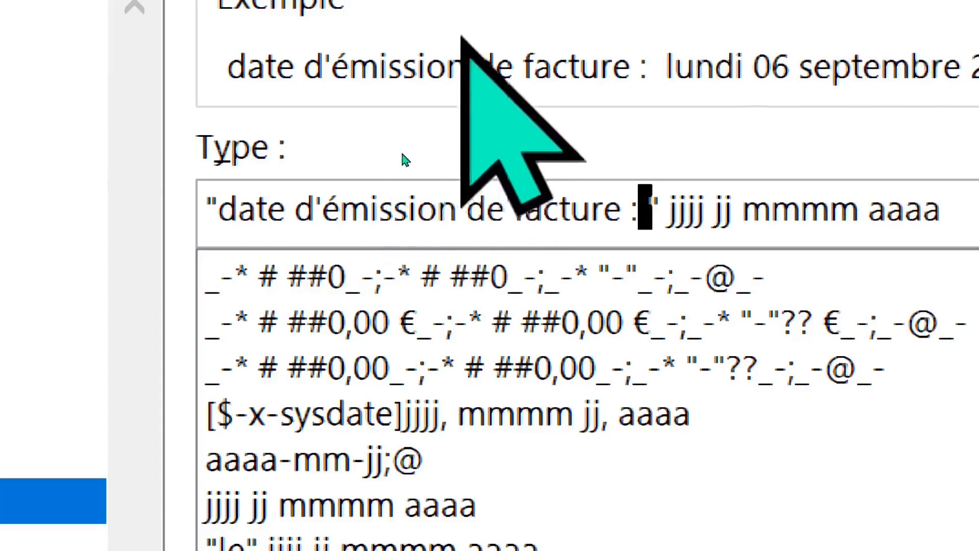
Reword the quoted prefix of F7's custom format code to "date d'inscription : " and apply the format to the cell.
double_click(366, 206)
key("Delete")
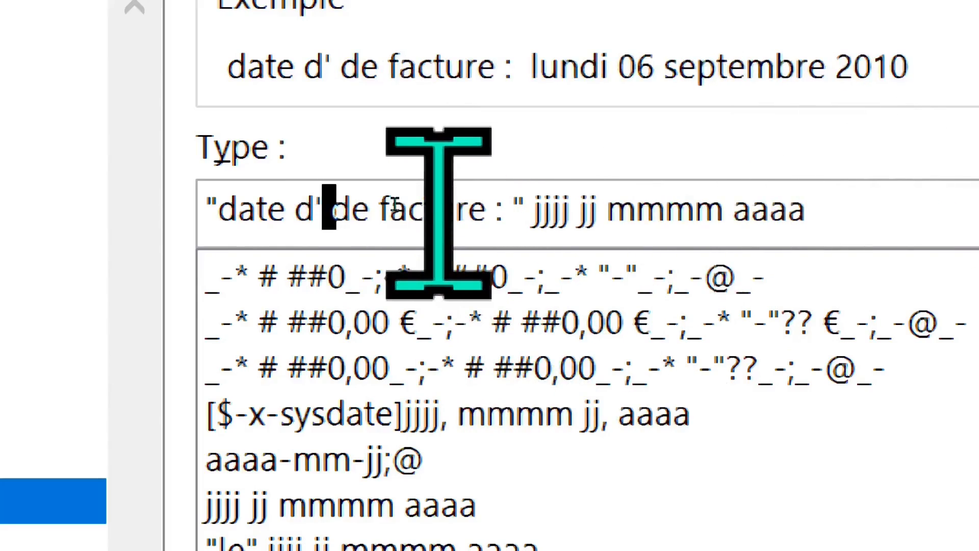
type("inscrip")
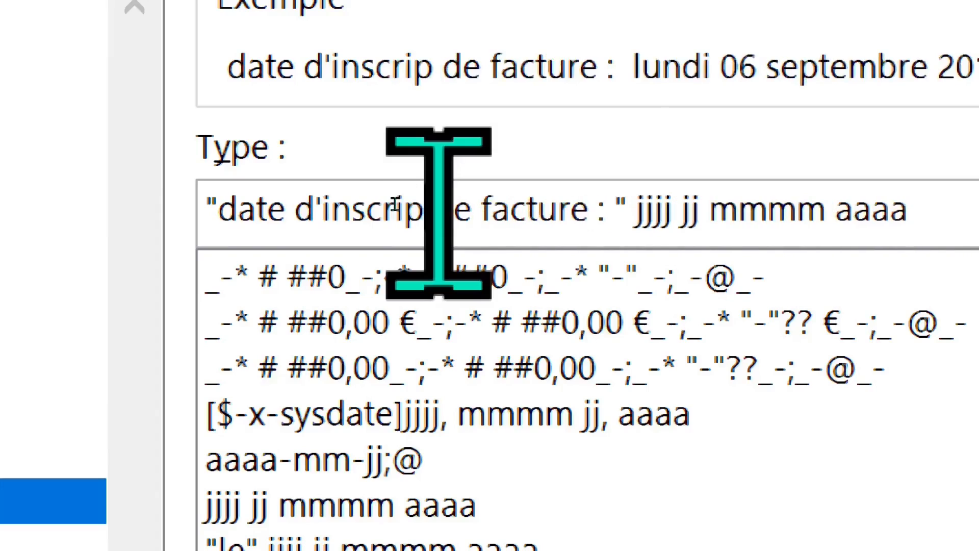
type("tion")
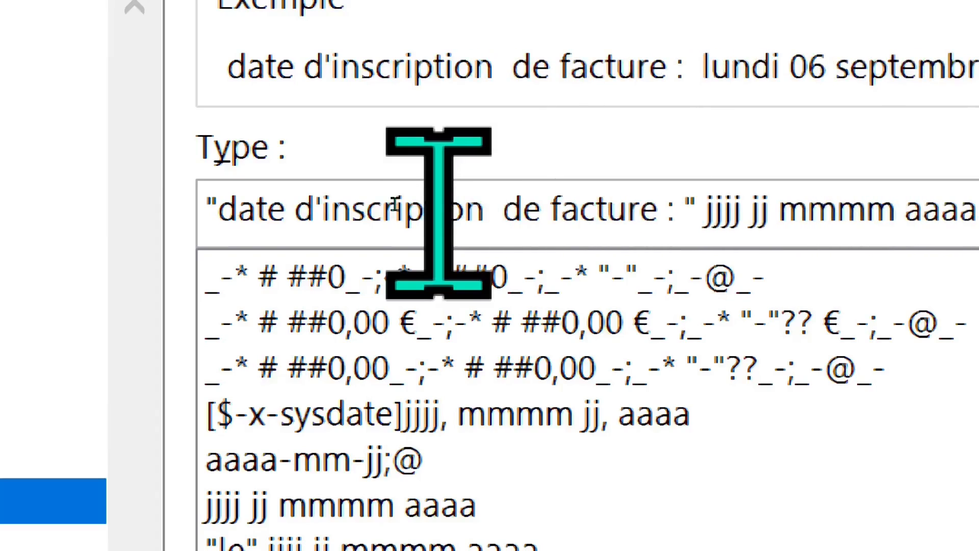
key("Delete")
key("Delete")
key("Delete")
key("Delete")
key("Delete")
key("Delete")
key("Delete")
key("Delete")
key("Delete")
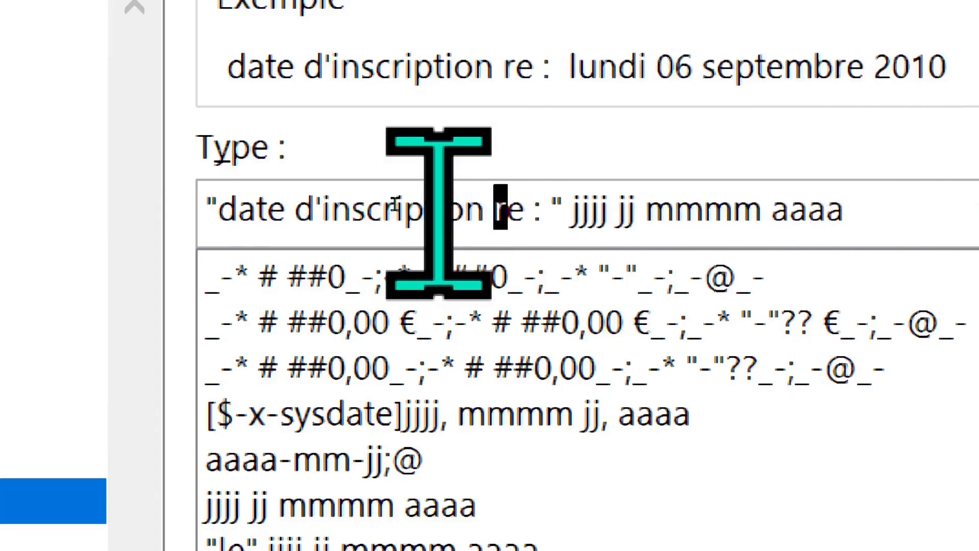
key("Delete")
key("Delete")
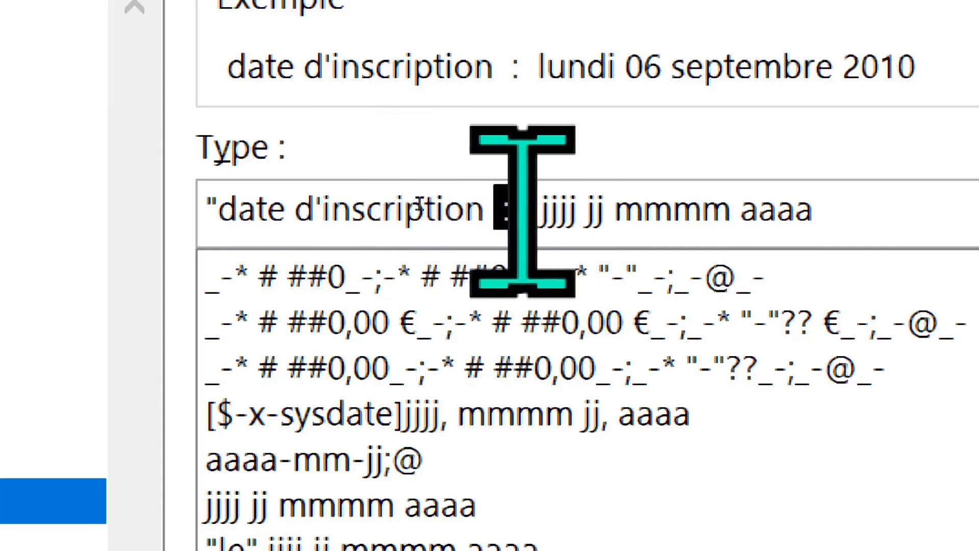
left_click_drag(538, 212, 224, 216)
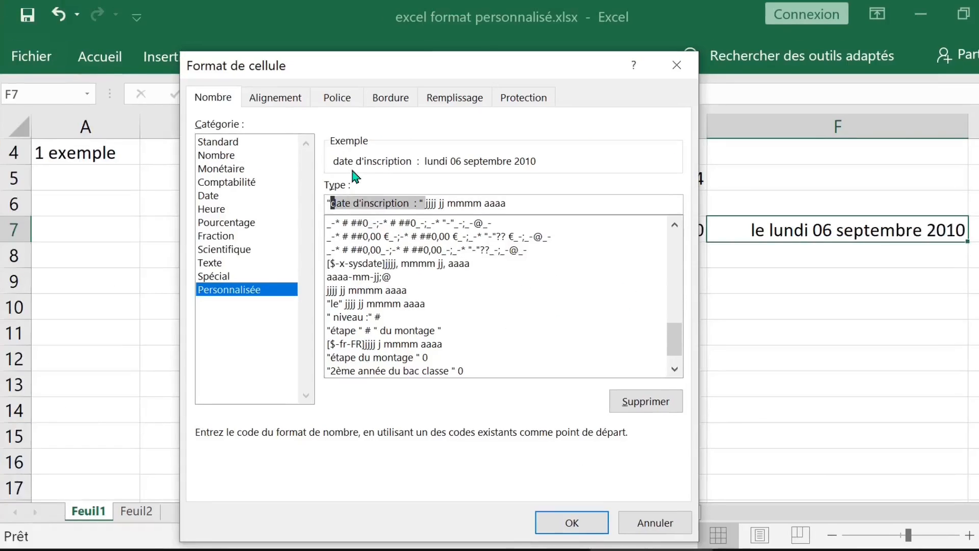
left_click(558, 515)
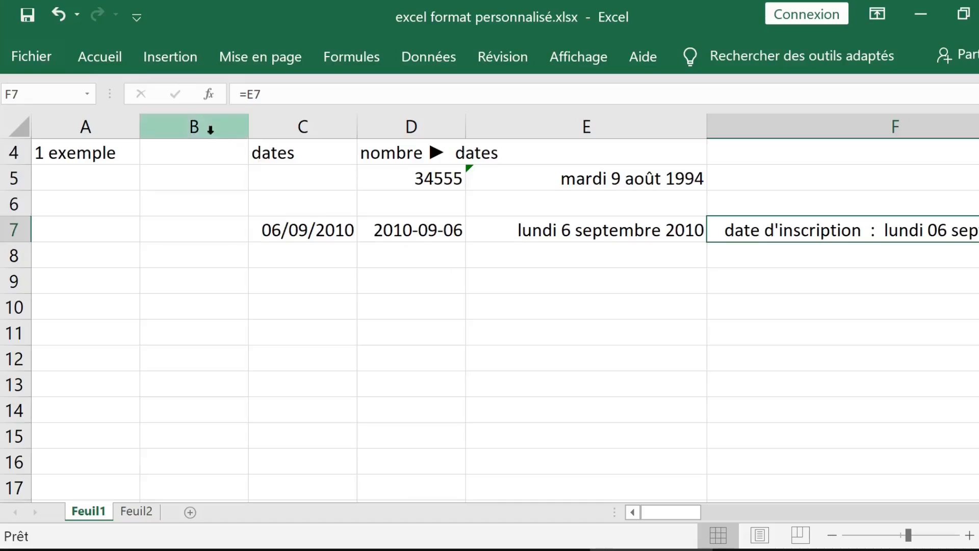
Narrow the empty column B, and select F7 with its whole formatted date in view.
left_click(189, 126)
left_click_drag(250, 129, 183, 126)
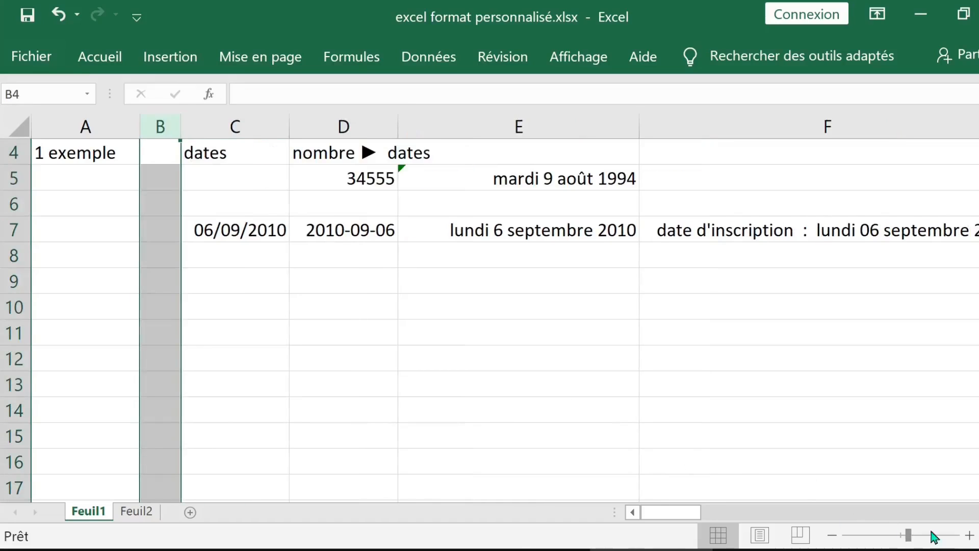
left_click_drag(695, 512, 724, 521)
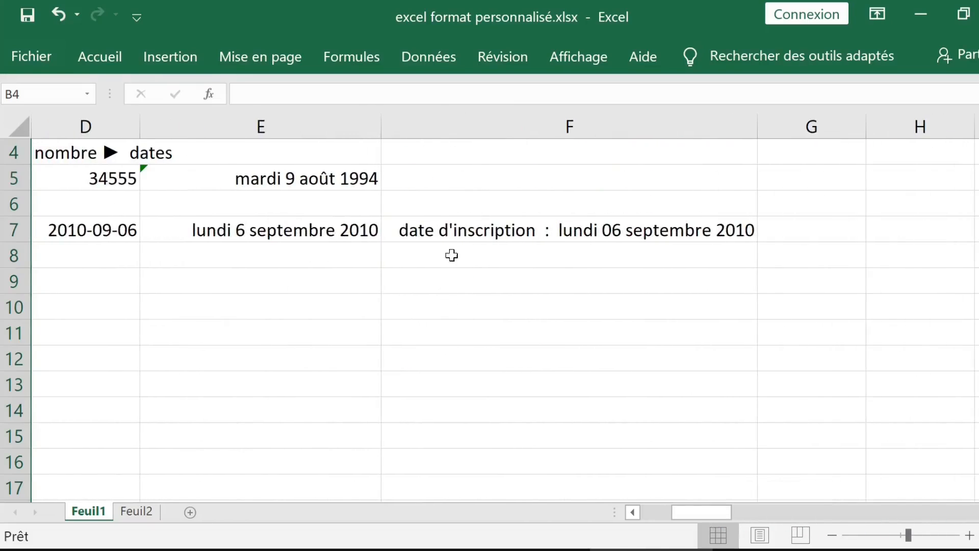
left_click(452, 239)
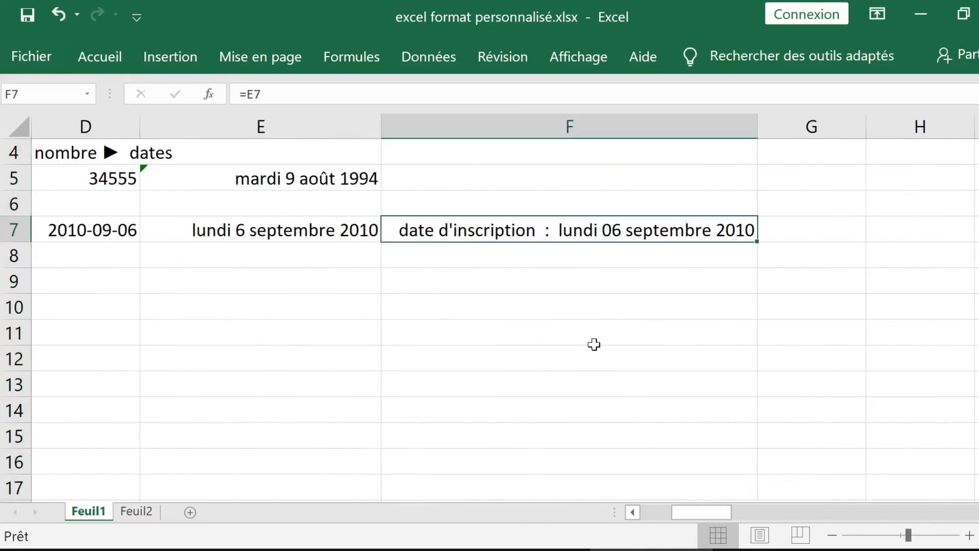
Replace the formula in D7 with the date 5/6/2000.
left_click(116, 236)
left_click(118, 251)
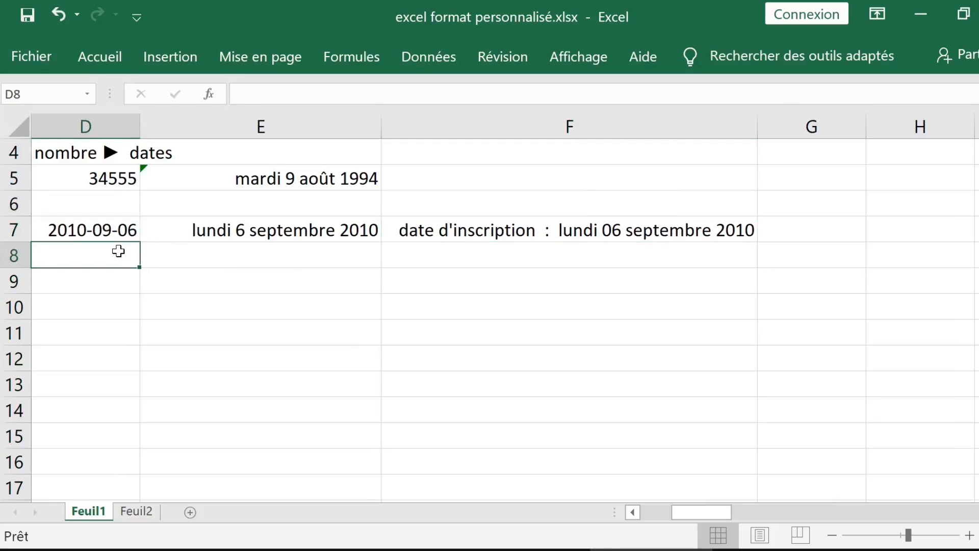
key("Up")
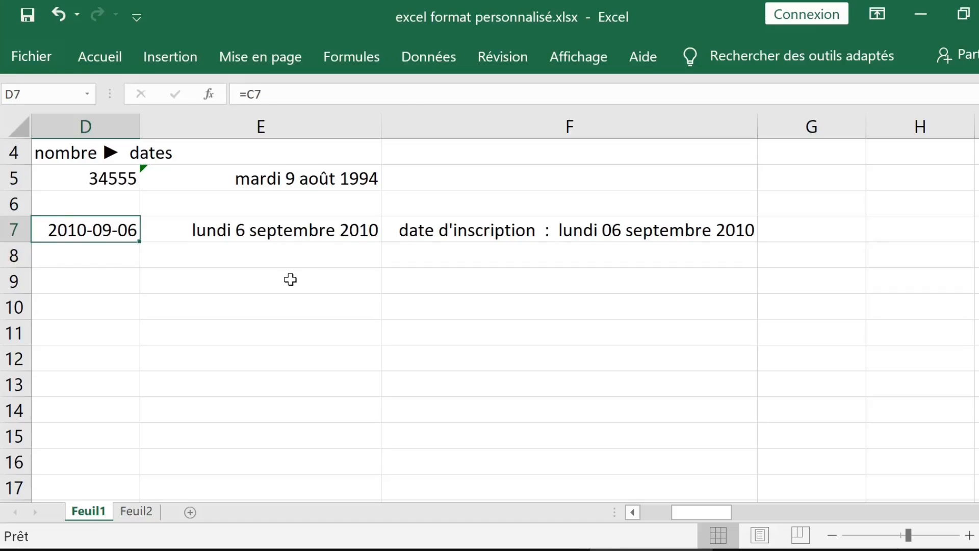
type("5/6/")
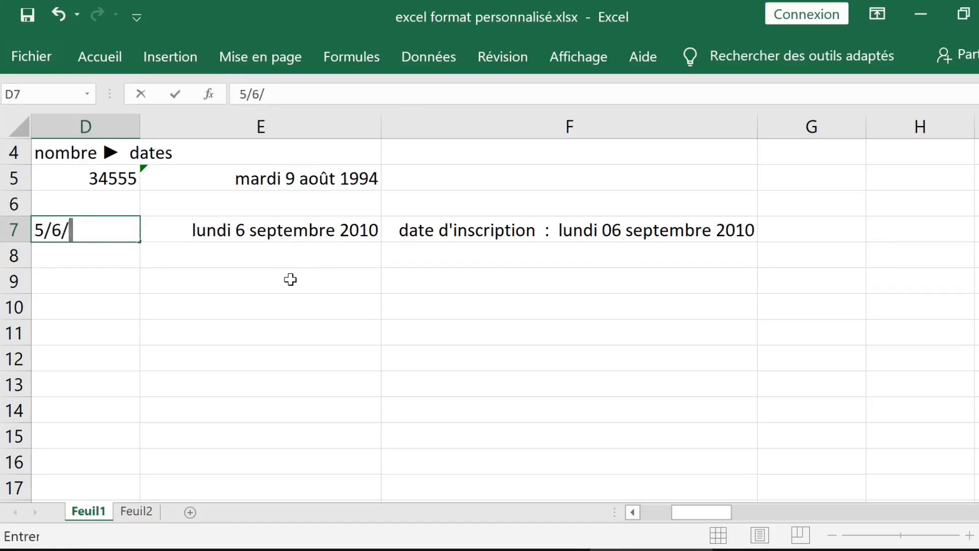
type("2000")
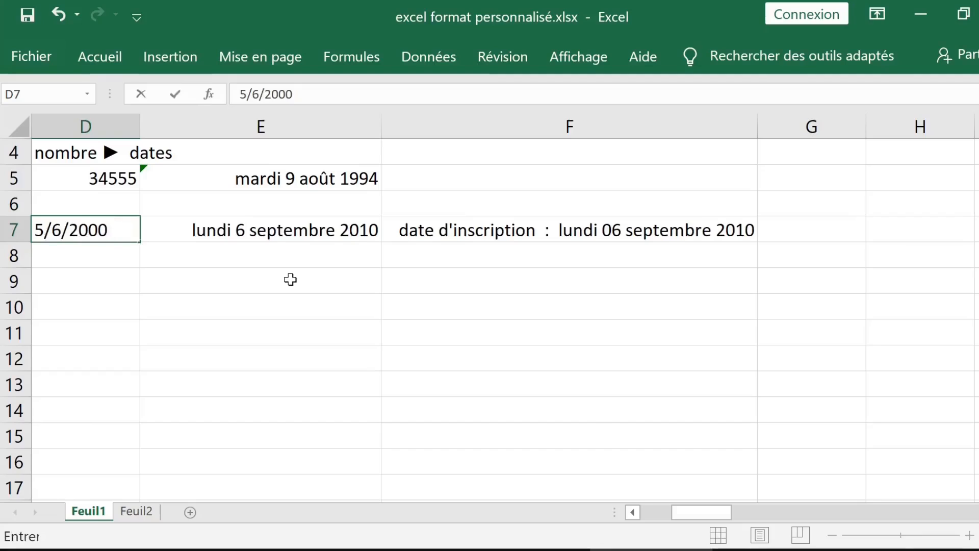
key("Return")
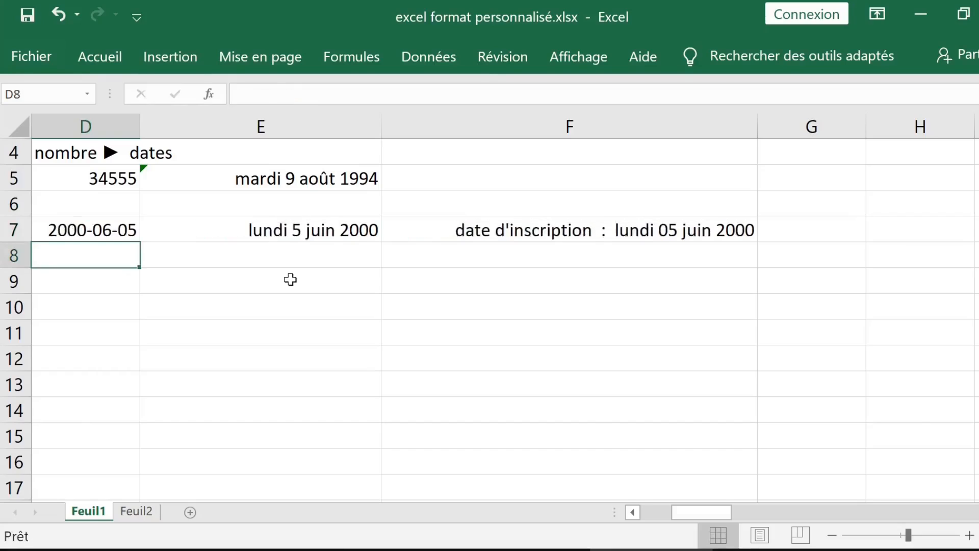
Go back to the sheet's title in A1, and move across to the "exemple 2" table in columns O to Q, magnifying it.
key("Up")
key("Up")
key("Up")
key("Up")
key("Up")
key("Up")
key("Left")
key("Left")
key("Left")
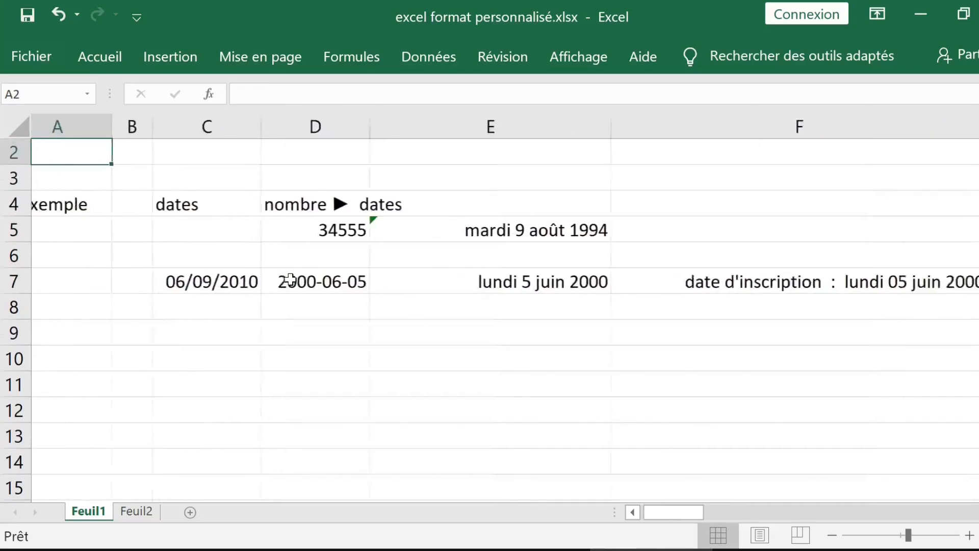
key("Up")
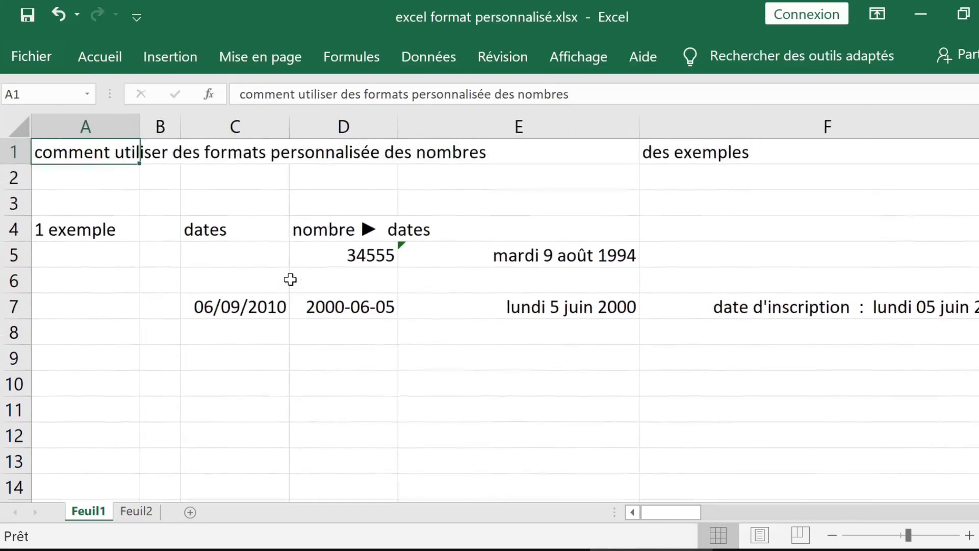
key("Right")
key("Right")
key("Right")
key("Right")
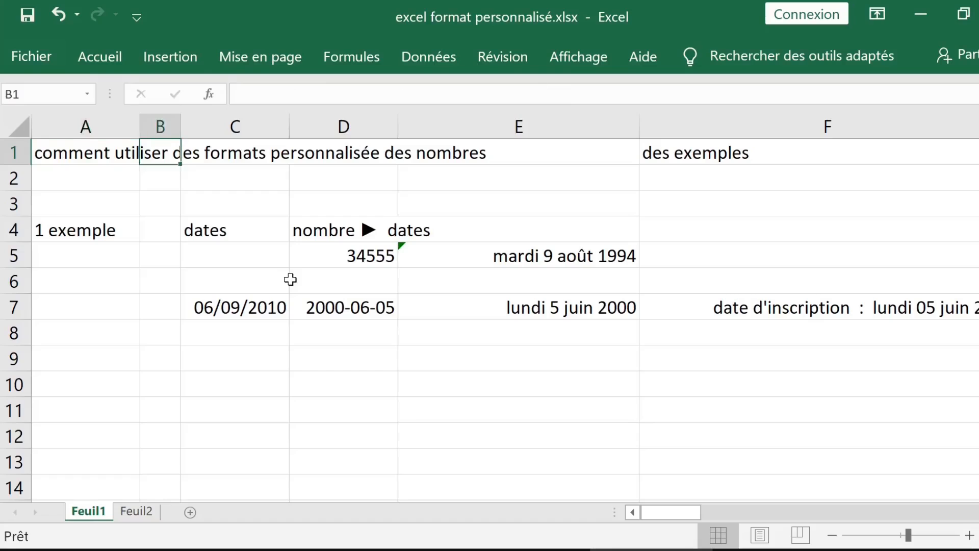
key("ctrl+Right")
key("ctrl+Right")
key("Right")
key("Right")
key("Right")
key("Right")
key("Right")
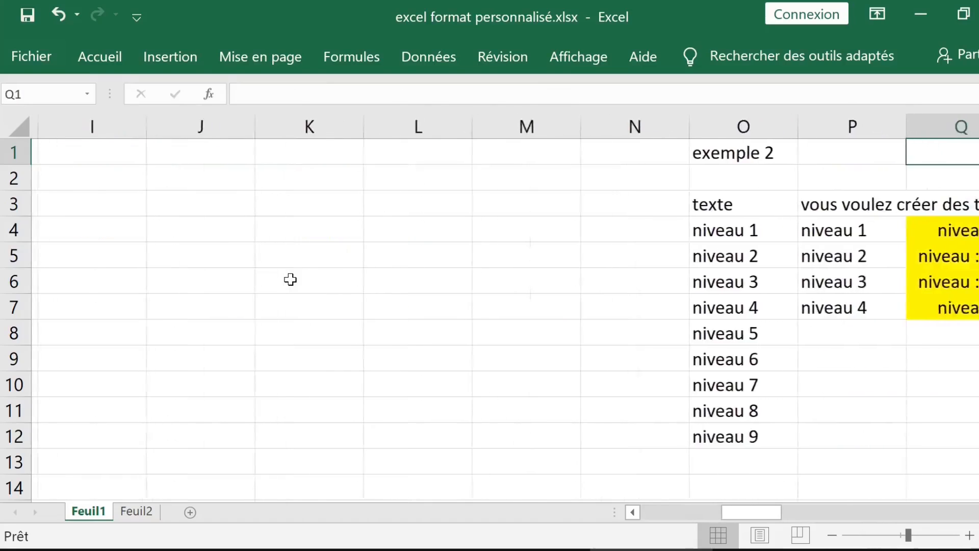
key("Left")
key("Left")
key("Left")
key("Left")
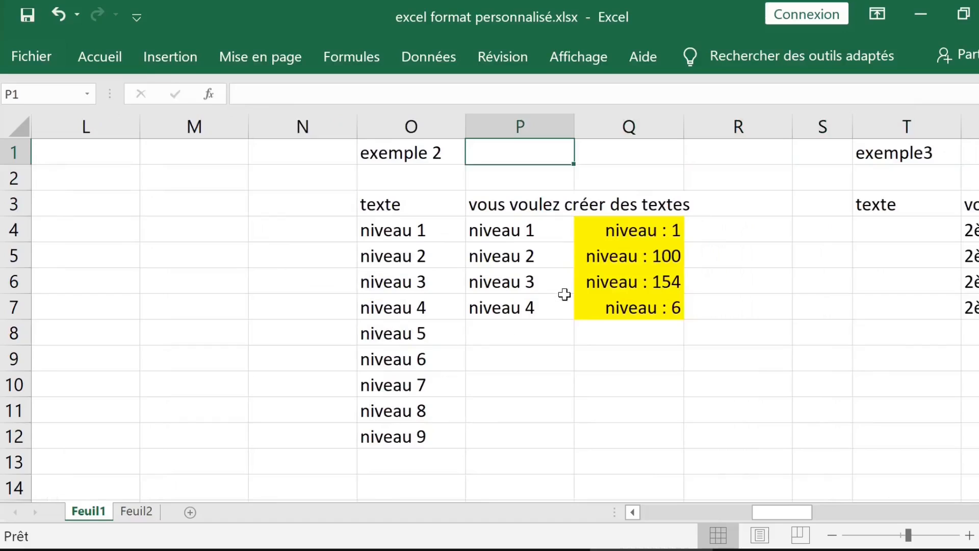
scroll(565, 295, "up", 2)
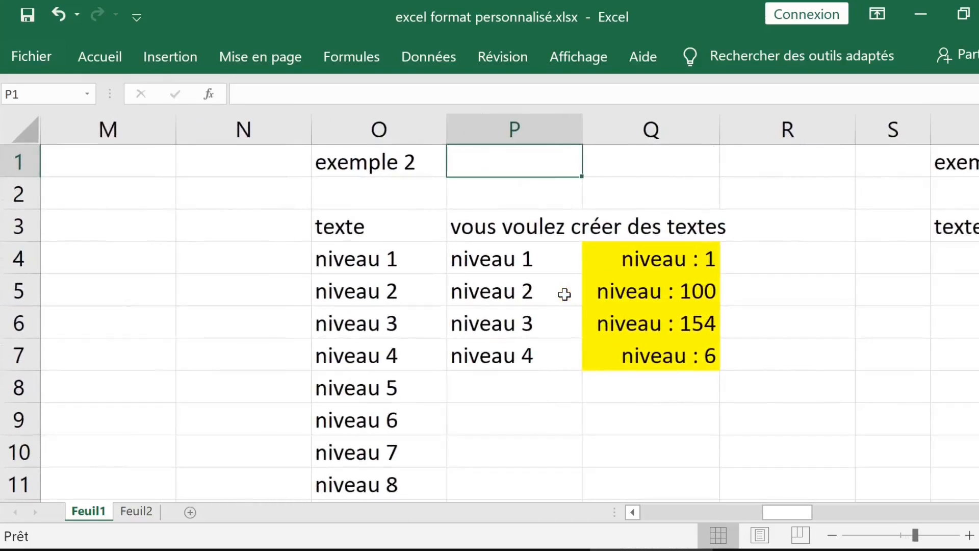
scroll(565, 295, "up", 1)
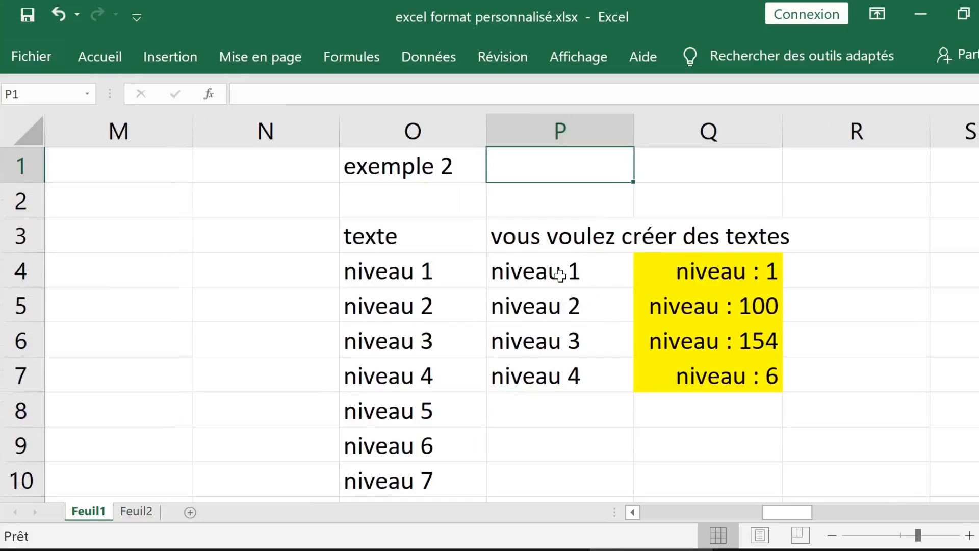
Compare the stored contents of O4, P4 and Q4 with their displayed "niveau" text, and select the yellow cells Q5:Q7.
left_click(559, 275)
left_click(711, 273)
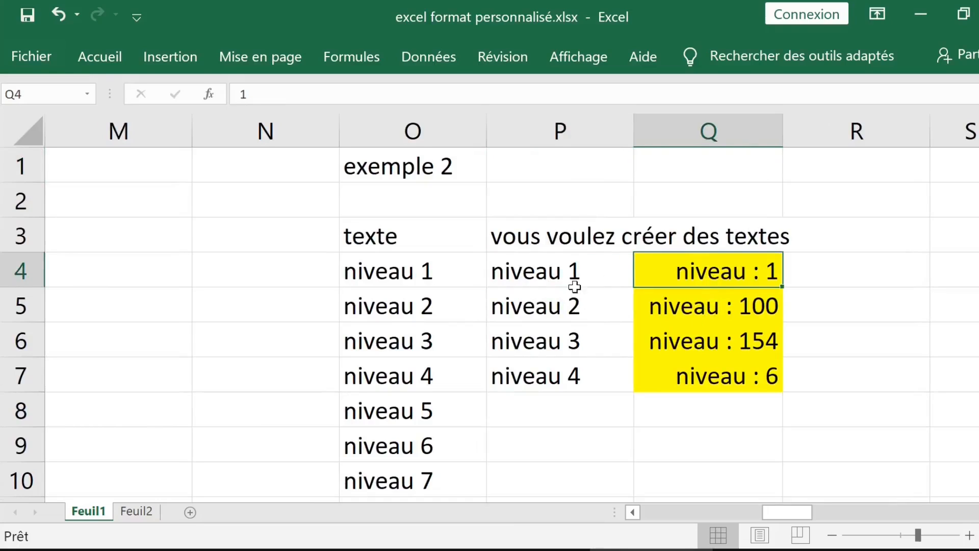
left_click(554, 274)
left_click(403, 269)
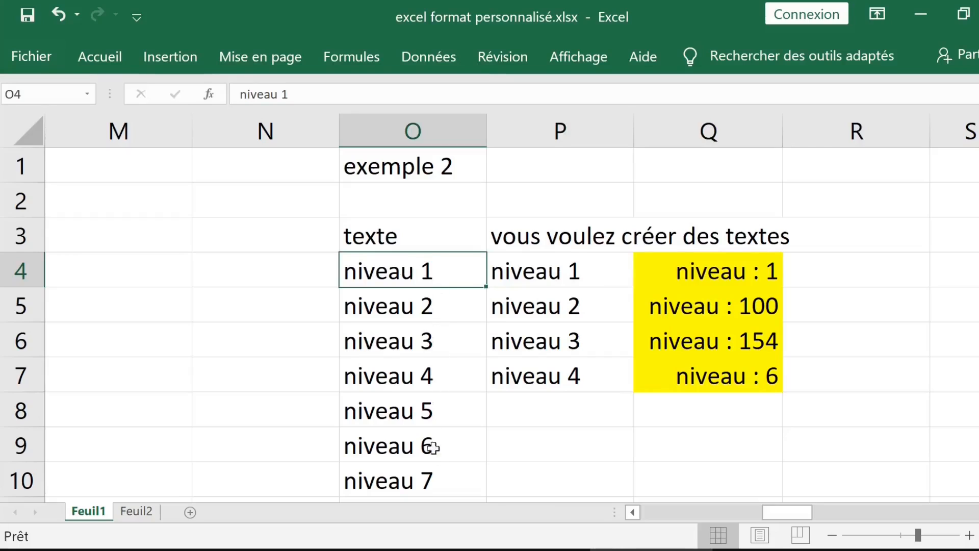
left_click(580, 279)
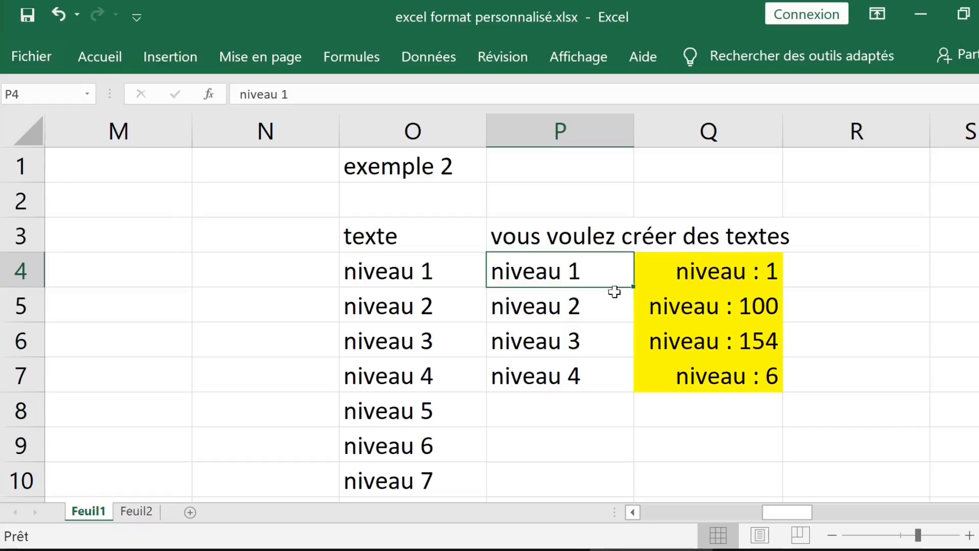
left_click(710, 267)
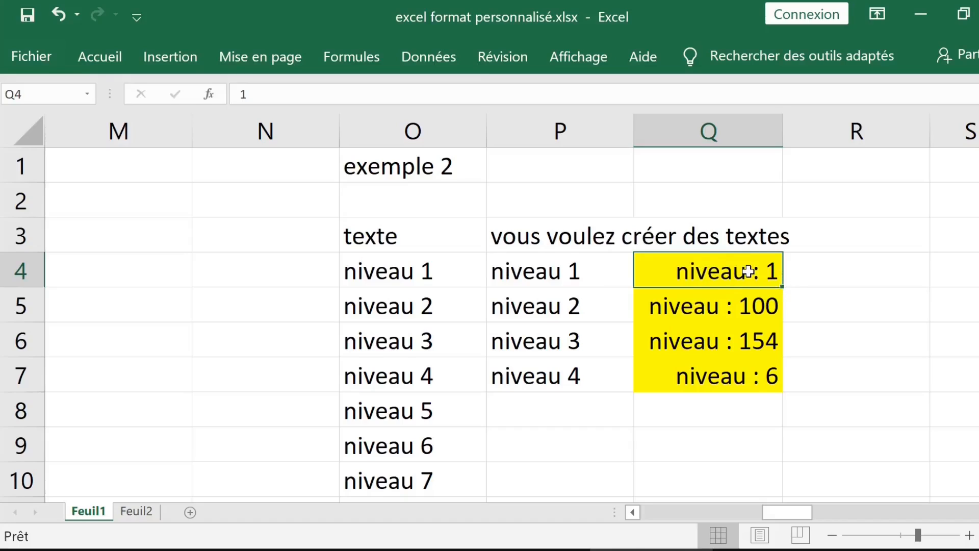
left_click_drag(740, 306, 739, 376)
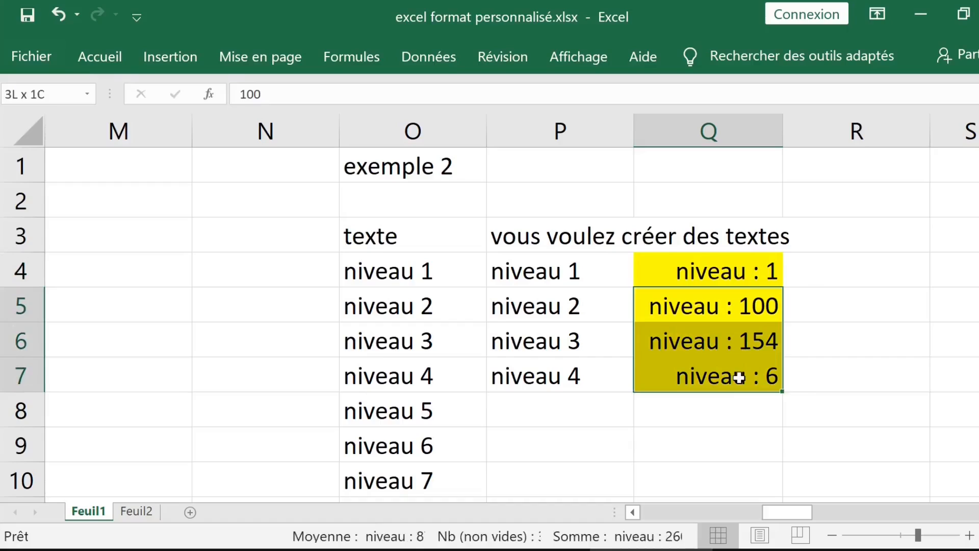
Clear the yellow cells Q5:Q7, and enter the numbers 1, 2, 14 and 8 down Q4:Q7.
key("Delete")
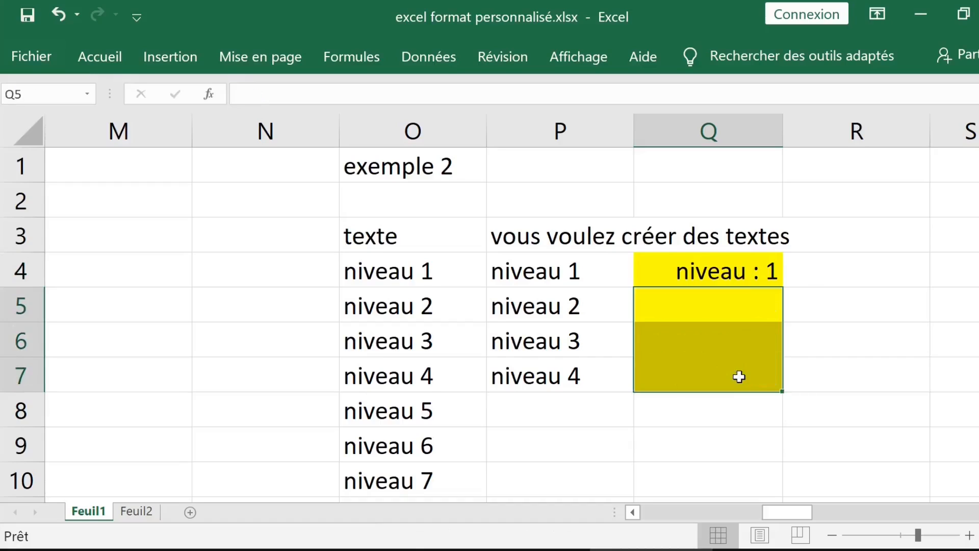
left_click(724, 269)
type("1")
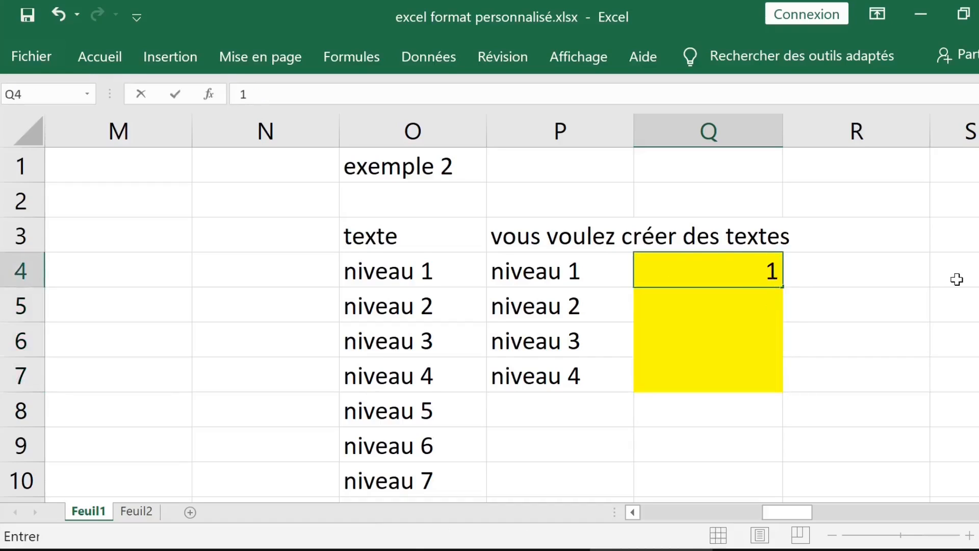
key("Return")
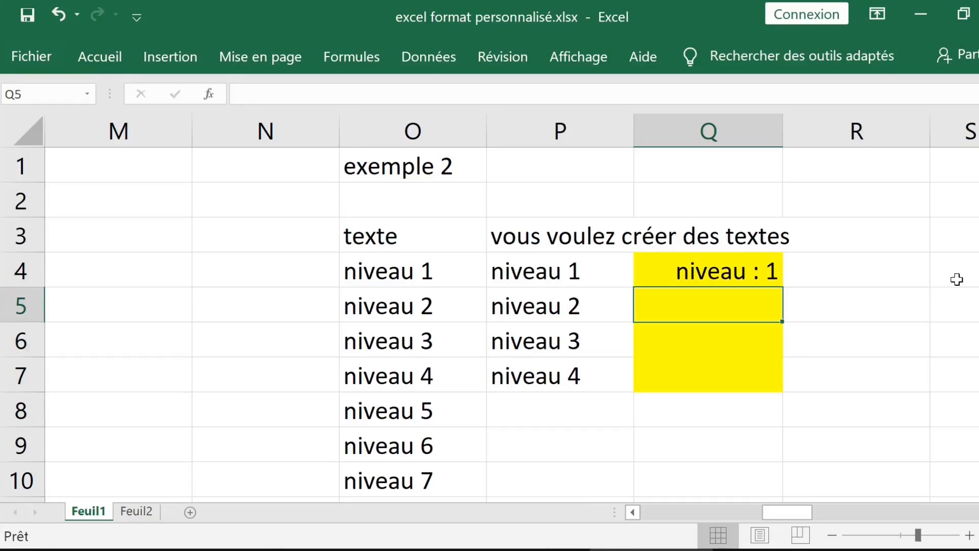
type("2")
key("Return")
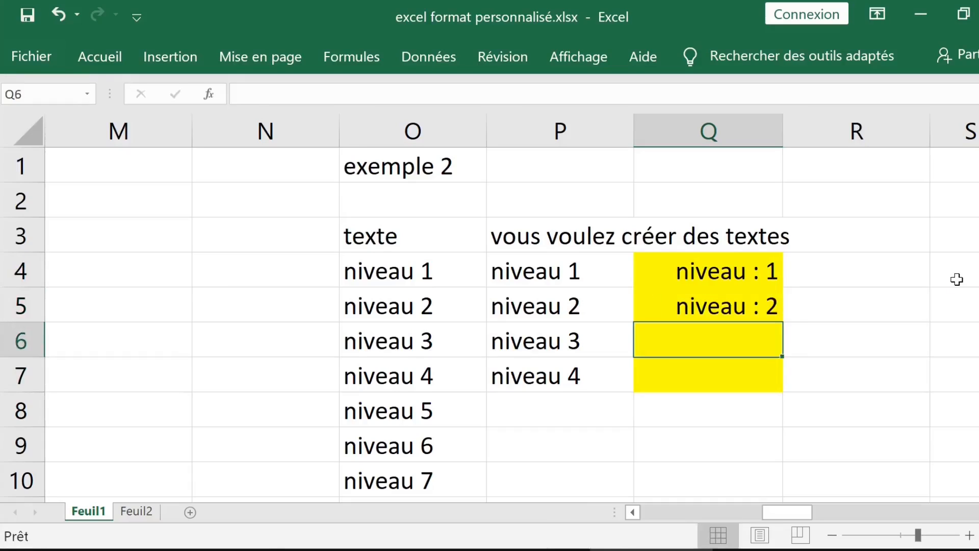
type("14")
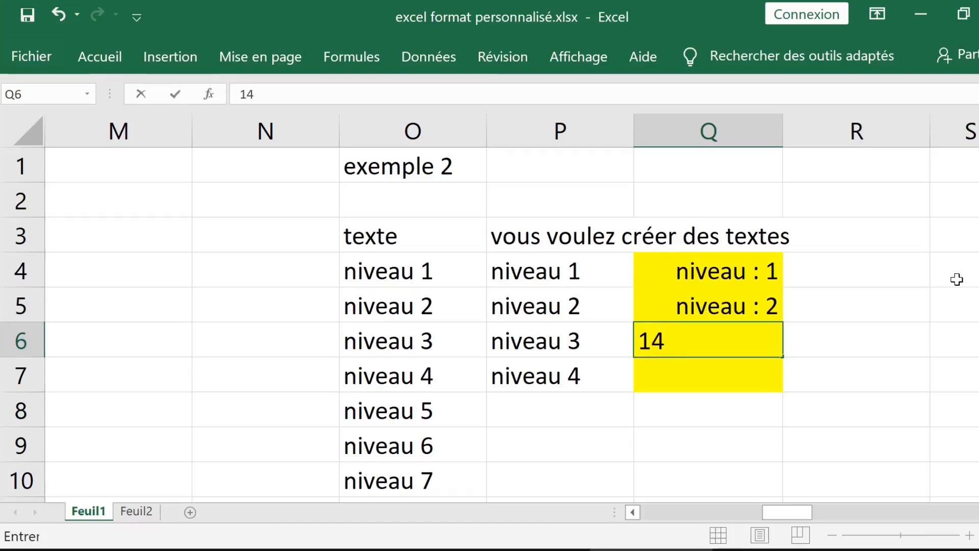
key("Return")
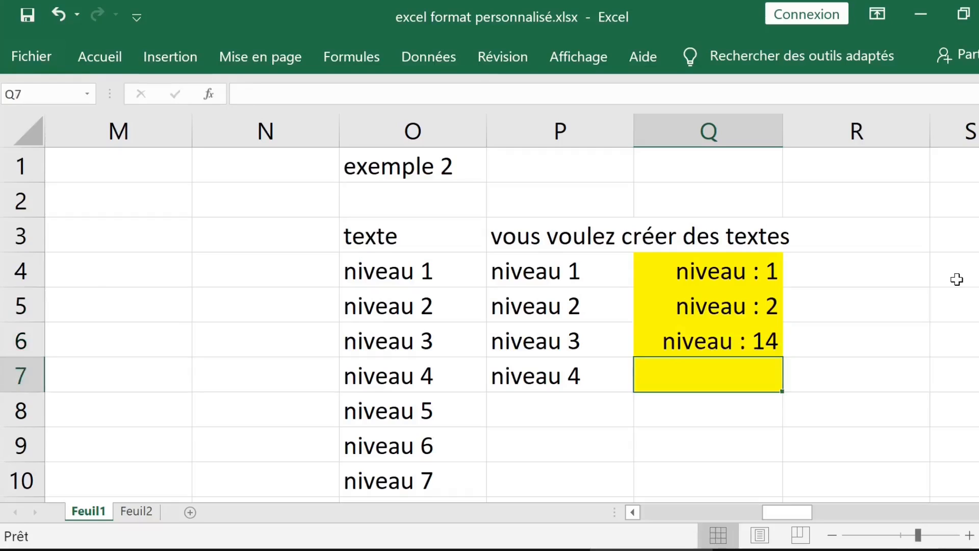
type("8")
key("Return")
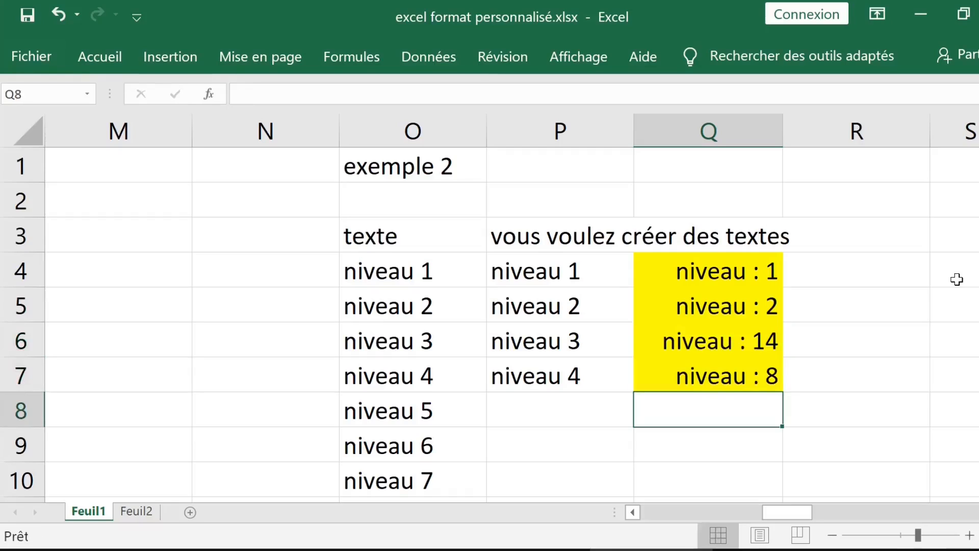
Examine the custom number format code applied to Q4, and close the cell format settings without changing it.
left_click(715, 266)
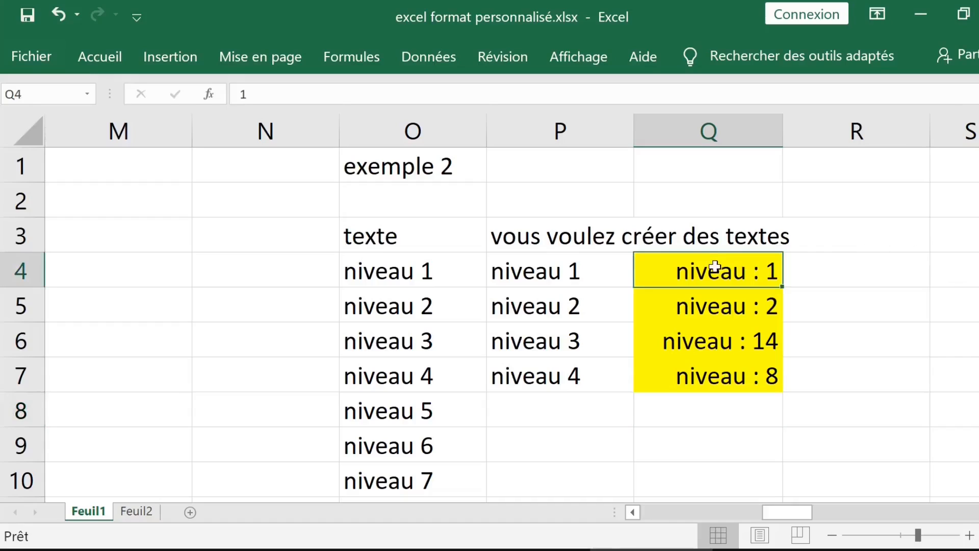
key("ctrl+1")
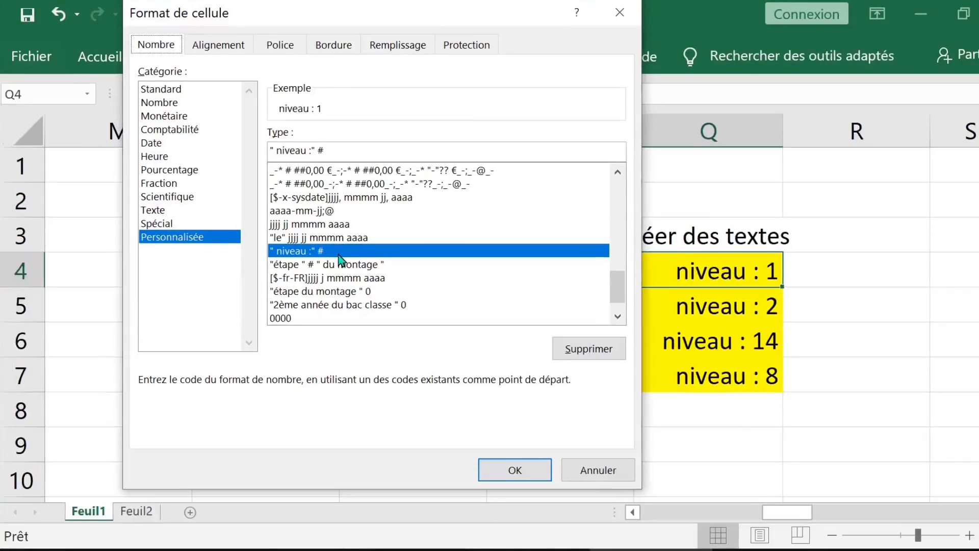
left_click(487, 468)
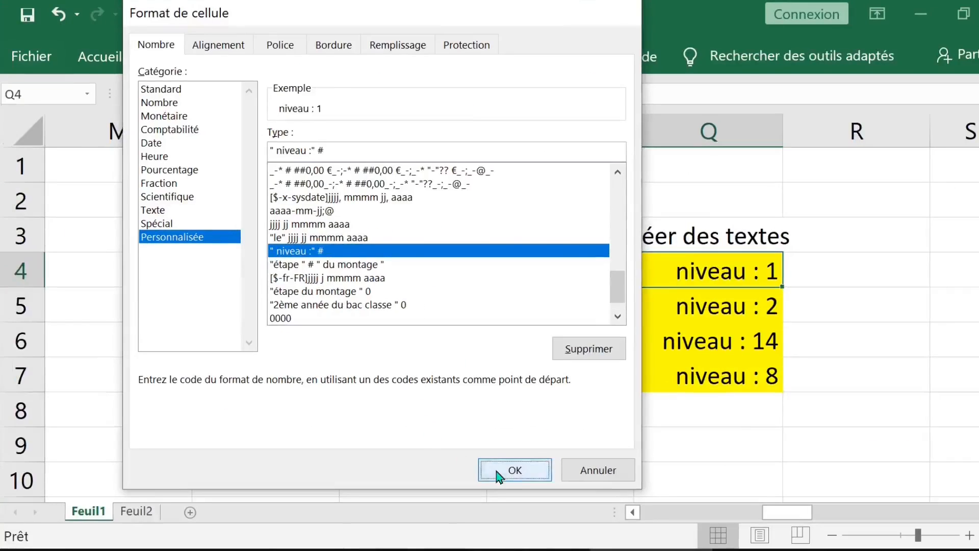
Clear the "niveau" texts in P5:P7, and select the remaining text in P4.
left_click(552, 278)
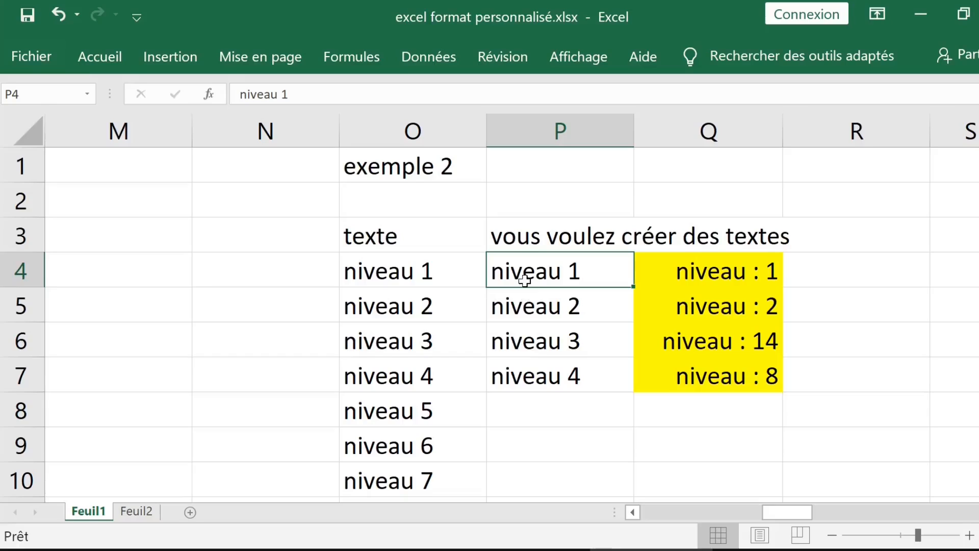
left_click_drag(586, 304, 586, 363)
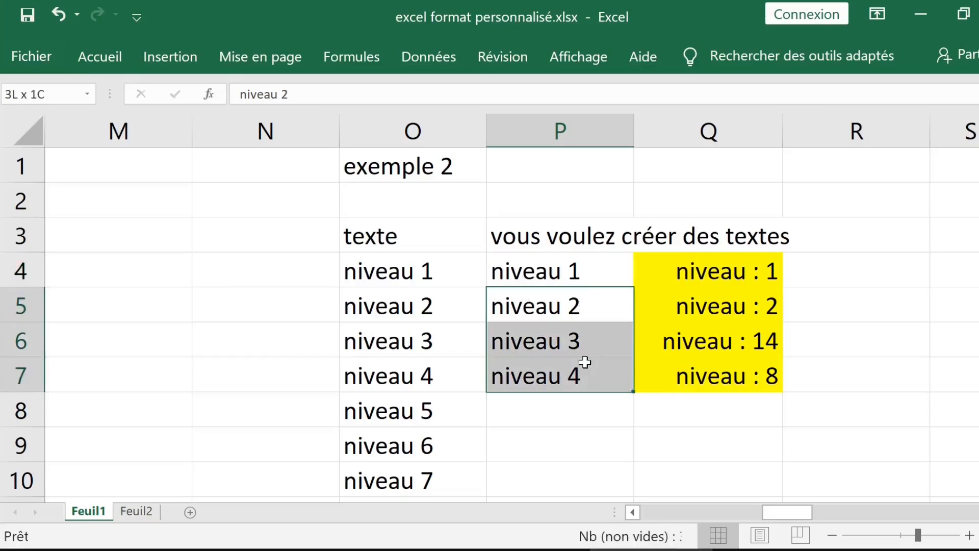
key("Delete")
left_click(576, 279)
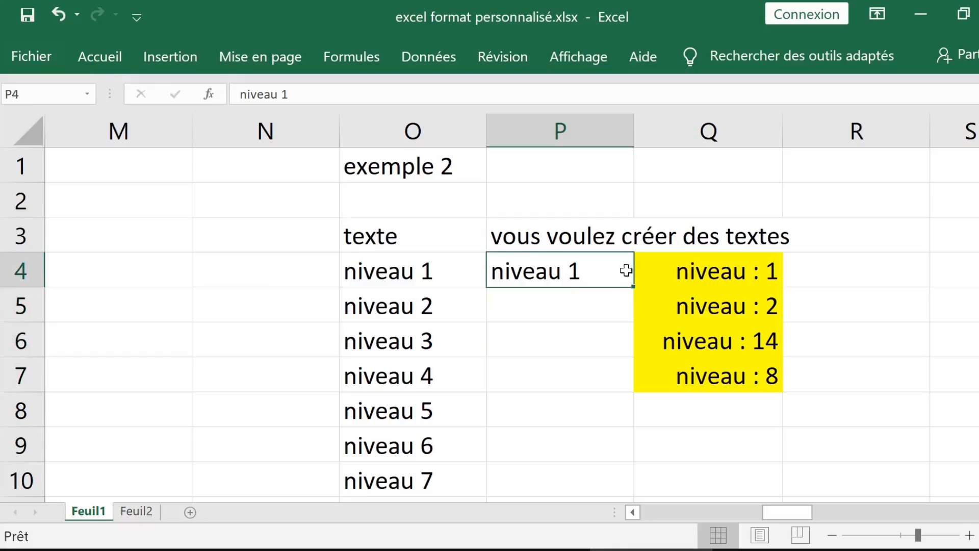
Fill the "niveau" series from P4 down to P10, and clear the filled cells P5:P10.
left_click_drag(978, 268, 978, 281)
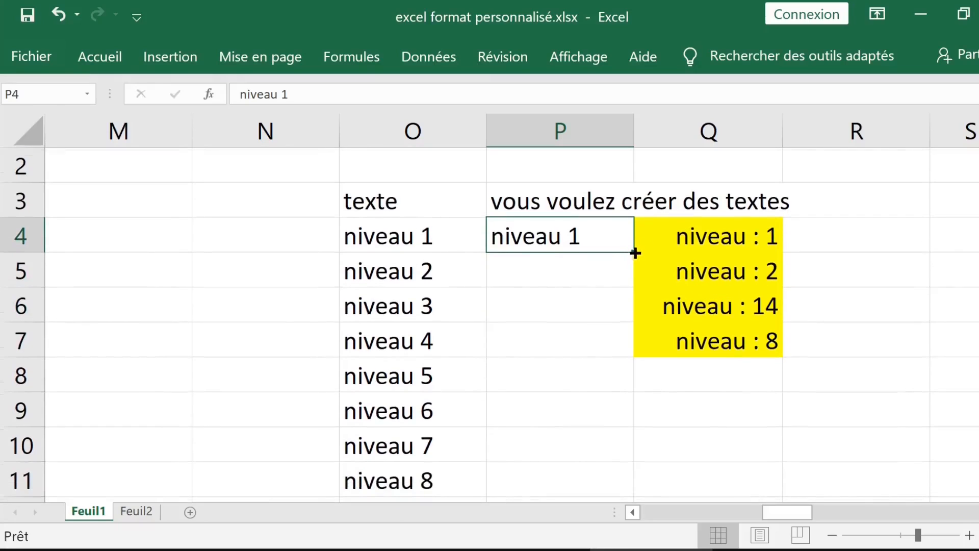
left_click_drag(633, 252, 627, 466)
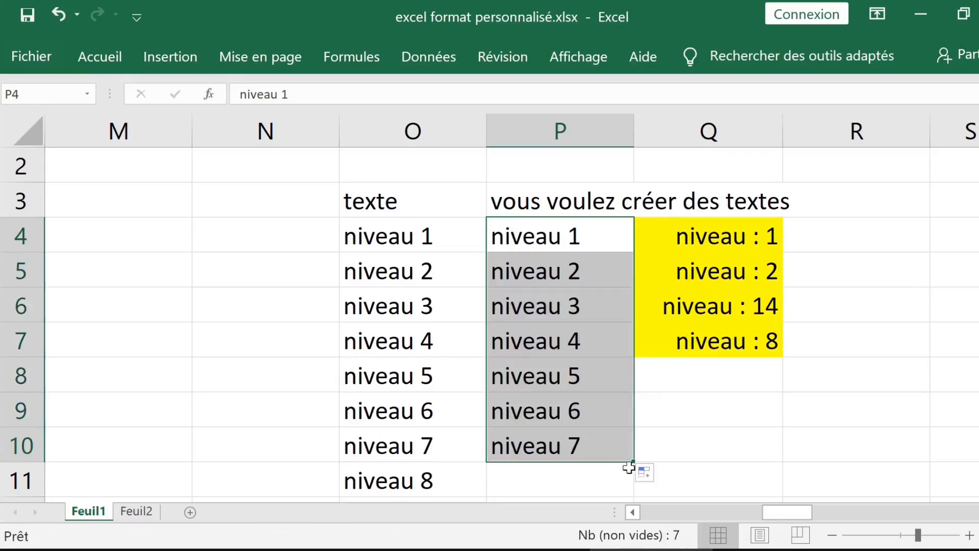
left_click_drag(591, 279, 586, 437)
key("Delete")
Enter the numbers 6, 7 and 10 in the yellow cells Q5, Q6 and Q7.
left_click(722, 283)
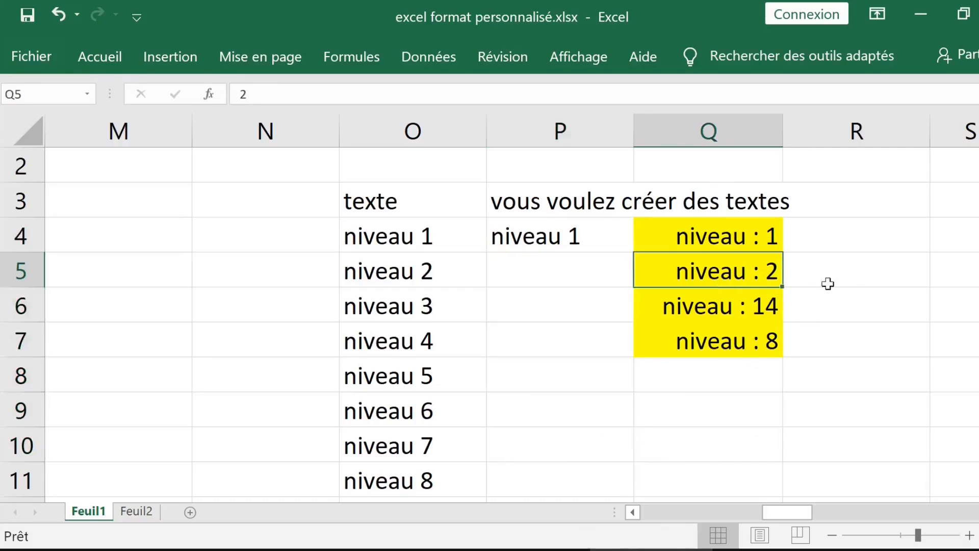
type("6")
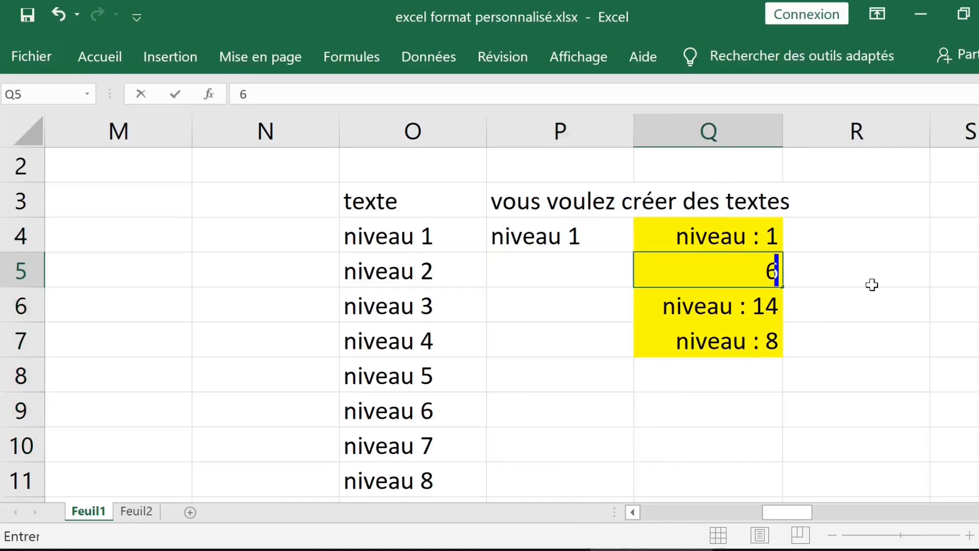
key("Return")
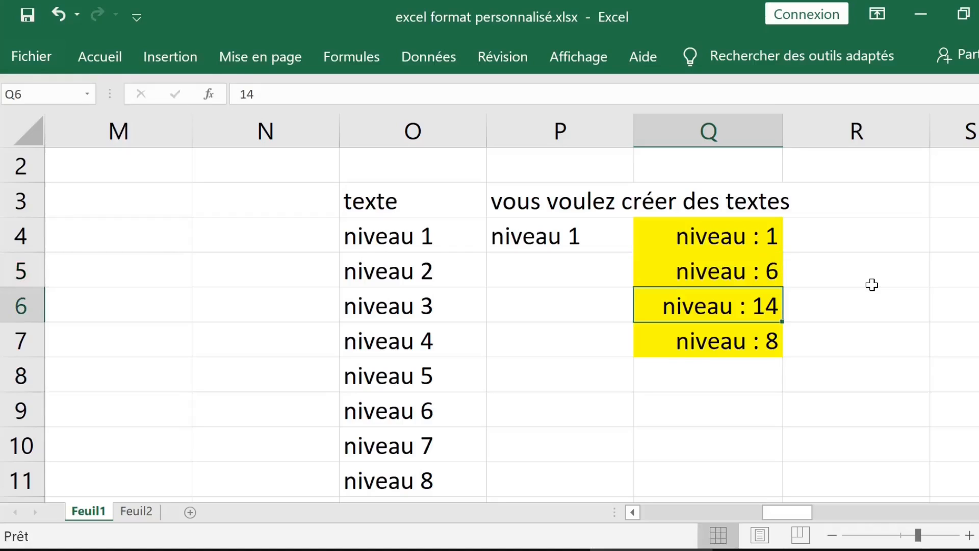
type("7")
key("Return")
type("8")
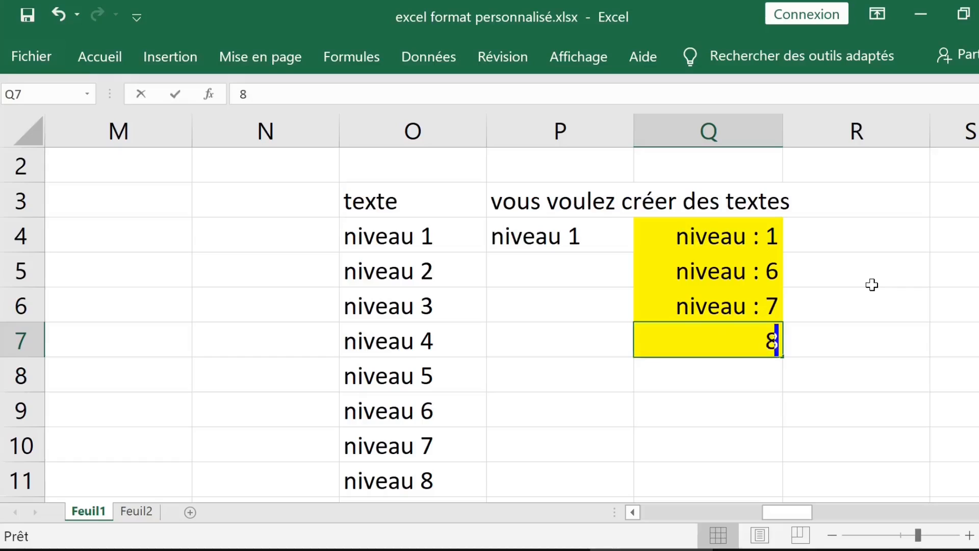
key("BackSpace")
type("10")
key("Return")
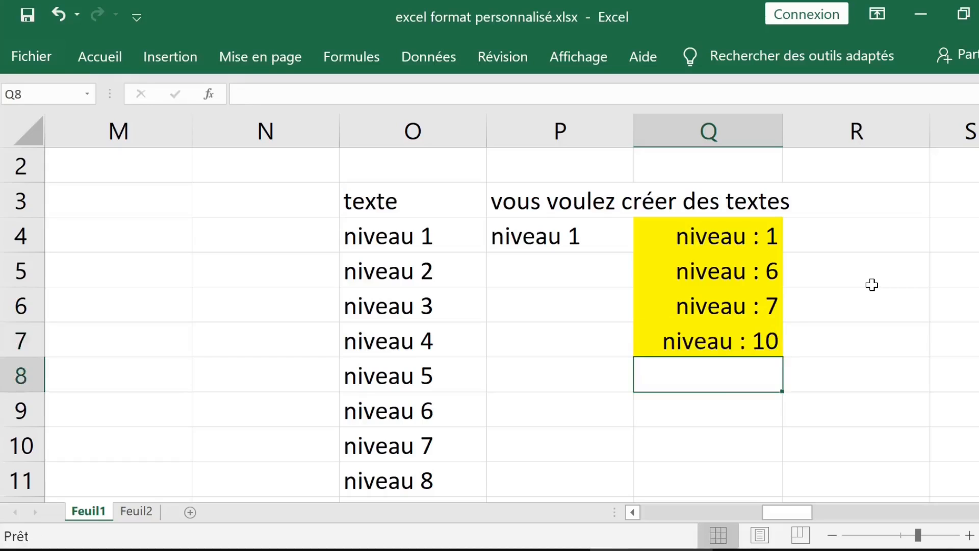
Move across to the "exemple3" table in columns T to V, and look over its title and headings.
key("Up")
key("Up")
key("Up")
key("Up")
key("Right")
key("Right")
key("Right")
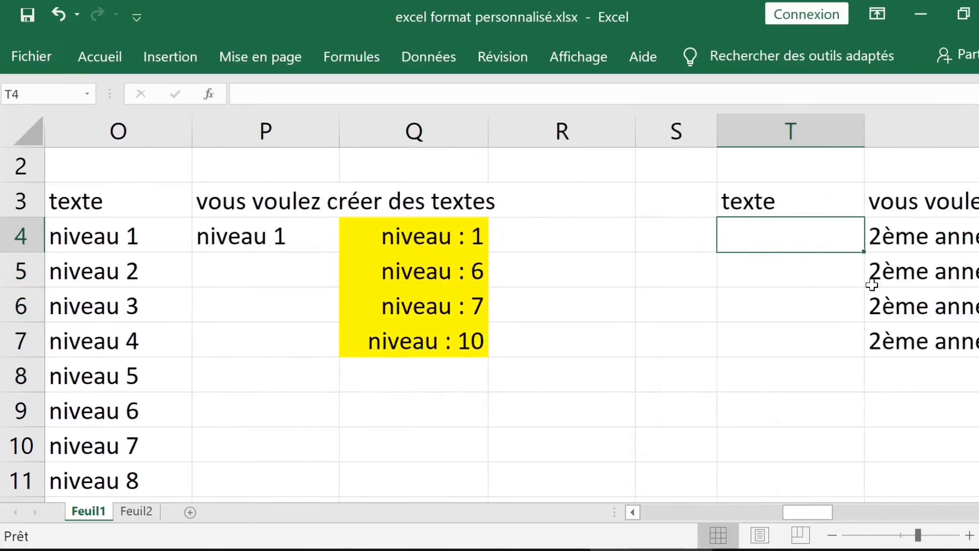
key("Right")
key("Right")
key("Left")
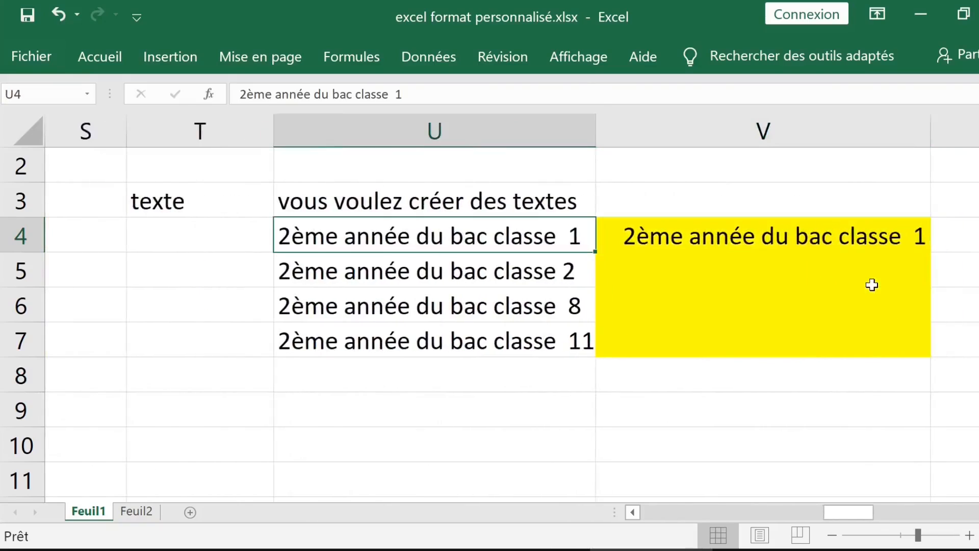
key("Up")
key("Up")
key("Up")
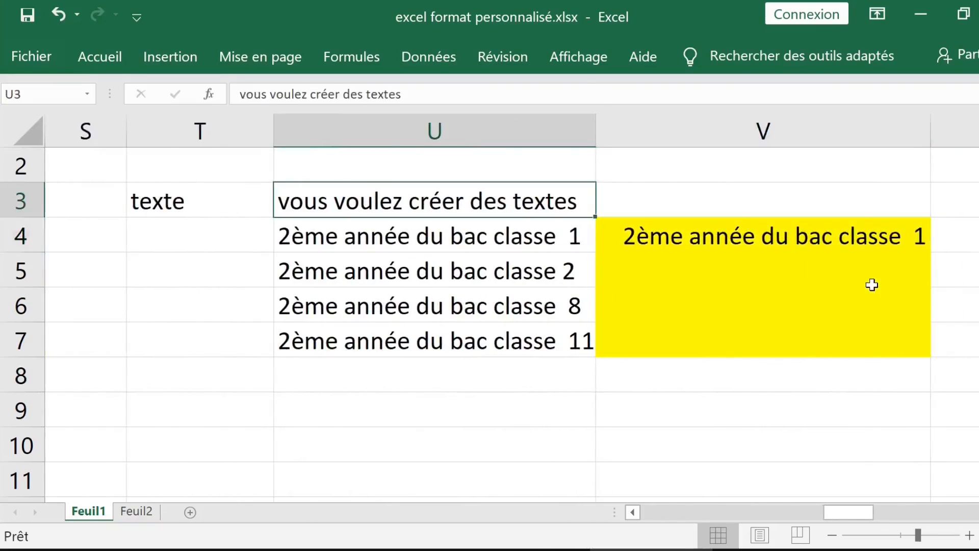
key("Down")
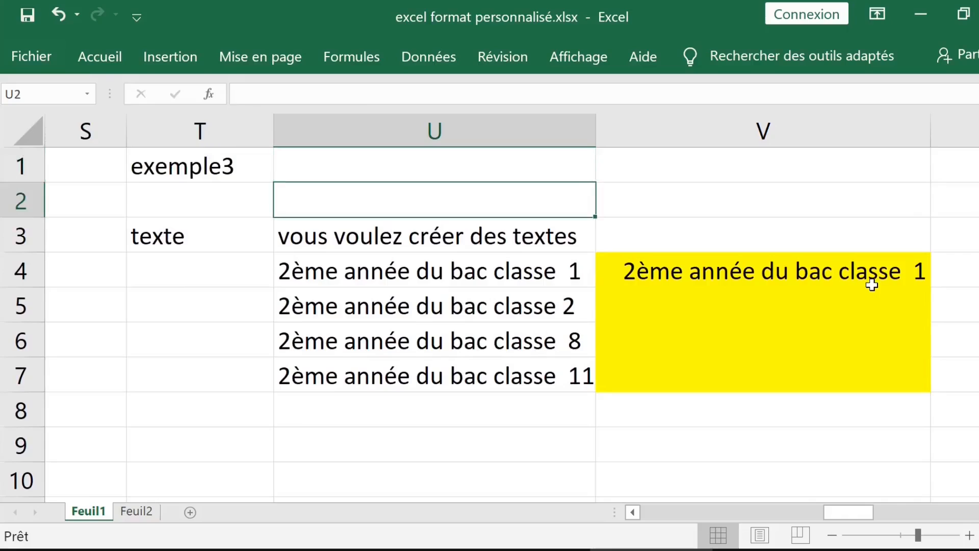
key("Down")
key("Down")
key("Down")
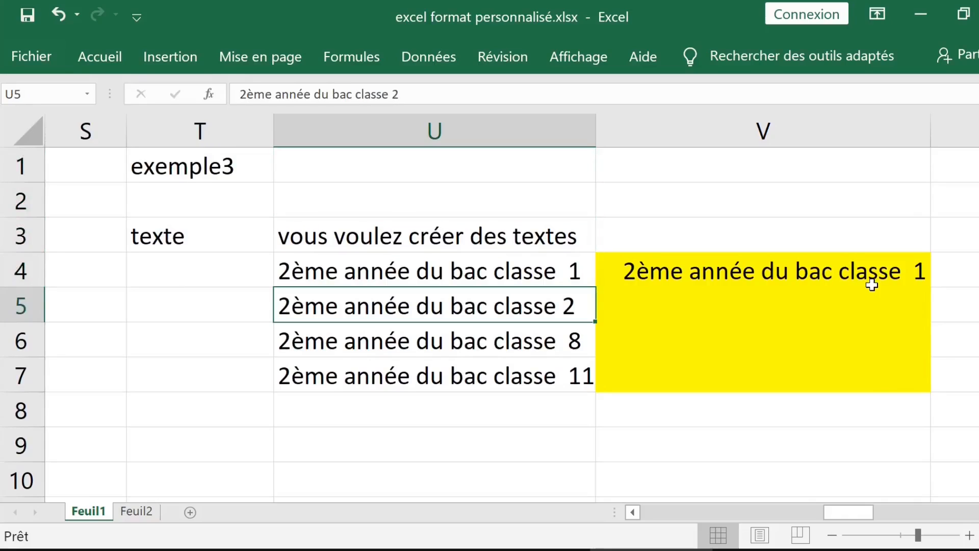
Compare the typed "2ème année du bac classe" texts in U4:U7 with the stored content of yellow cell V4.
left_click(541, 271)
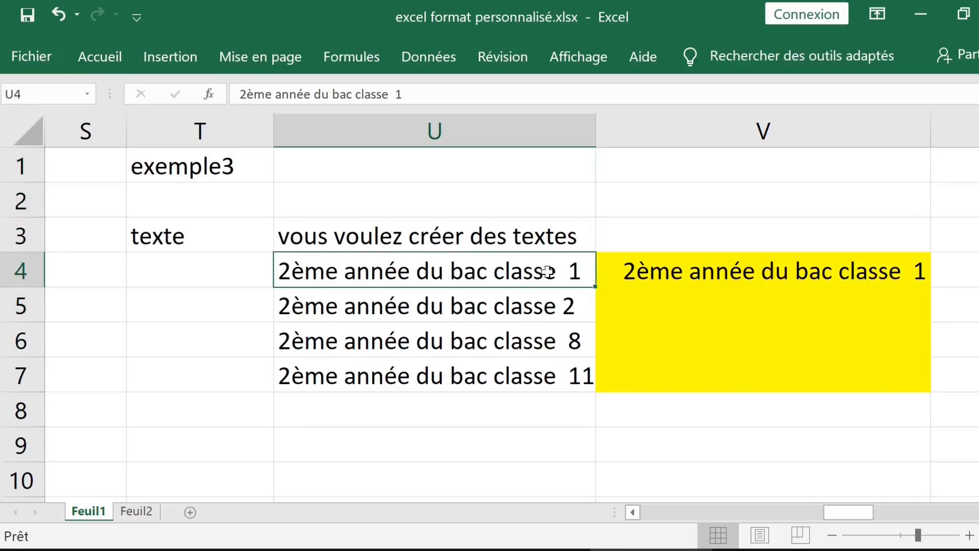
double_click(565, 271)
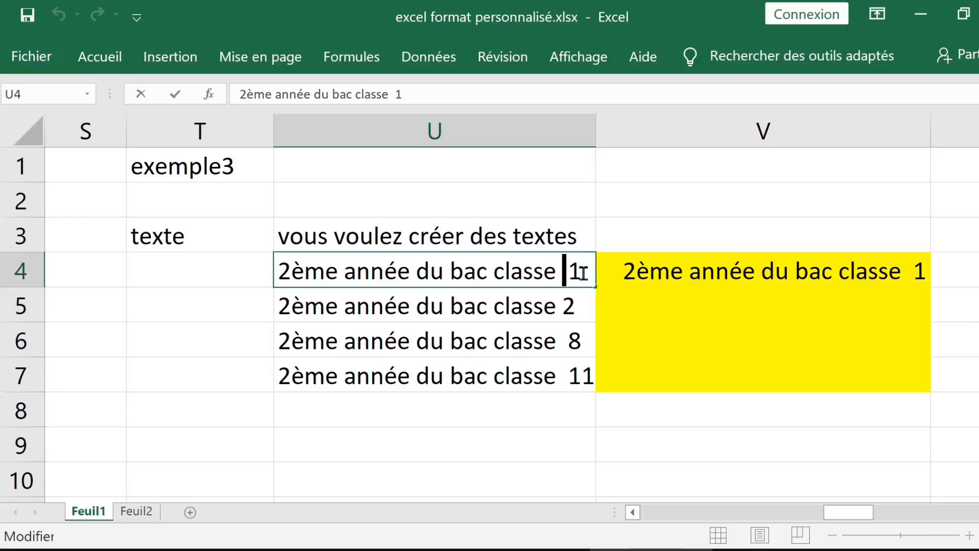
left_click(368, 308)
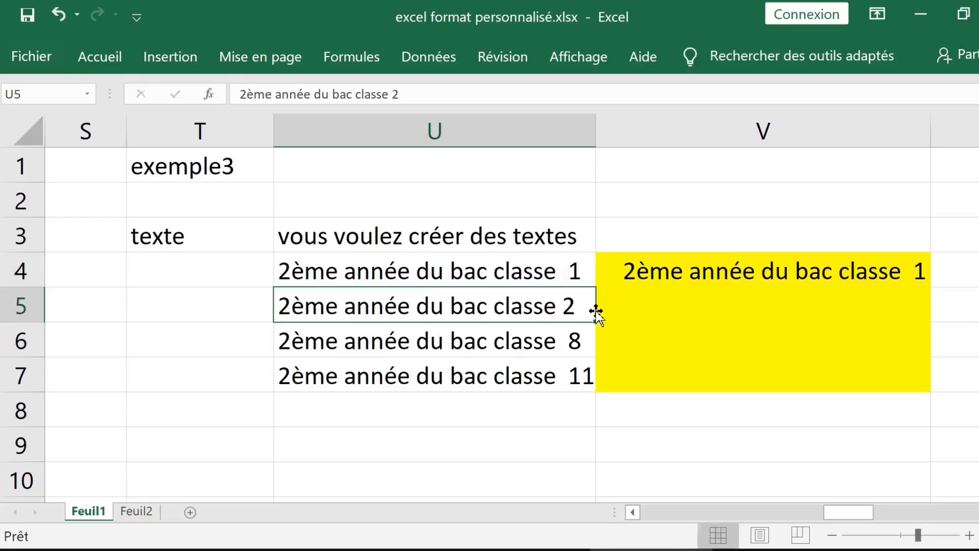
left_click(509, 334)
left_click(520, 366)
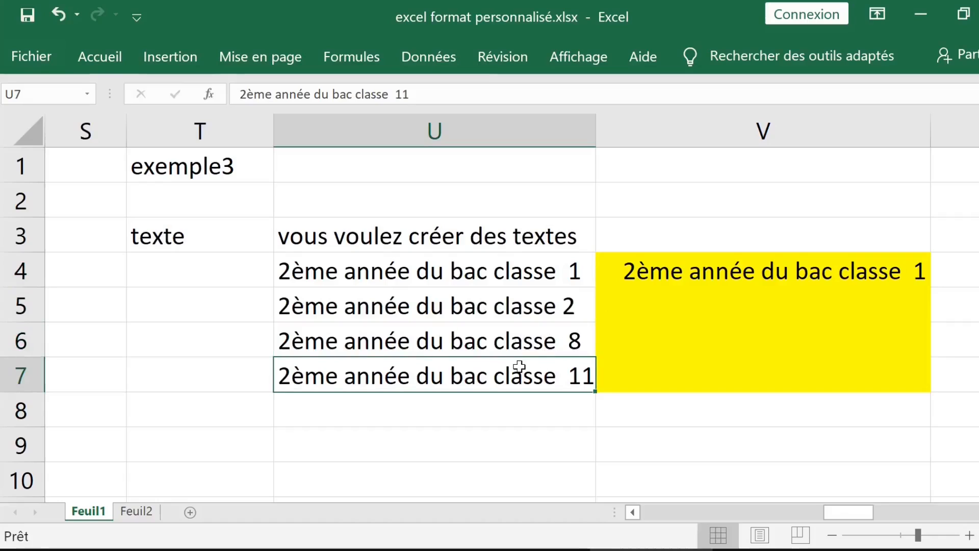
left_click(691, 268)
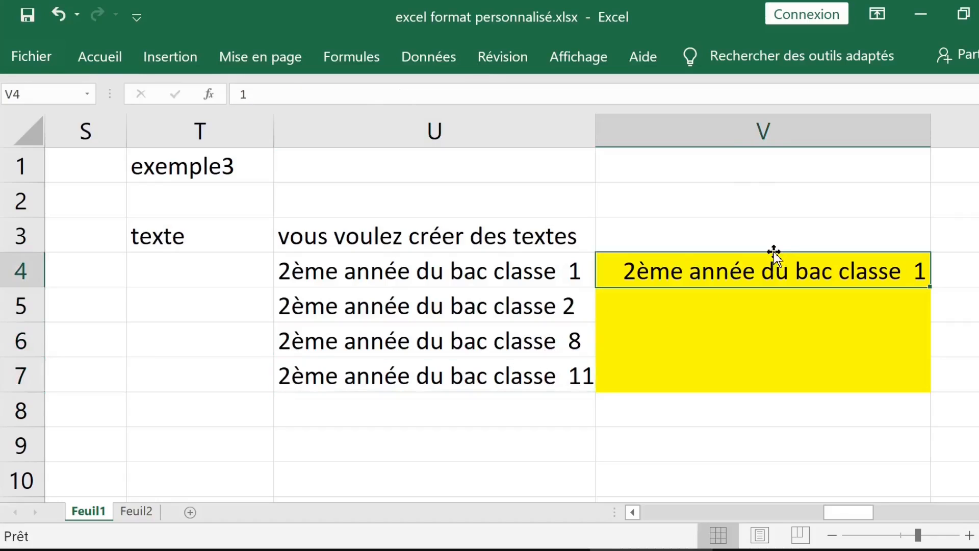
Look ahead at the "exemple 4" table in columns X and Y, and return to the "exemple3" table.
key("Right")
key("Right")
key("Right")
key("Left")
key("Left")
key("Left")
key("Left")
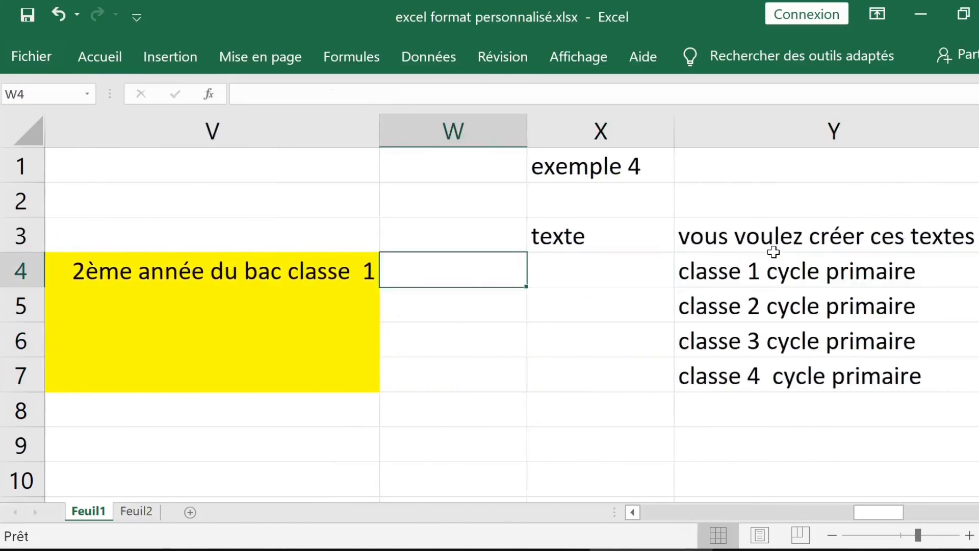
key("Left")
key("Left")
key("Right")
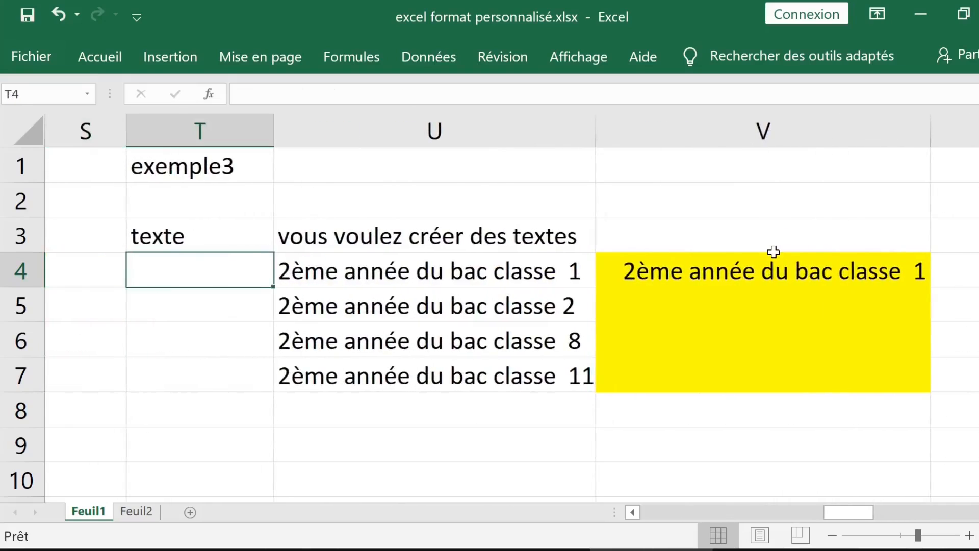
Examine the custom number format of yellow cell V4, including its quoted text and digit placeholder, and close the cell format settings.
left_click(725, 275)
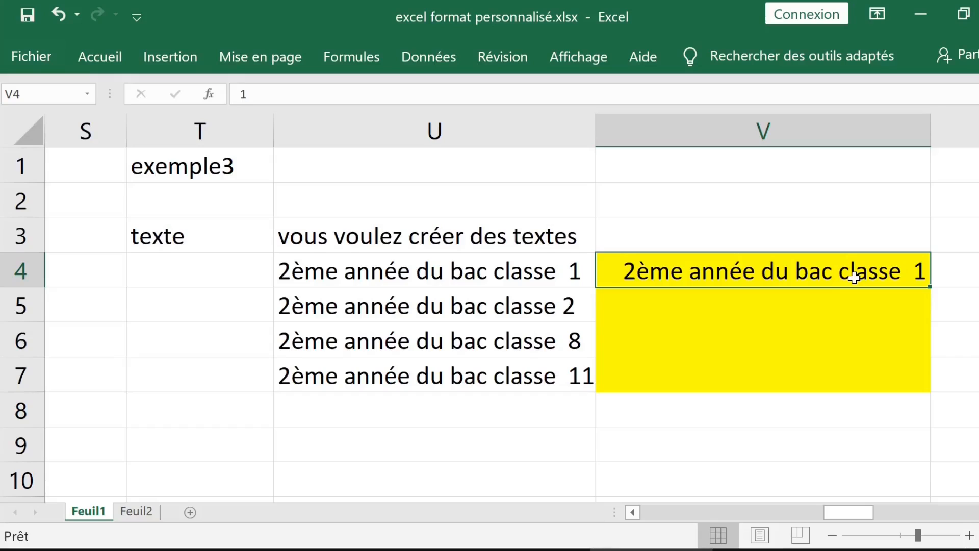
key("ctrl+1")
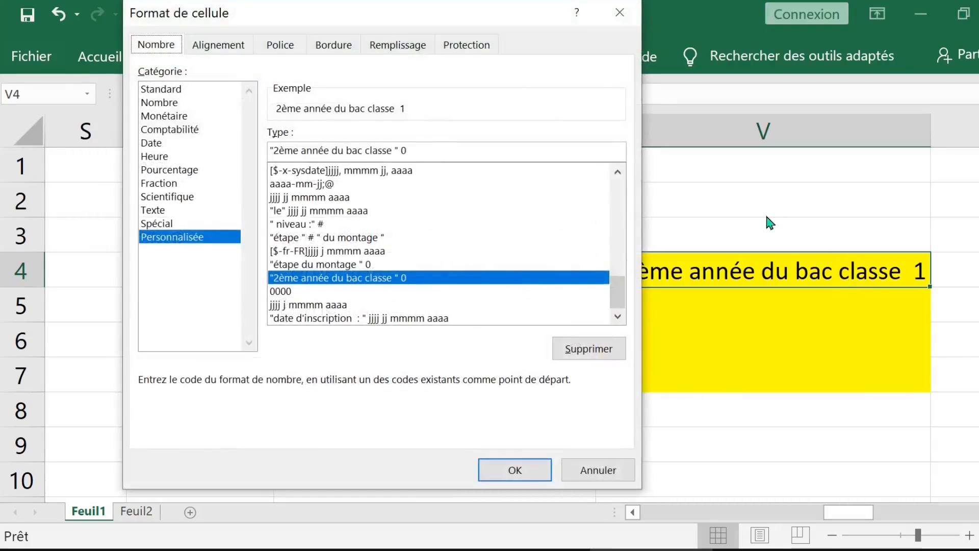
left_click(428, 154)
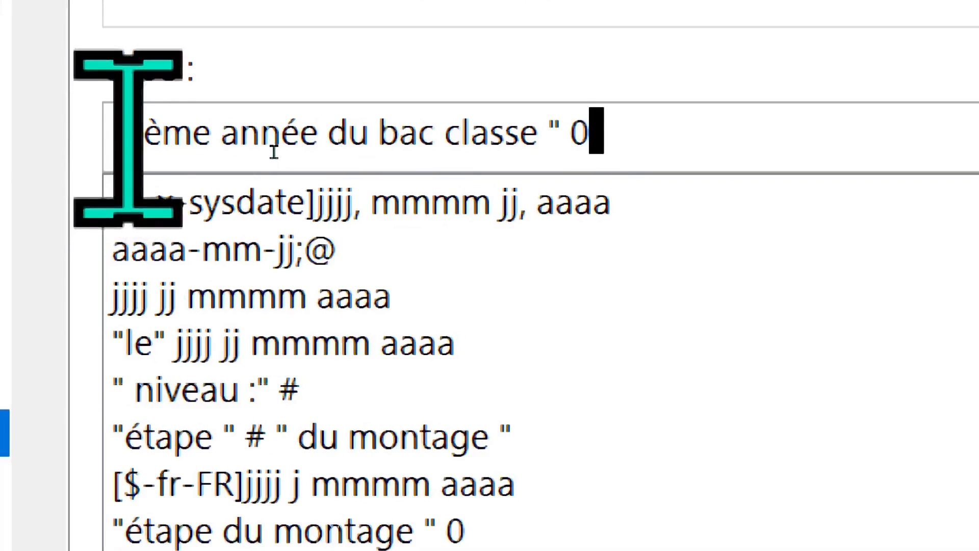
left_click_drag(125, 138, 573, 148)
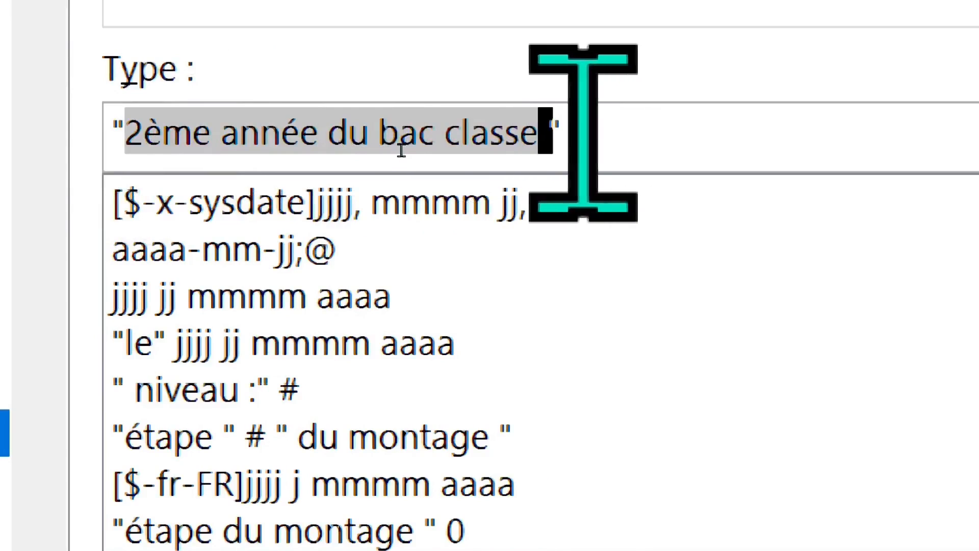
left_click(594, 135)
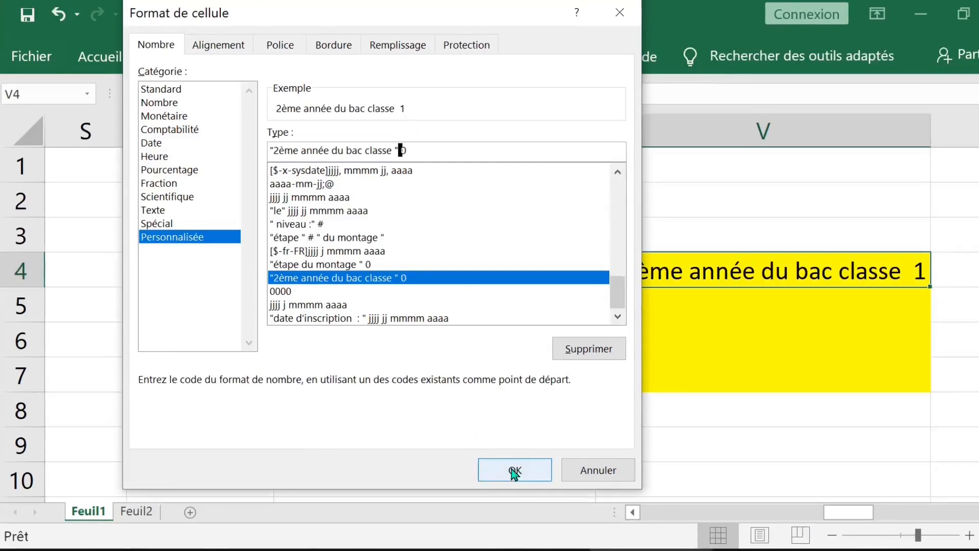
left_click(514, 470)
Enter the numbers 2, 8 and 10 in the yellow cells V5, V6 and V7.
left_click(761, 311)
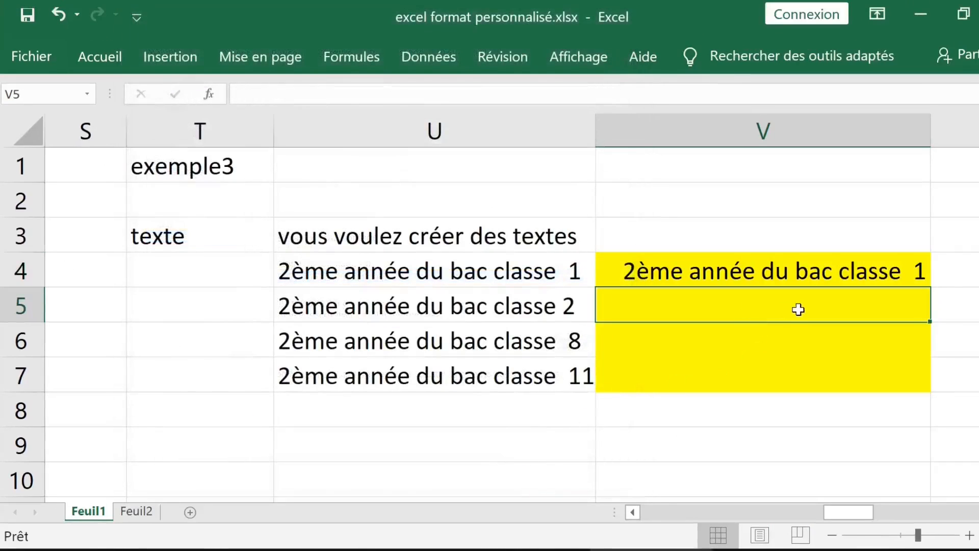
double_click(798, 309)
type("2")
key("Return")
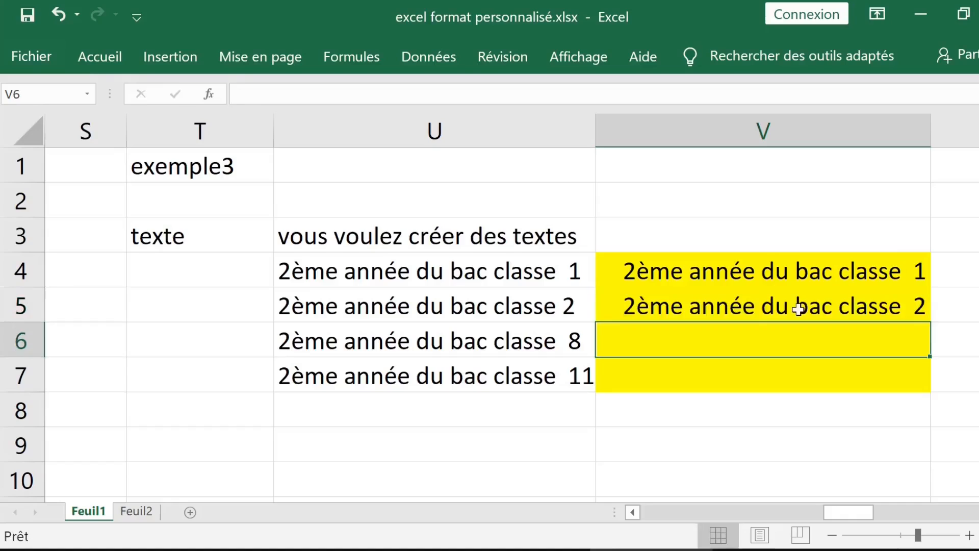
type("8")
key("Return")
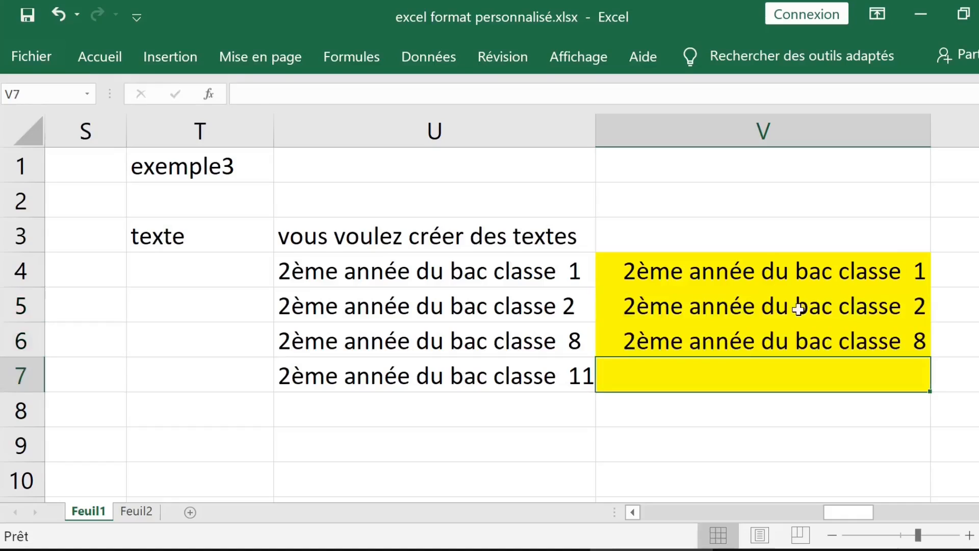
key("F2")
type("10")
key("Return")
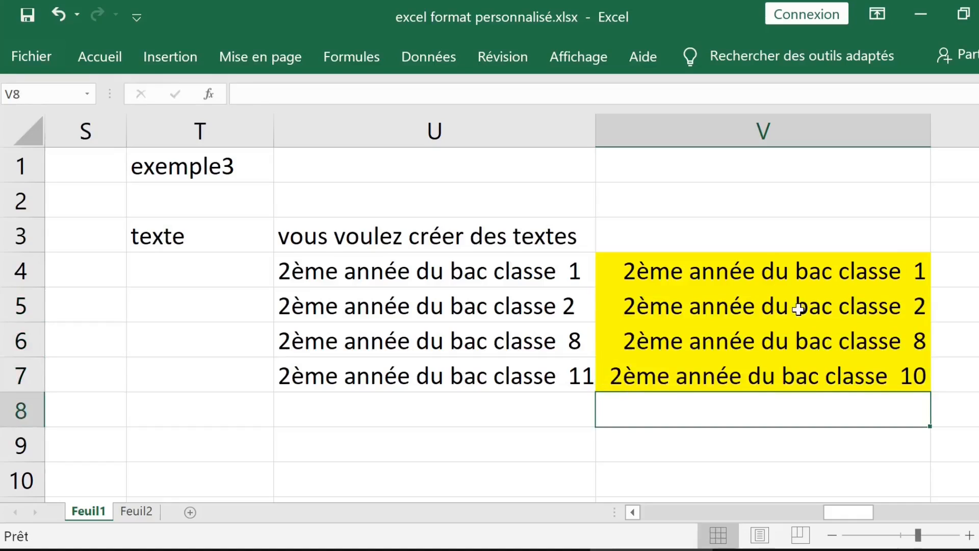
Change the class numbers in the yellow cells to 11 in V7 and 5 in V5.
key("Up")
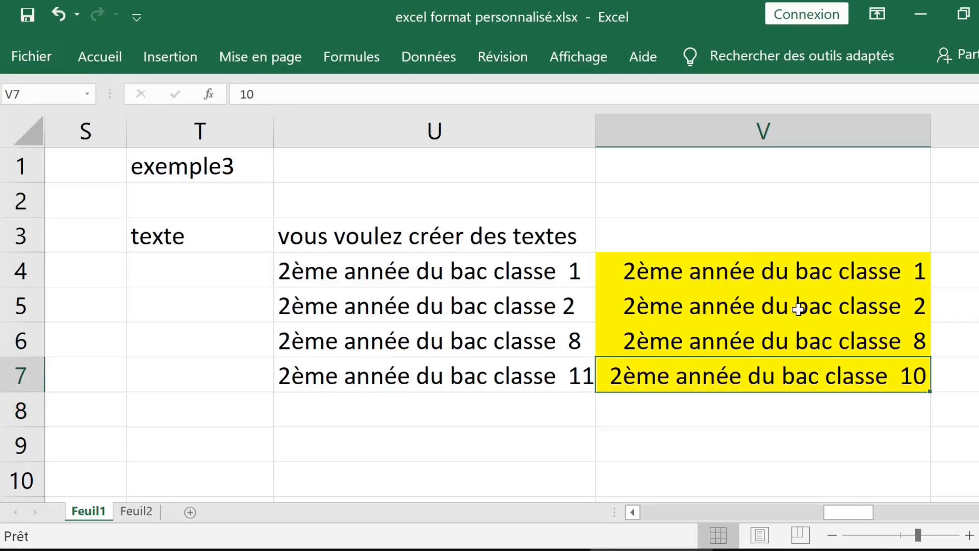
type("11")
key("Return")
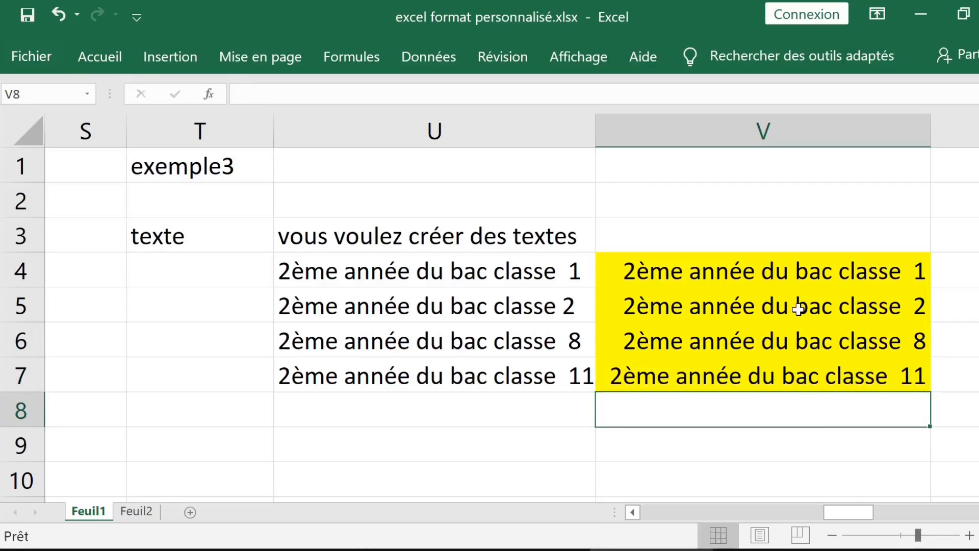
key("Up")
key("Up")
key("Up")
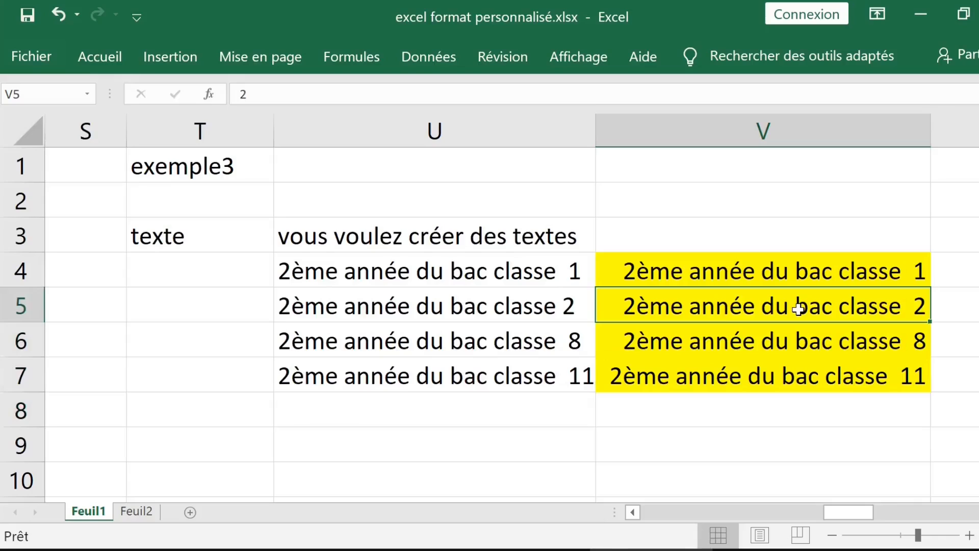
type("5")
key("Return")
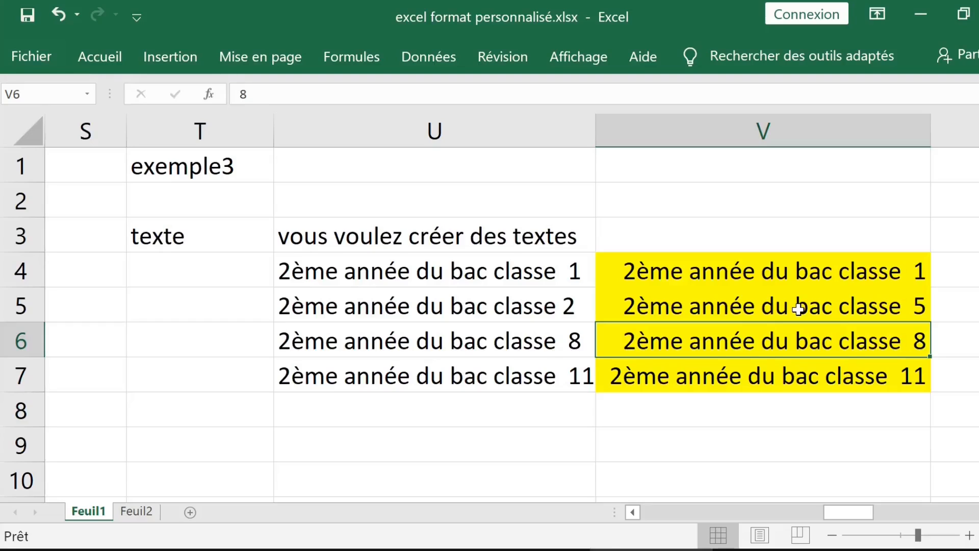
Go to the five-digit number table in columns AC to AE and clear its "exemple 5" title in AC1.
key("ctrl+Right")
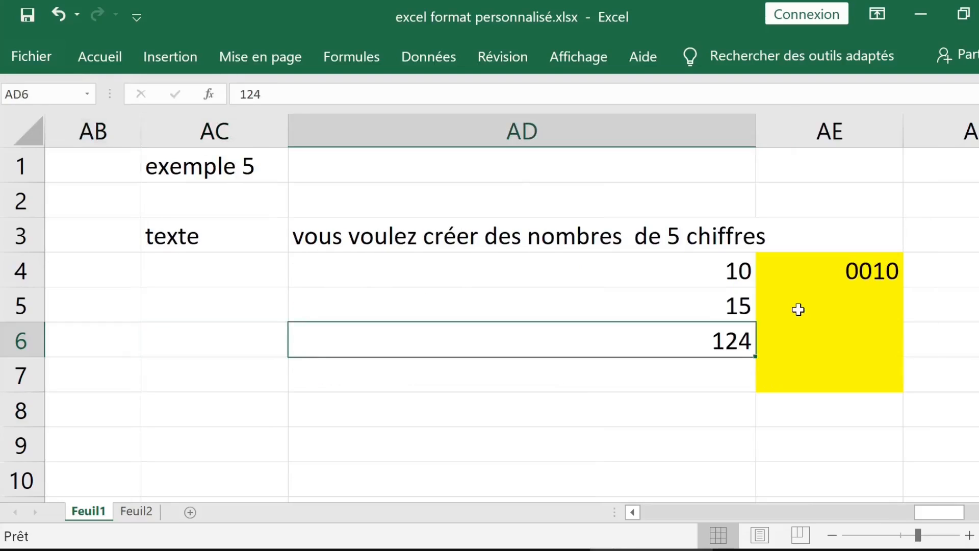
left_click(246, 164)
key("Delete")
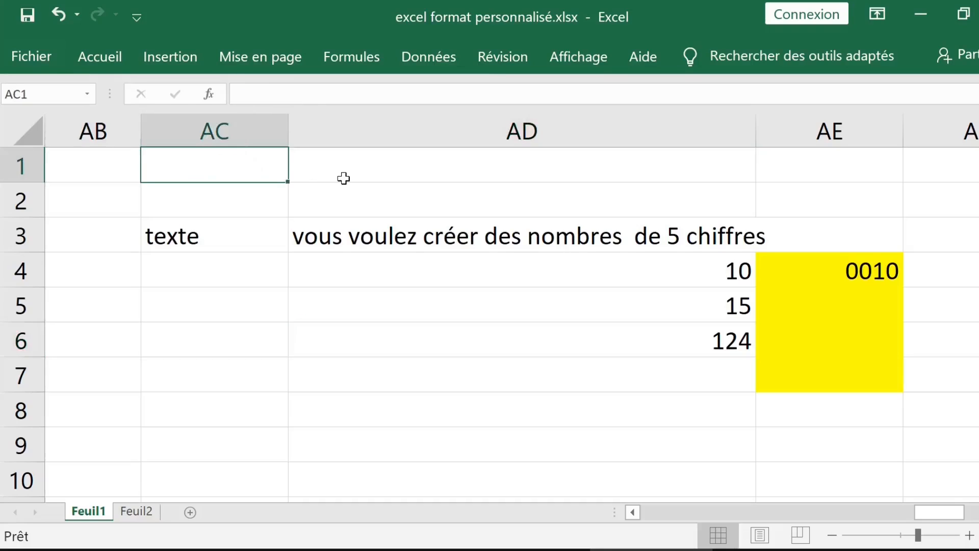
Compare the plain number in AD4 with the display and stored content of yellow cell AE4.
left_click(661, 262)
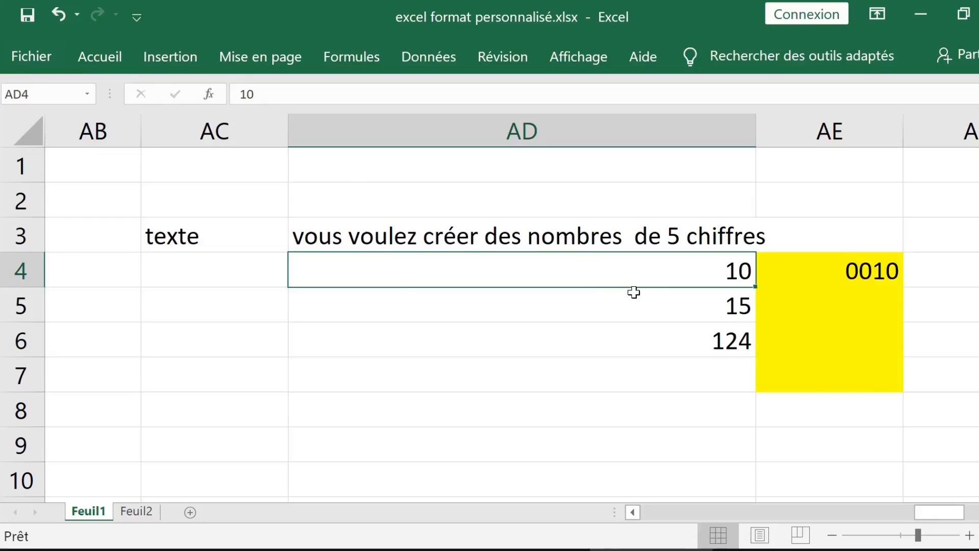
left_click(855, 272)
left_click(718, 277)
left_click(863, 273)
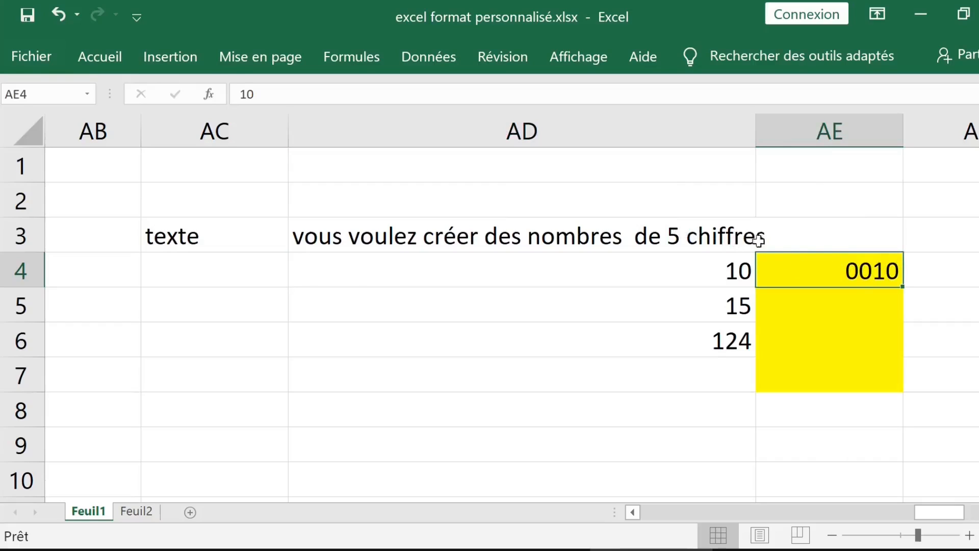
Clear the yellow cells AE4:AE7 and apply the custom number format 00000 to them.
left_click_drag(826, 275, 827, 376)
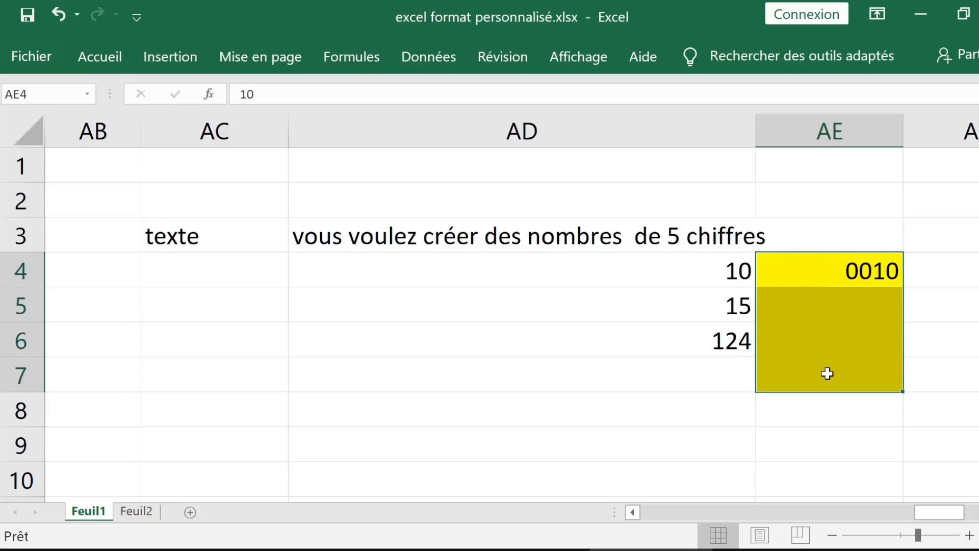
key("Delete")
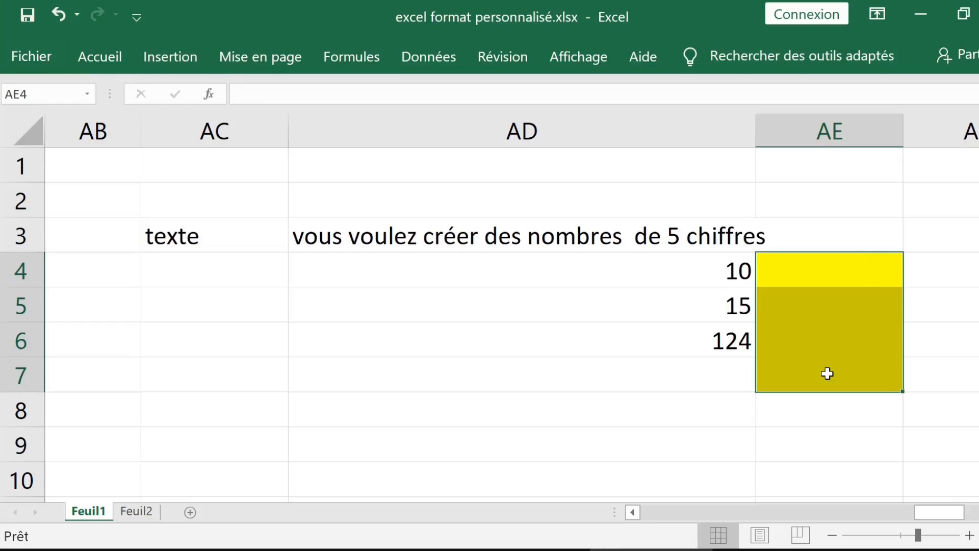
key("ctrl+1")
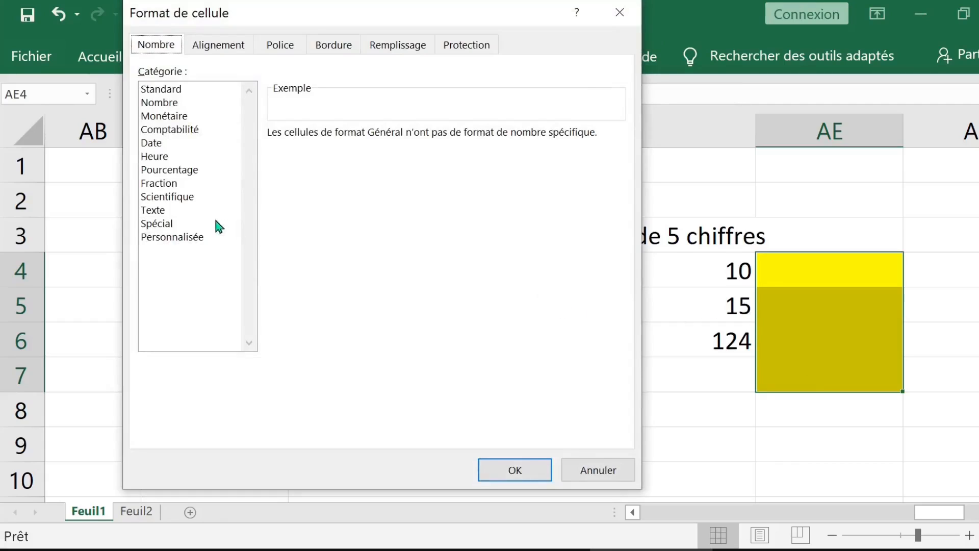
left_click(188, 242)
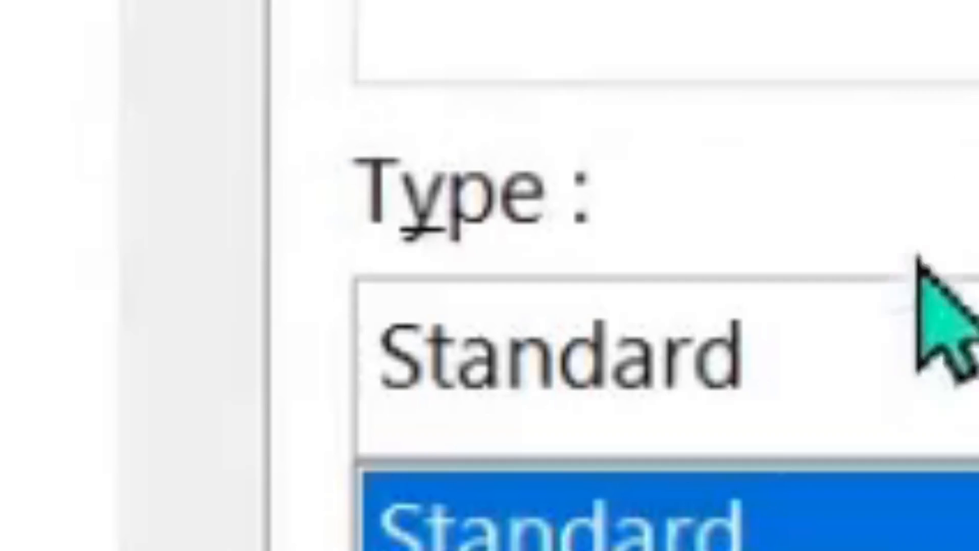
left_click_drag(946, 311, 131, 306)
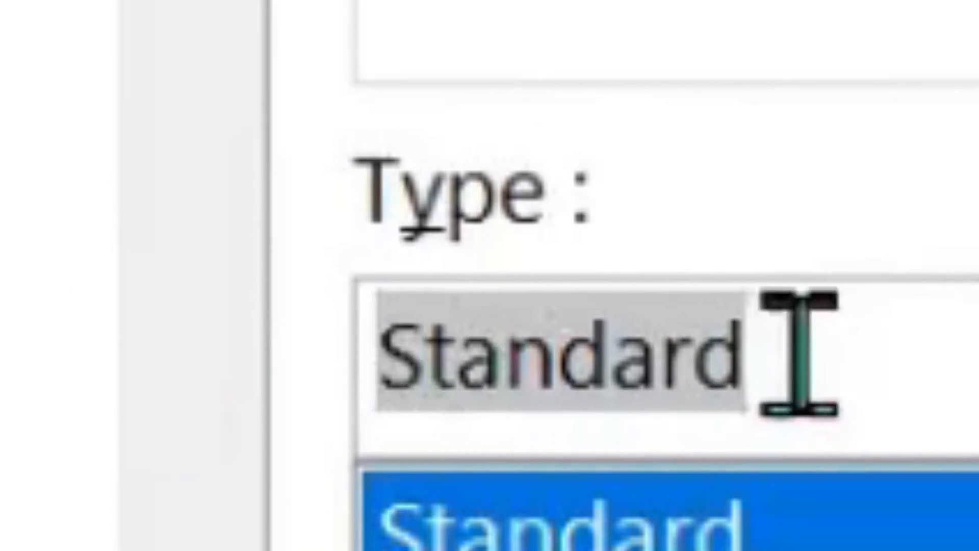
type("00")
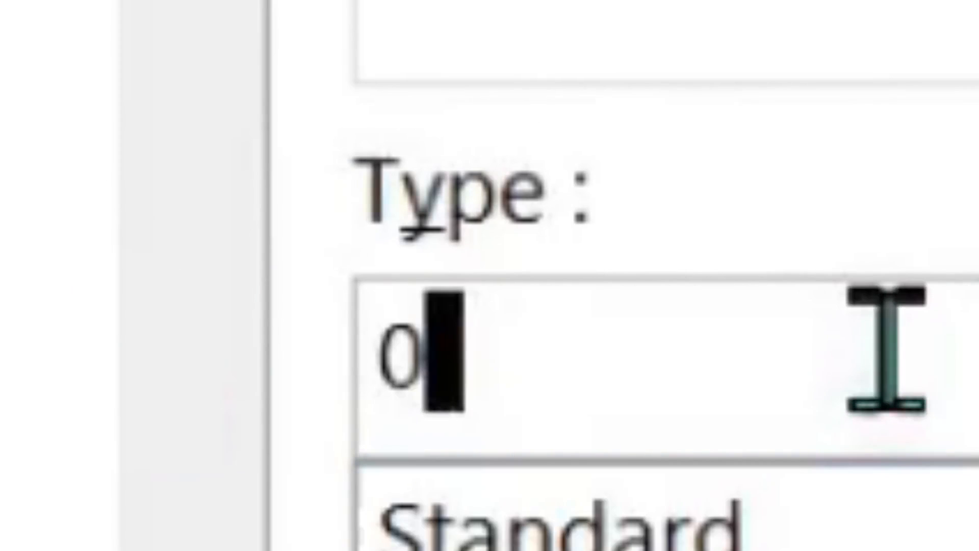
type("000")
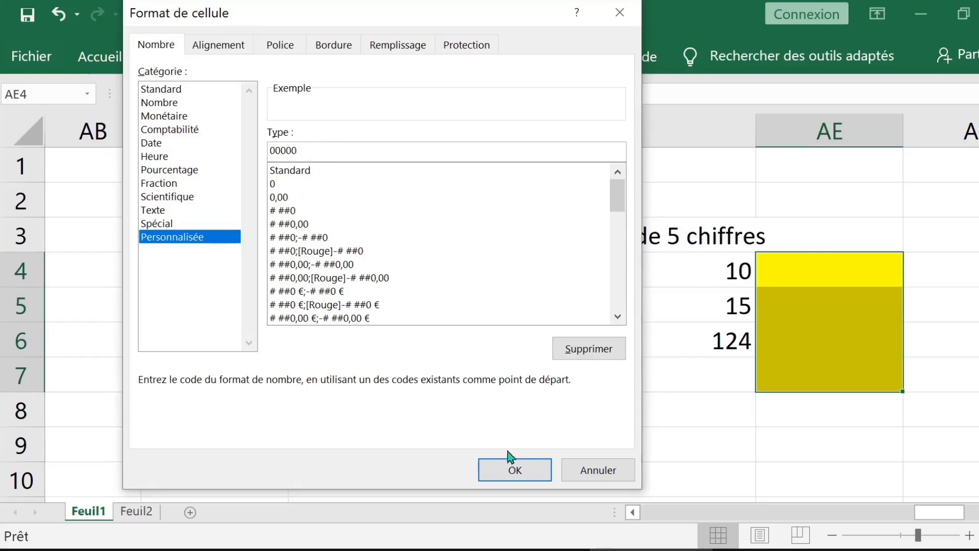
left_click(525, 469)
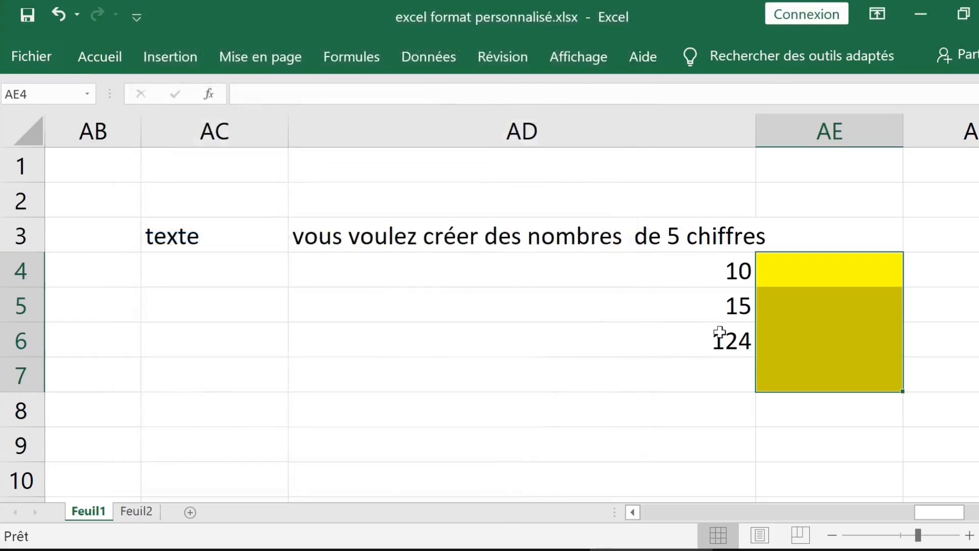
Enter the numbers 10, 15, 120 and 12345 in the yellow cells AE4 to AE7.
left_click(793, 279)
type("10")
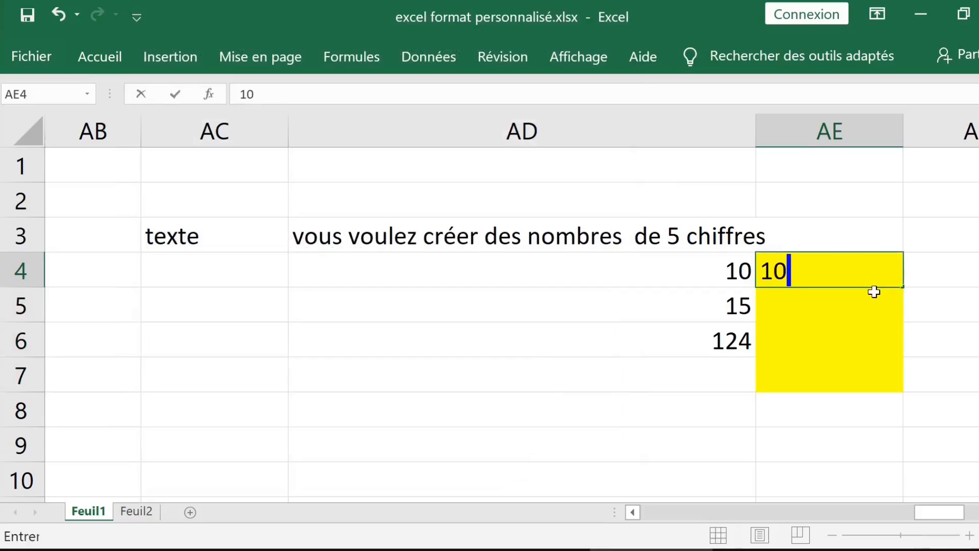
key("Return")
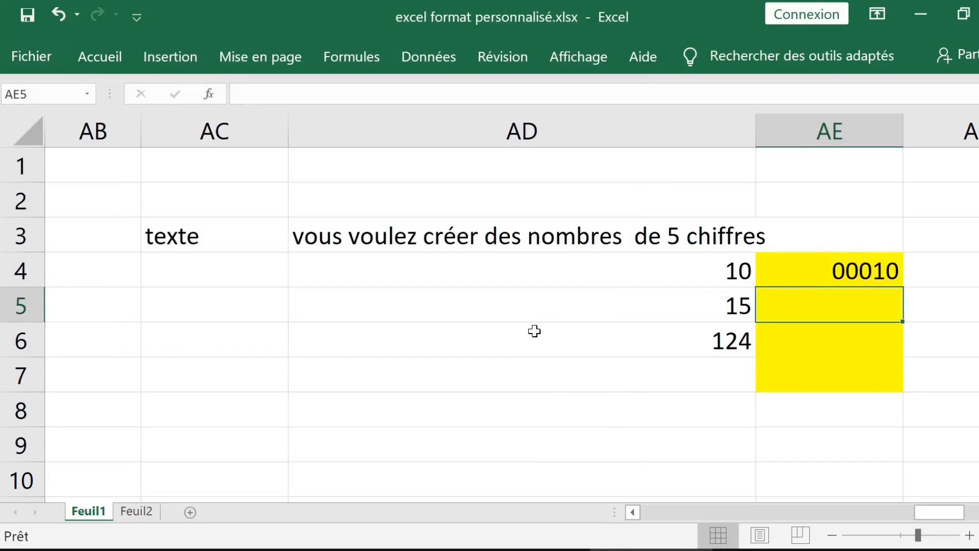
type("15")
key("Return")
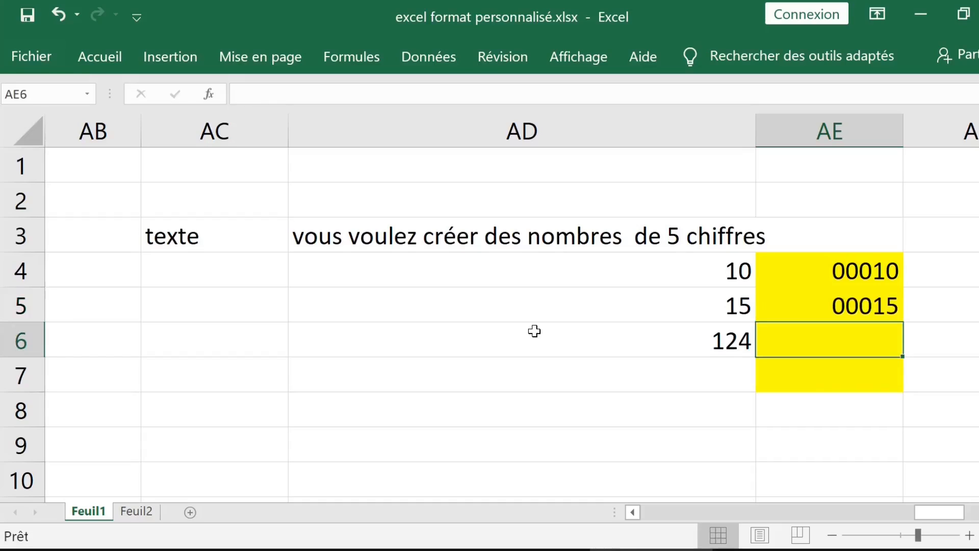
type("120")
key("Return")
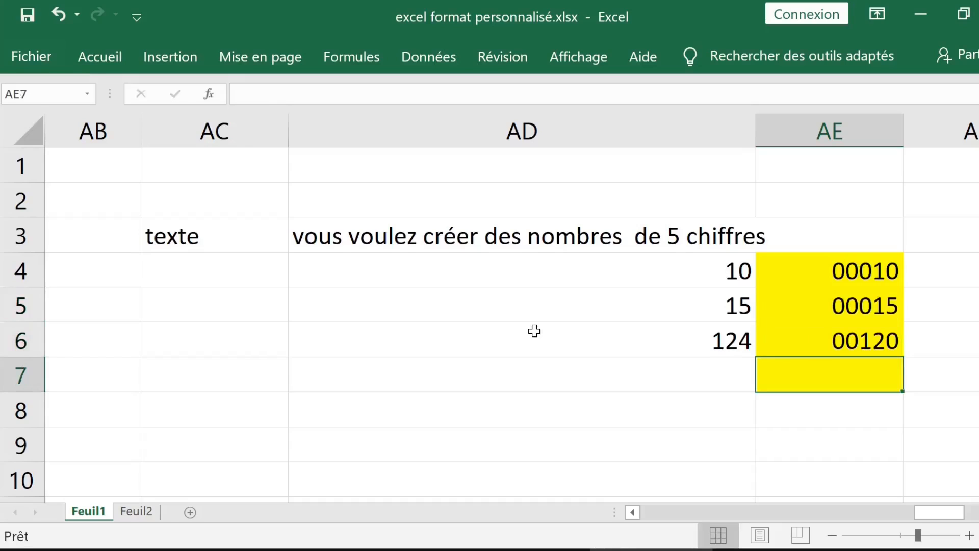
type("12345")
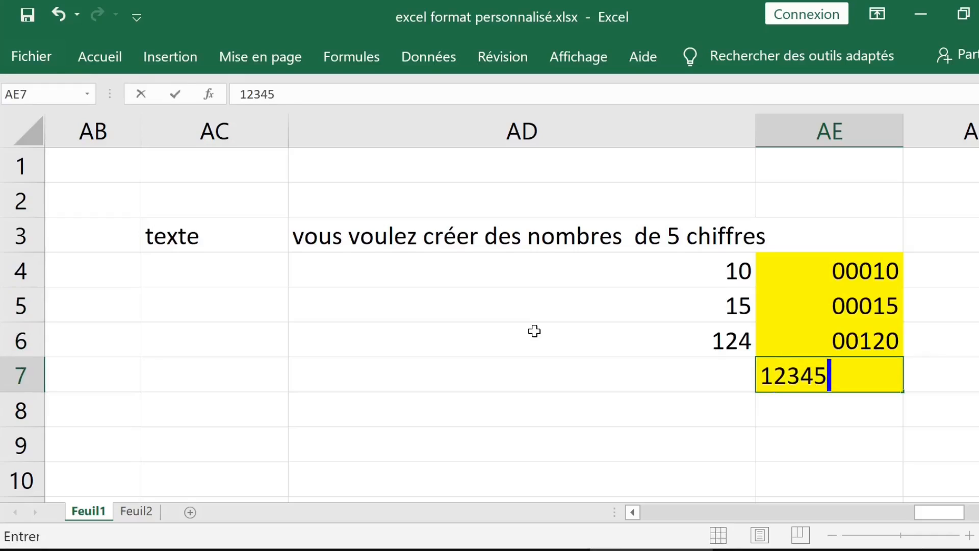
key("Return")
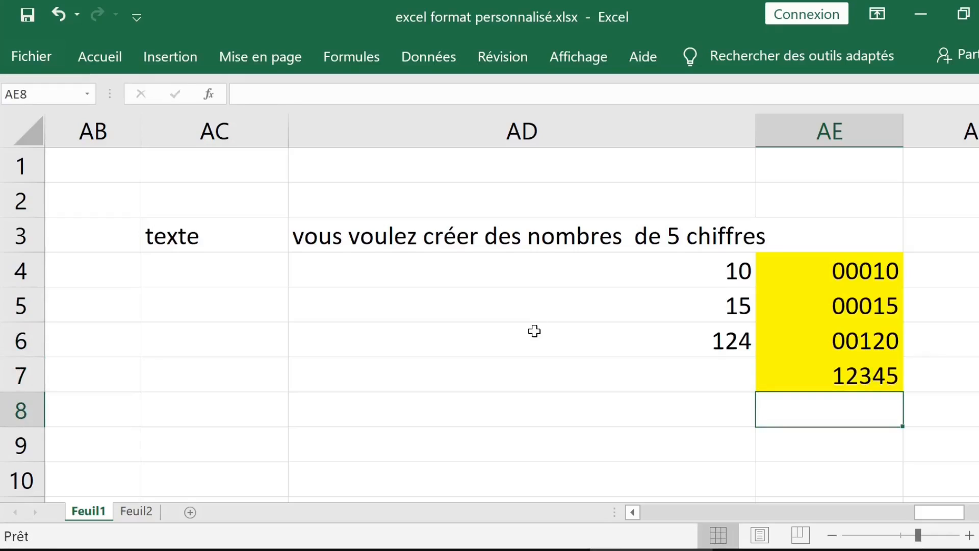
Go to the telephone number table starting in column AG and clear its "exemple 6" title in AG1.
key("Up")
key("Up")
key("Up")
key("Up")
key("Up")
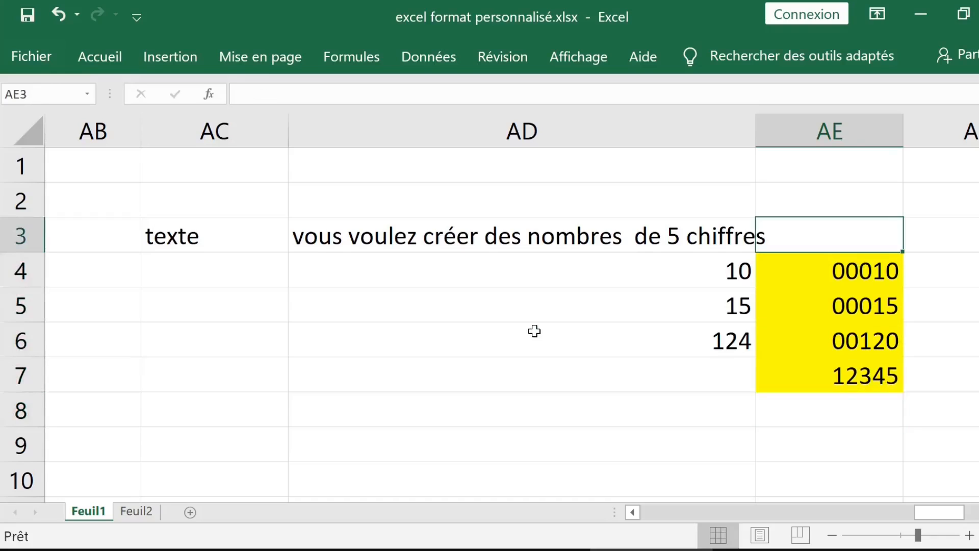
key("Right")
key("Right")
key("Right")
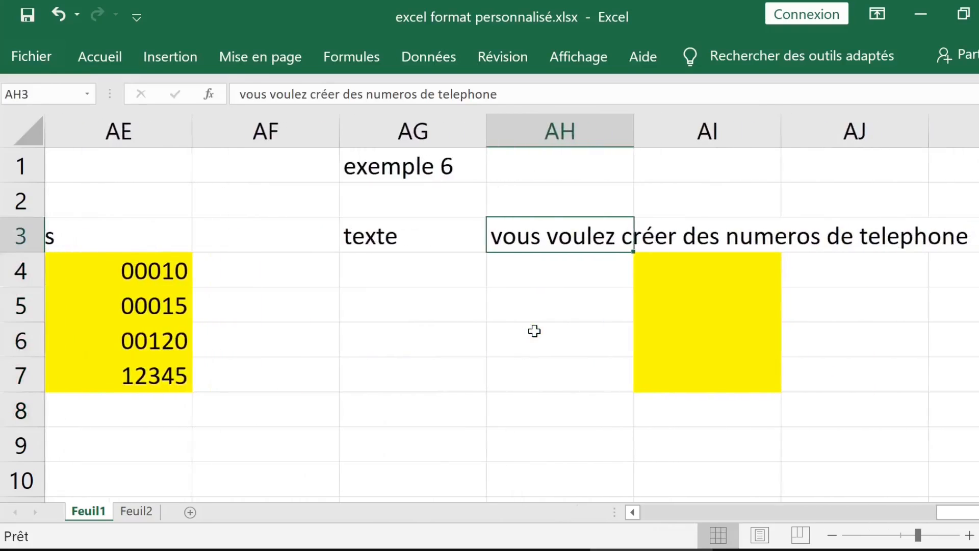
key("Up")
key("Up")
key("Left")
key("Delete")
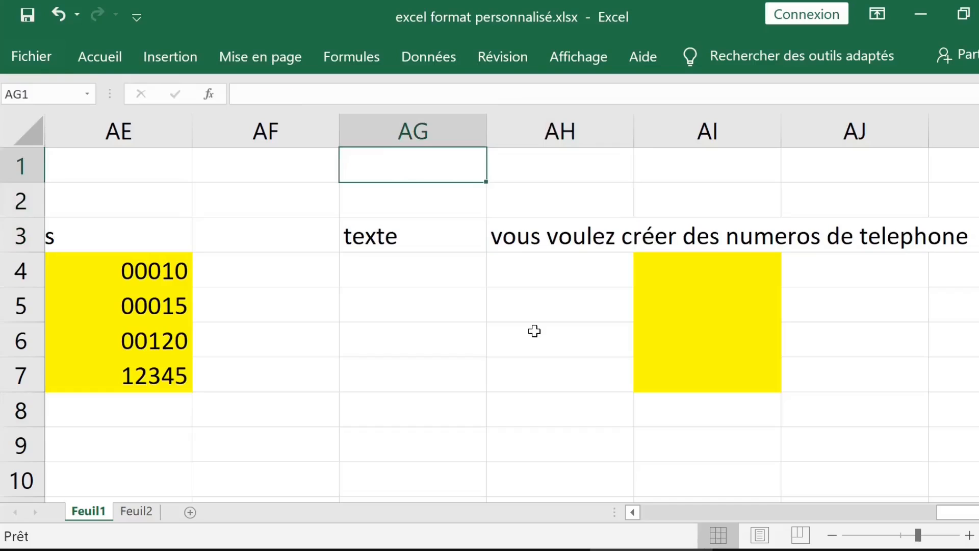
Move across row 1 to column AL to view the whole telephone number table.
key("Right")
key("Right")
key("Right")
key("Right")
key("Right")
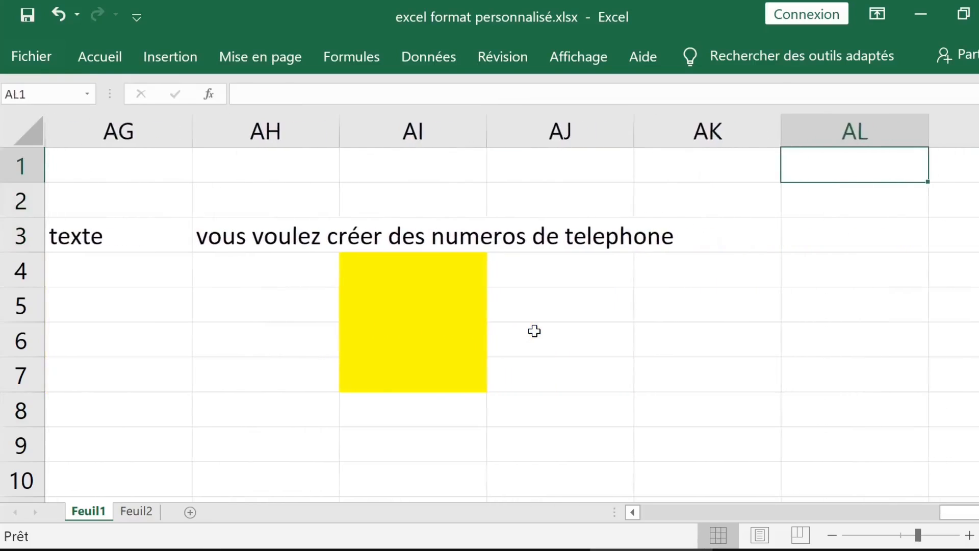
Try entering a ten-digit telephone number with a leading zero in the unformatted yellow cell AI4.
key("Down")
key("Down")
key("Left")
key("Left")
key("Left")
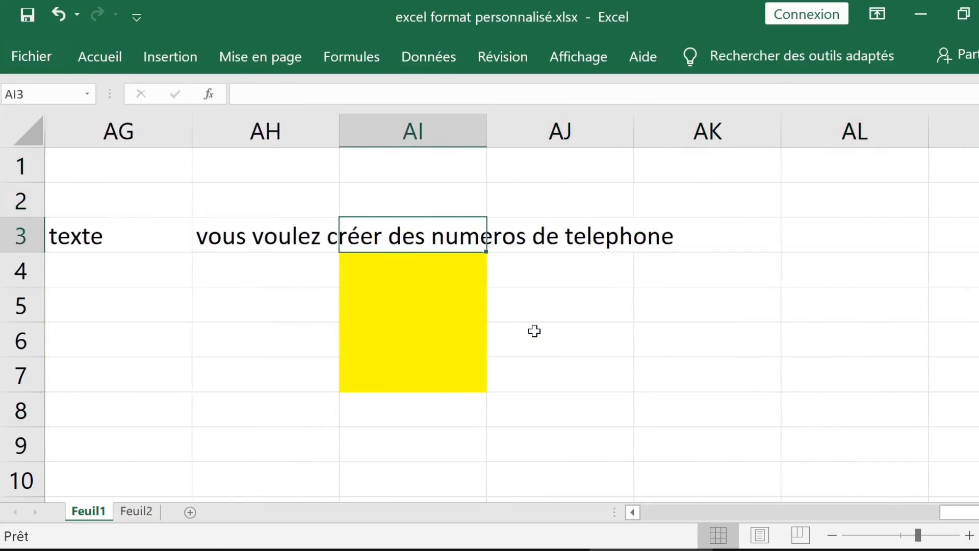
key("Down")
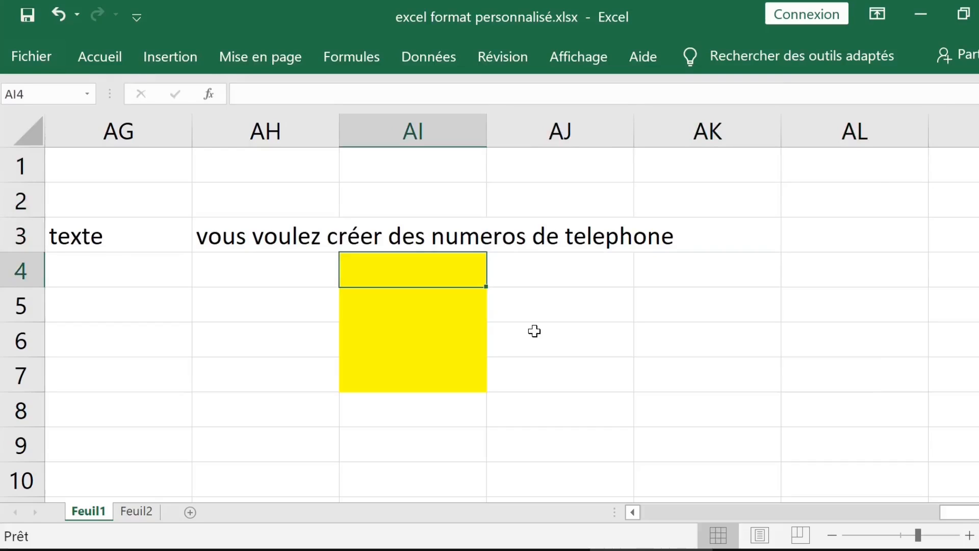
type("0")
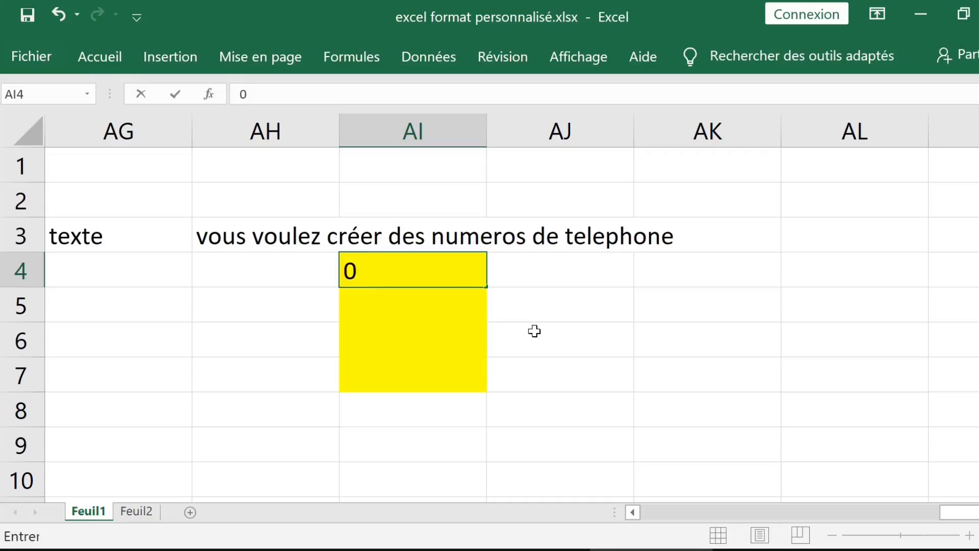
type("61234")
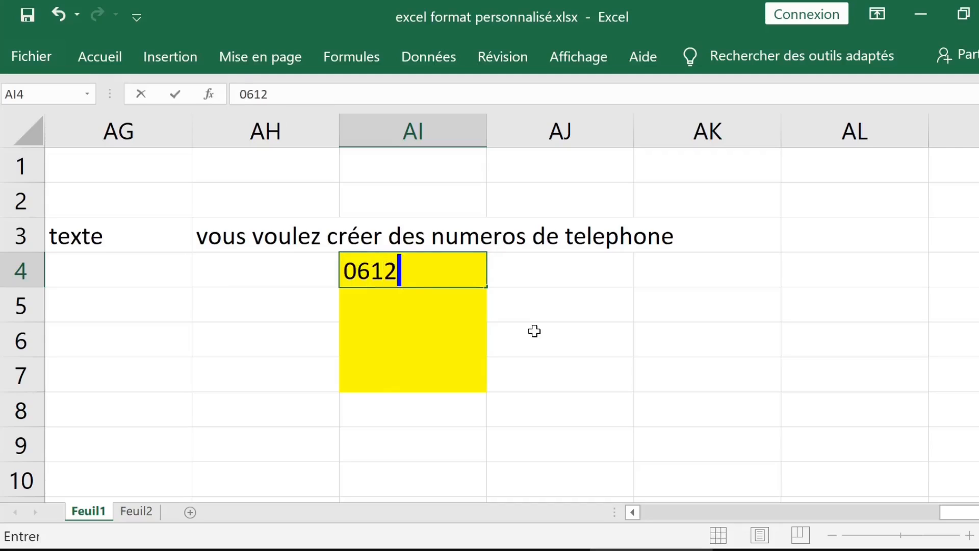
type("78")
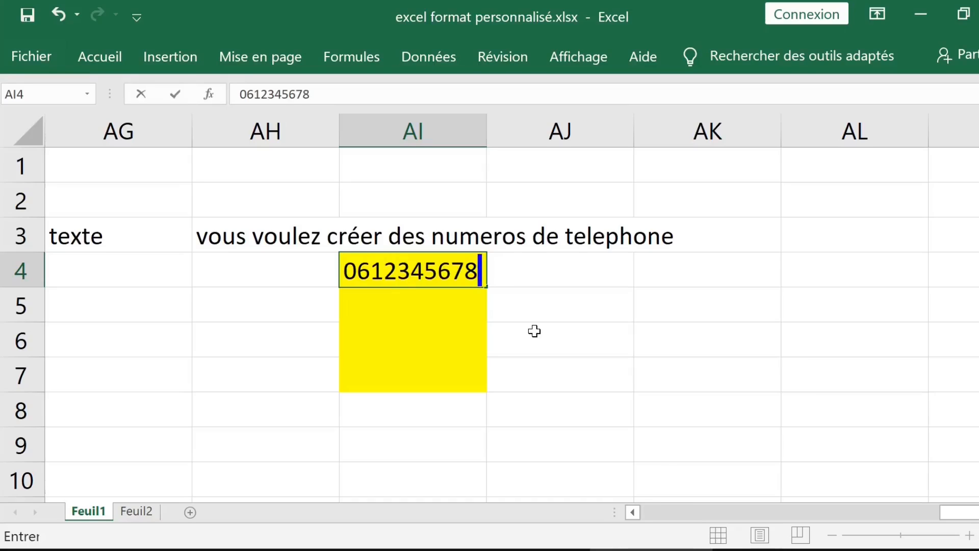
key("Return")
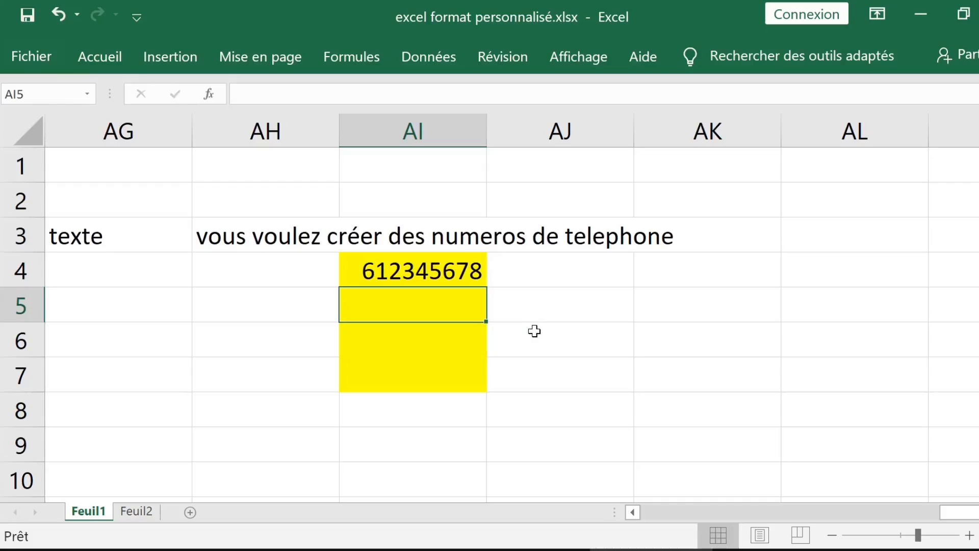
Clear the contents of the yellow cells AI4:AI7.
left_click(542, 274)
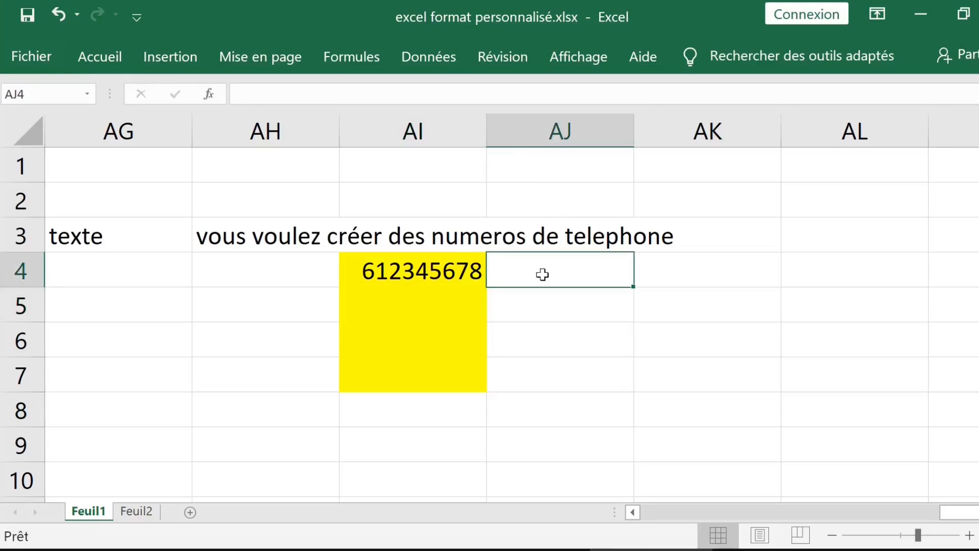
left_click_drag(542, 274, 544, 363)
left_click_drag(399, 277, 404, 379)
key("Delete")
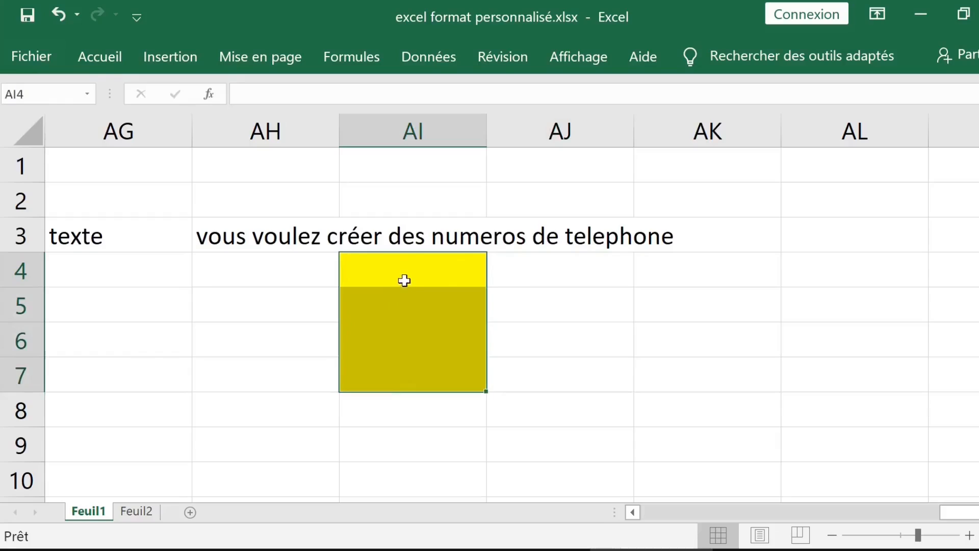
left_click_drag(404, 278, 411, 381)
key("ctrl+1")
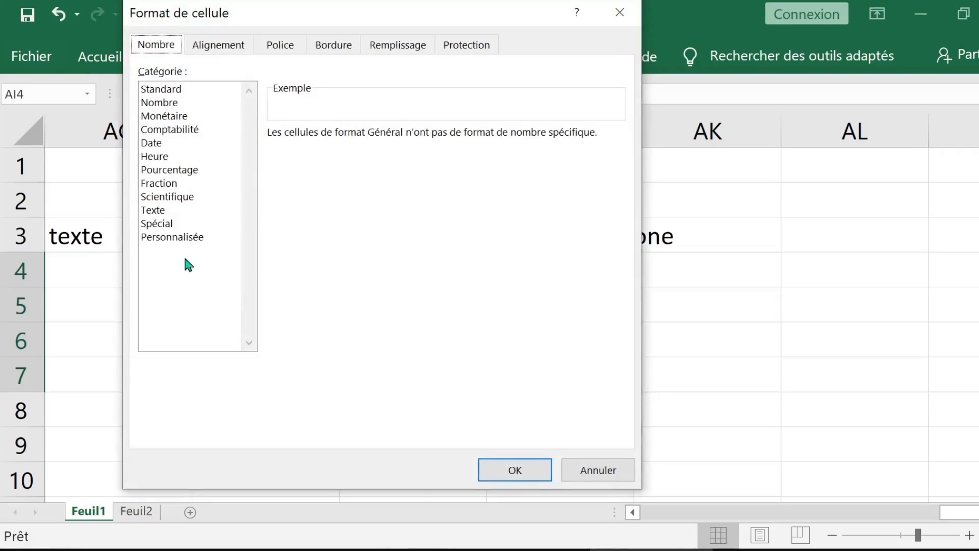
left_click(169, 237)
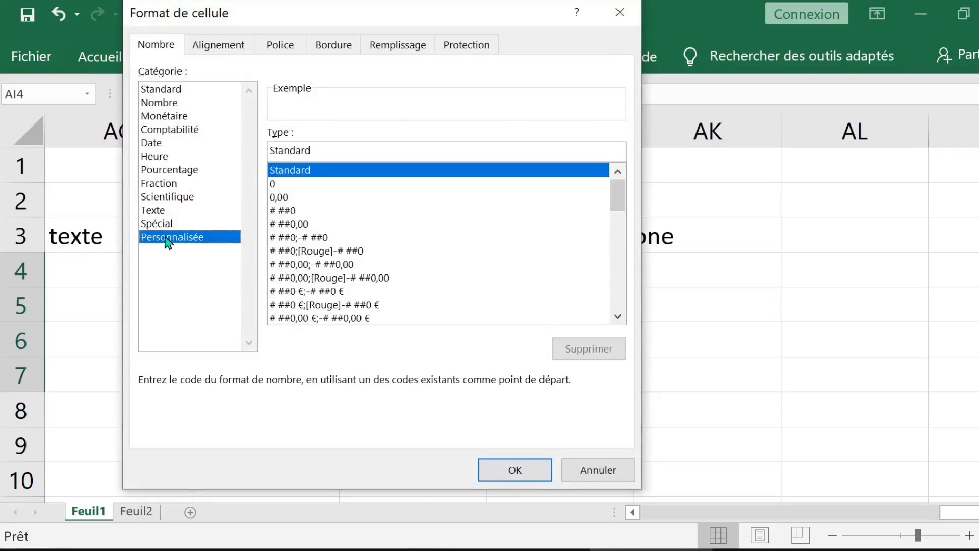
left_click(342, 152)
left_click_drag(343, 151, 234, 149)
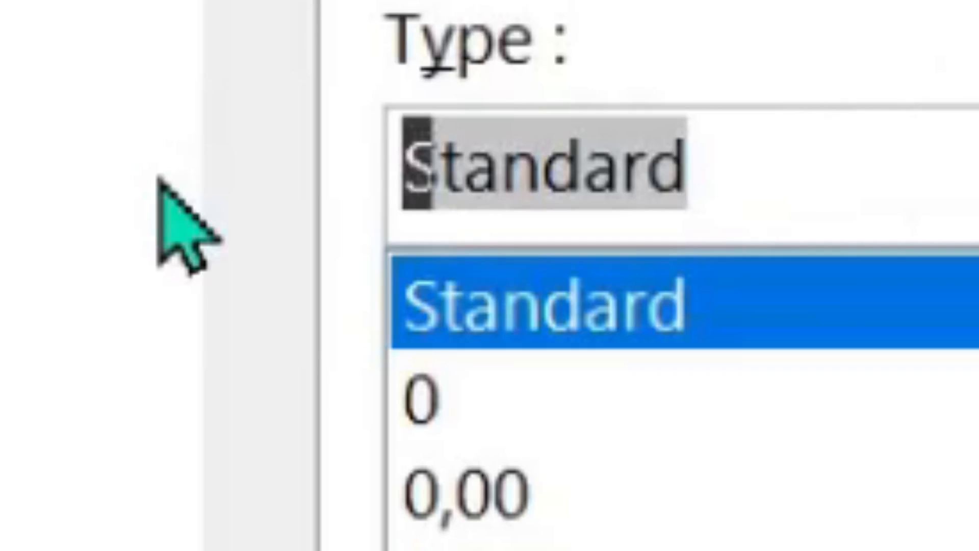
type("00")
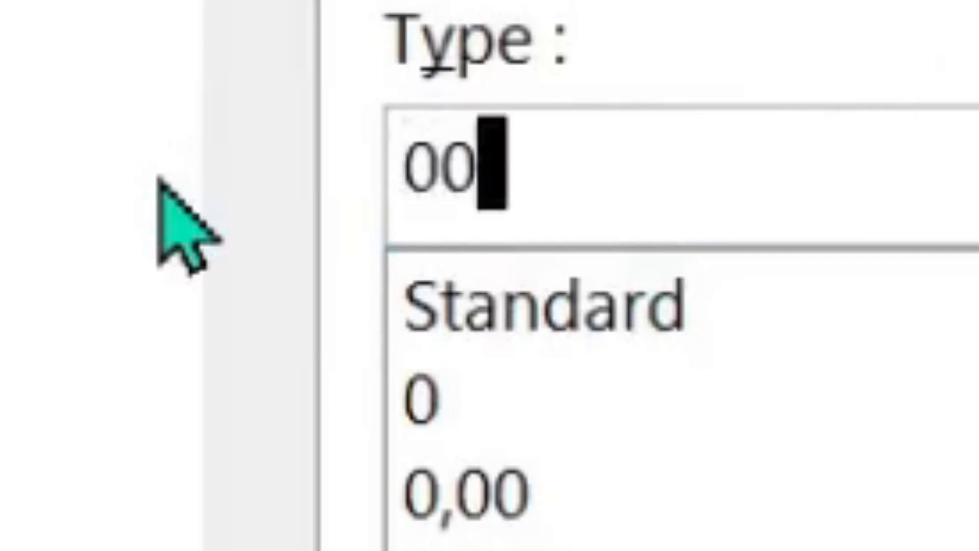
type("-00")
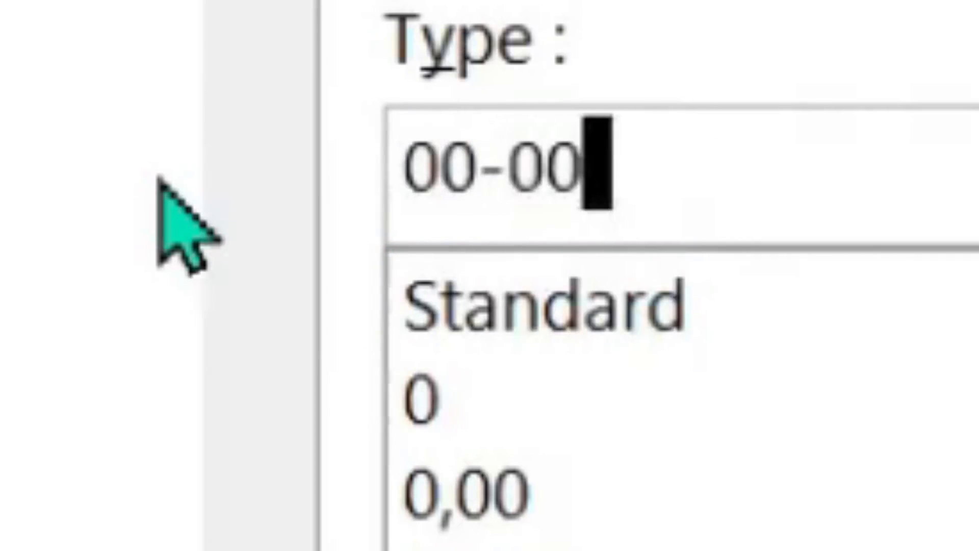
type("-00-00")
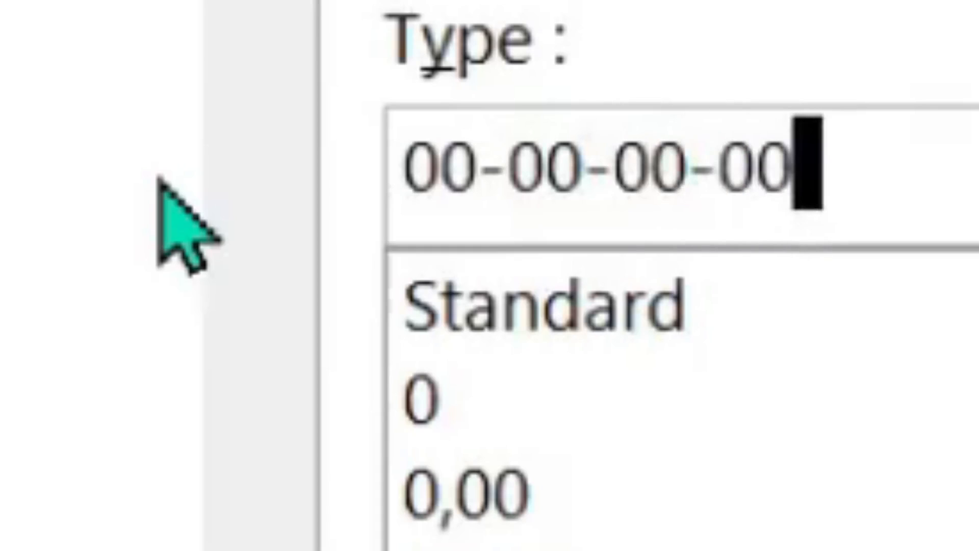
type("-00")
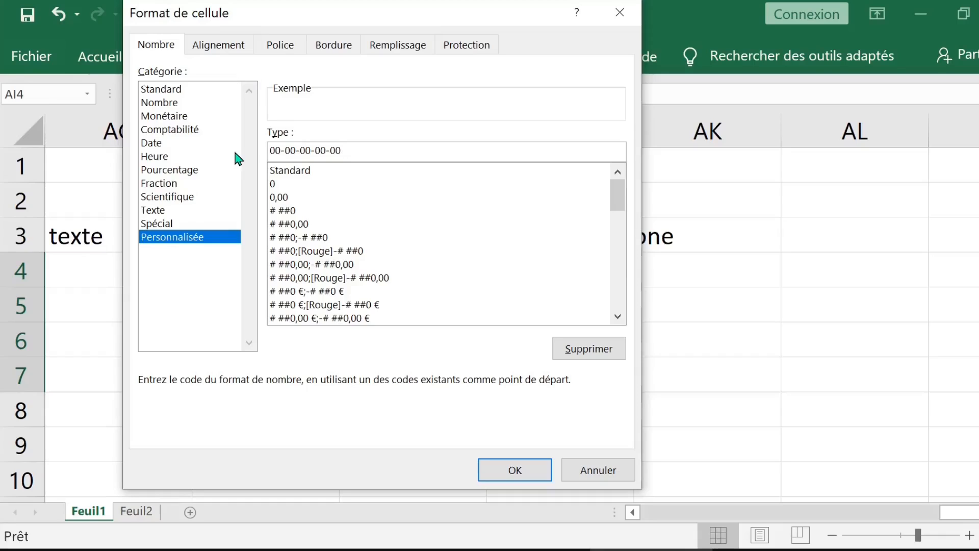
left_click(515, 471)
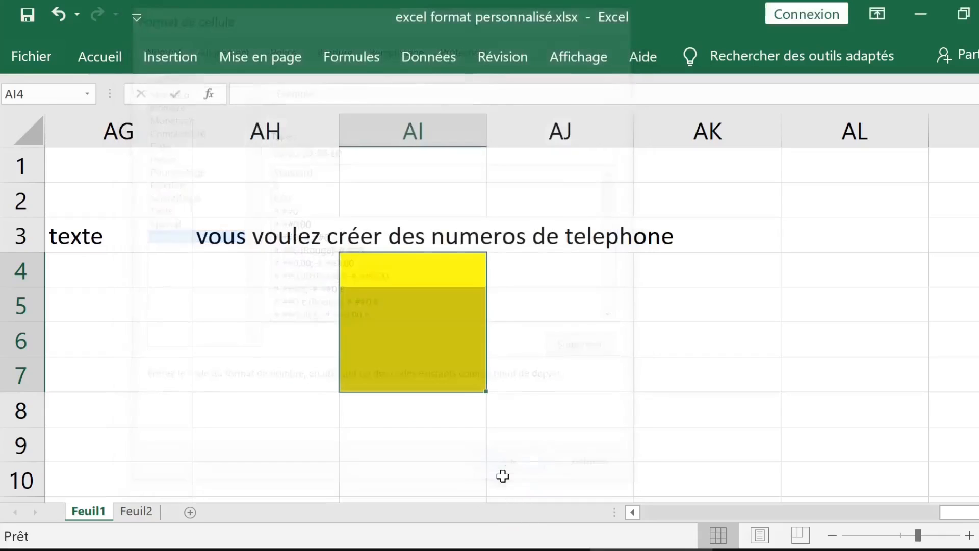
Enter a ten-digit telephone number without separators in AI4 and widen column AI slightly.
left_click(448, 278)
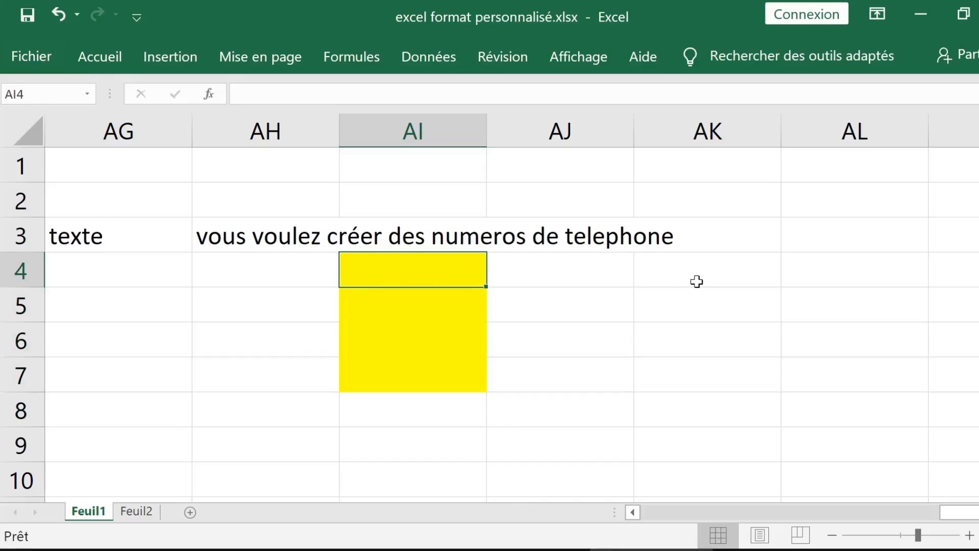
type("061234")
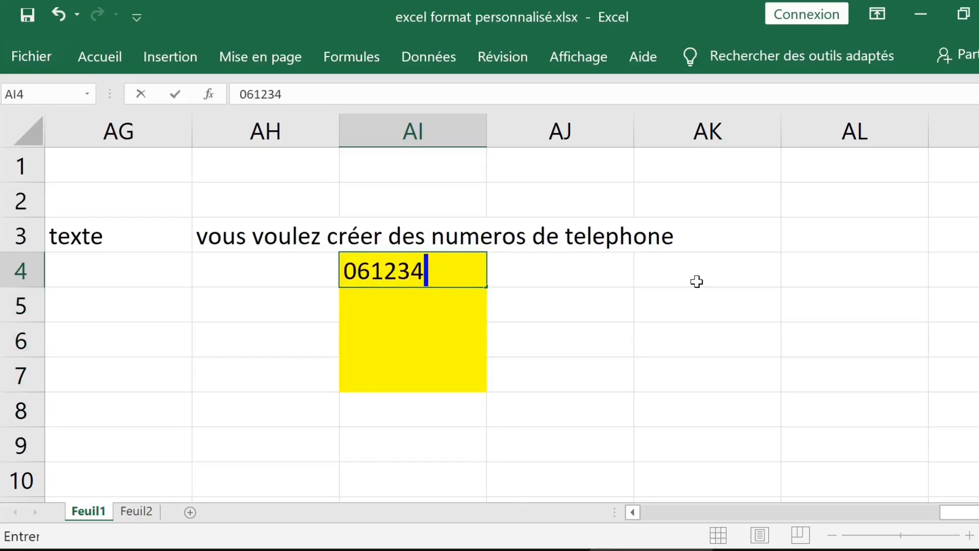
type("5678")
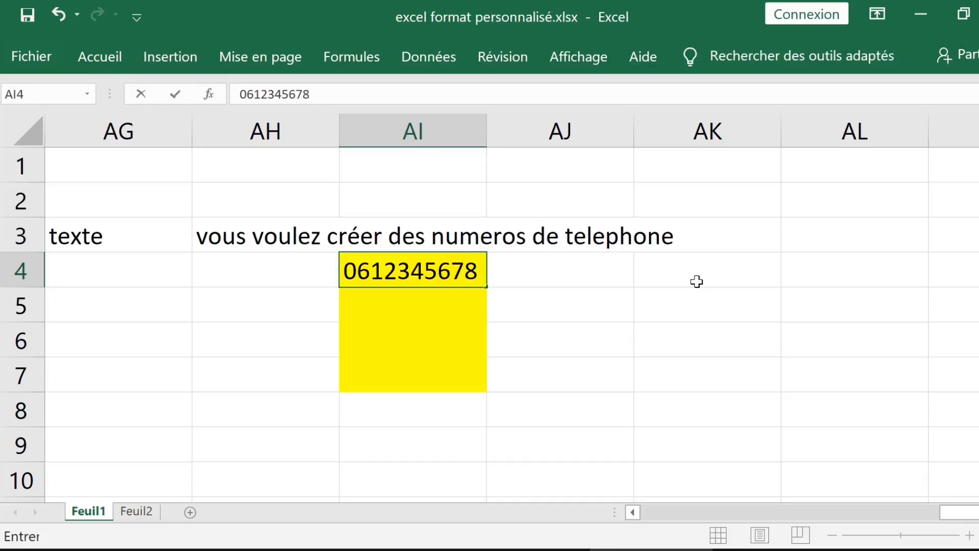
key("Return")
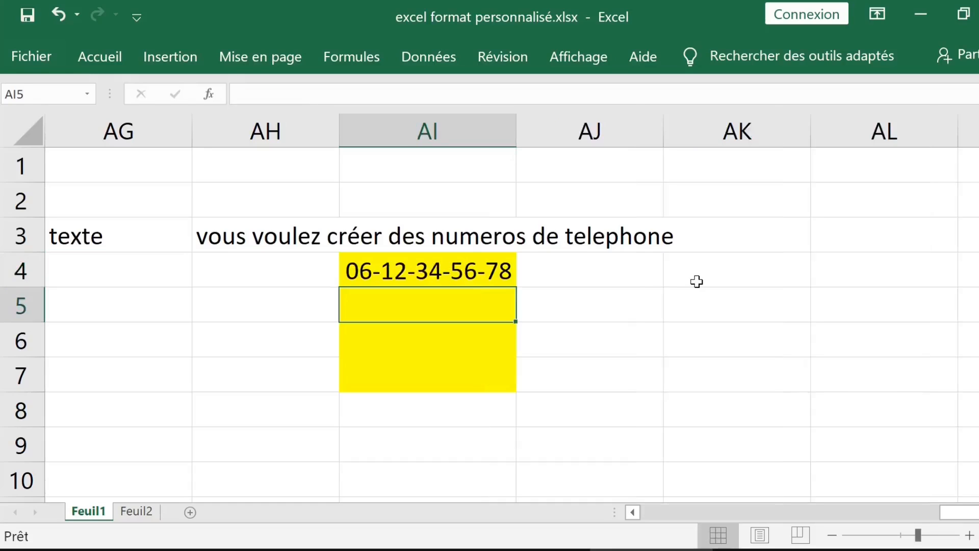
left_click(516, 134)
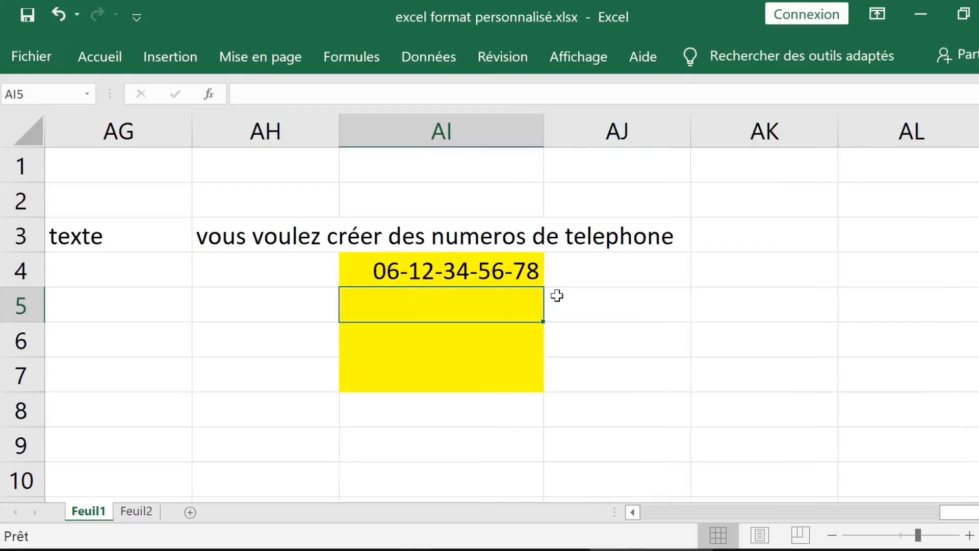
Enter a second ten-digit telephone number without separators in AI5, and switch to the Feuil2 sheet.
type("0")
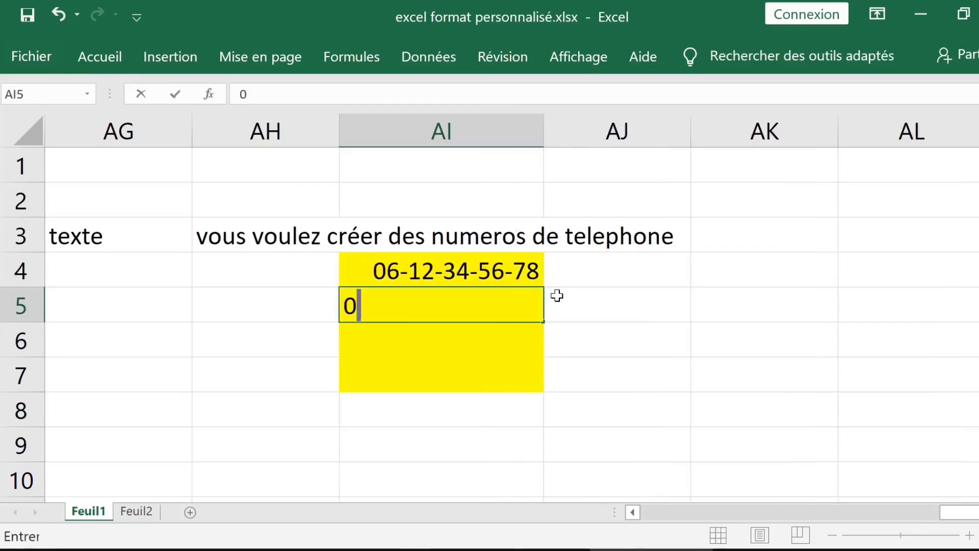
type("5")
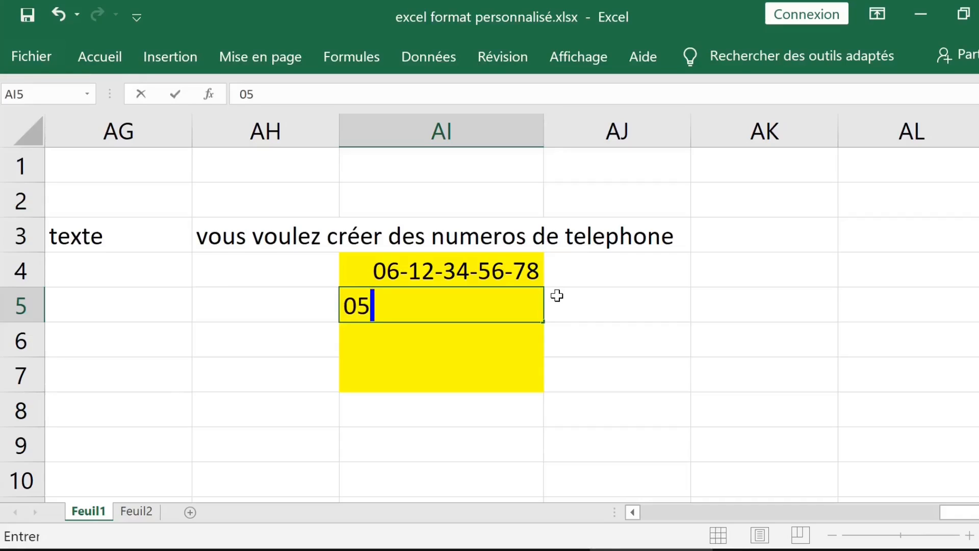
type("-12")
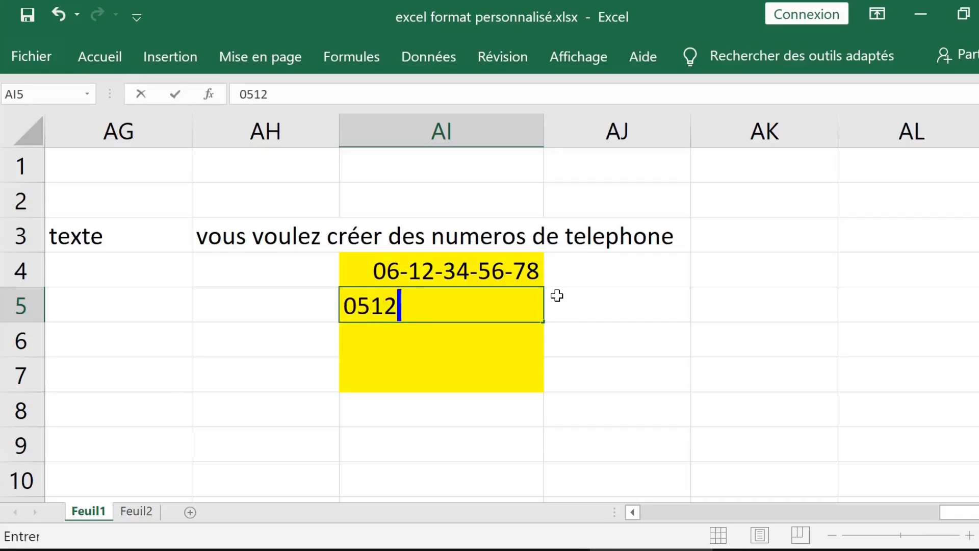
type("-34-56-78")
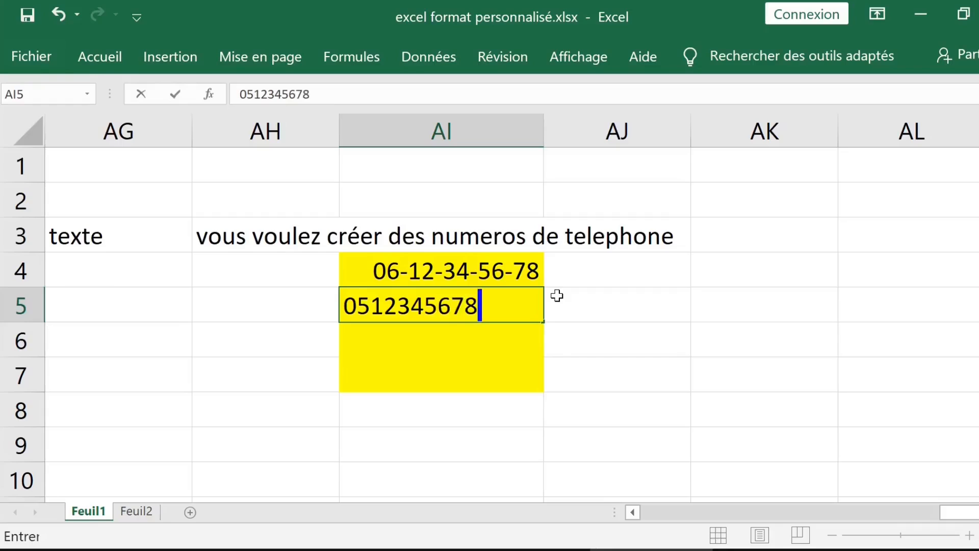
key("Return")
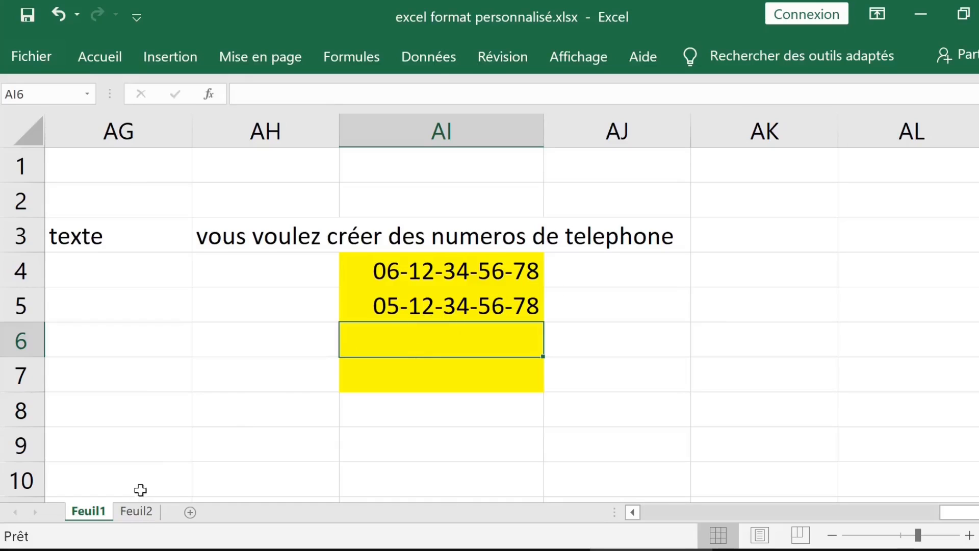
left_click(127, 511)
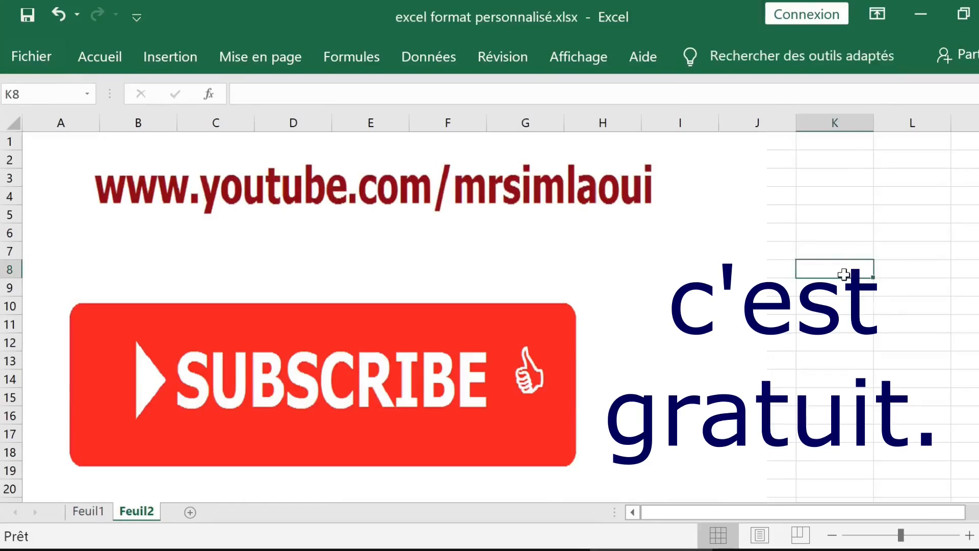